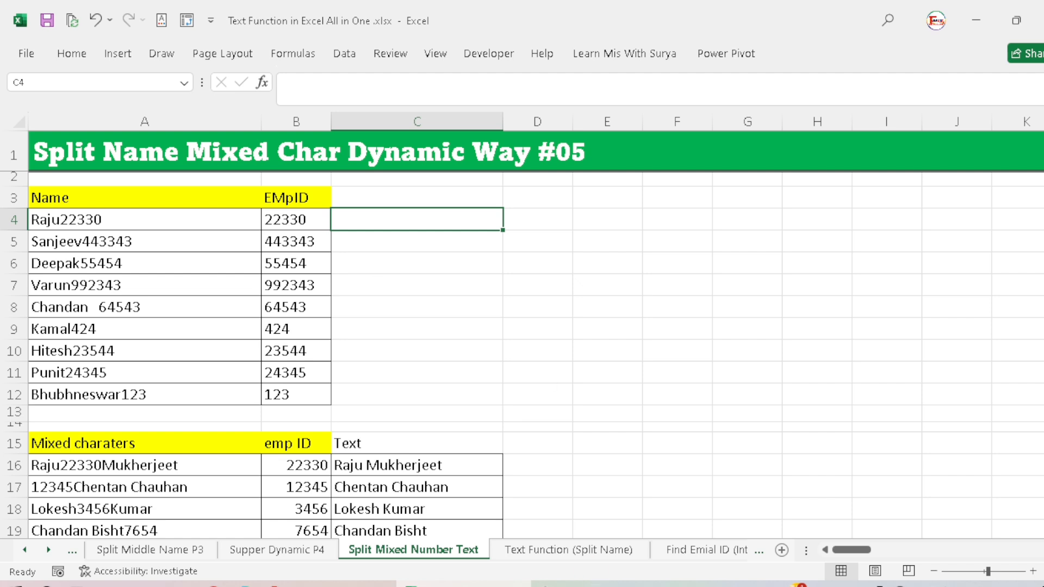
Step: Examine the mixed name-and-number entries in both example tables of the Split Mixed Number Text sheet
{"action": "left_click_drag", "start_coordinate": [1042, 321], "coordinate": [1042, 326]}
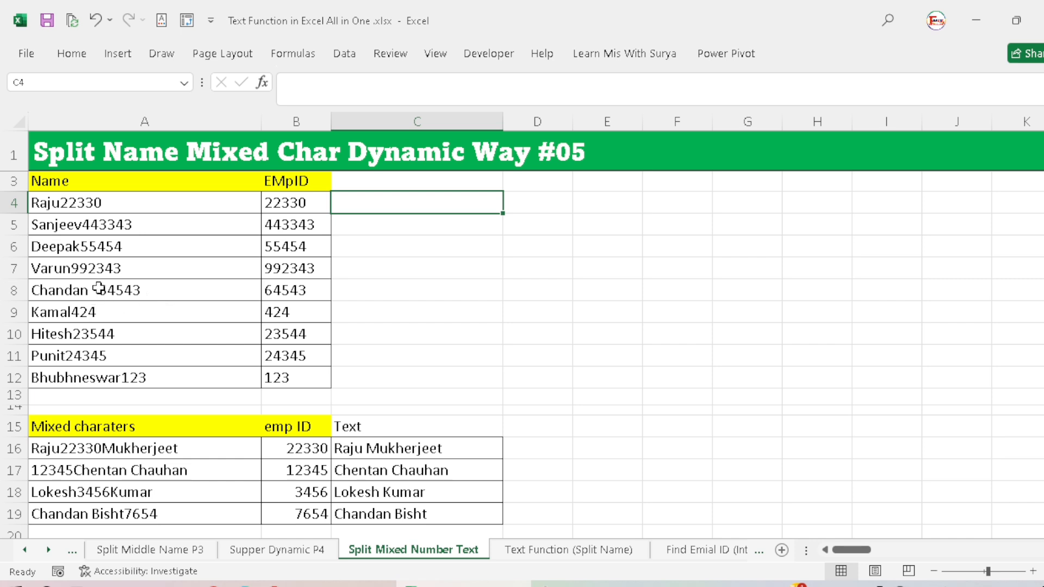
{"action": "left_click", "coordinate": [147, 447]}
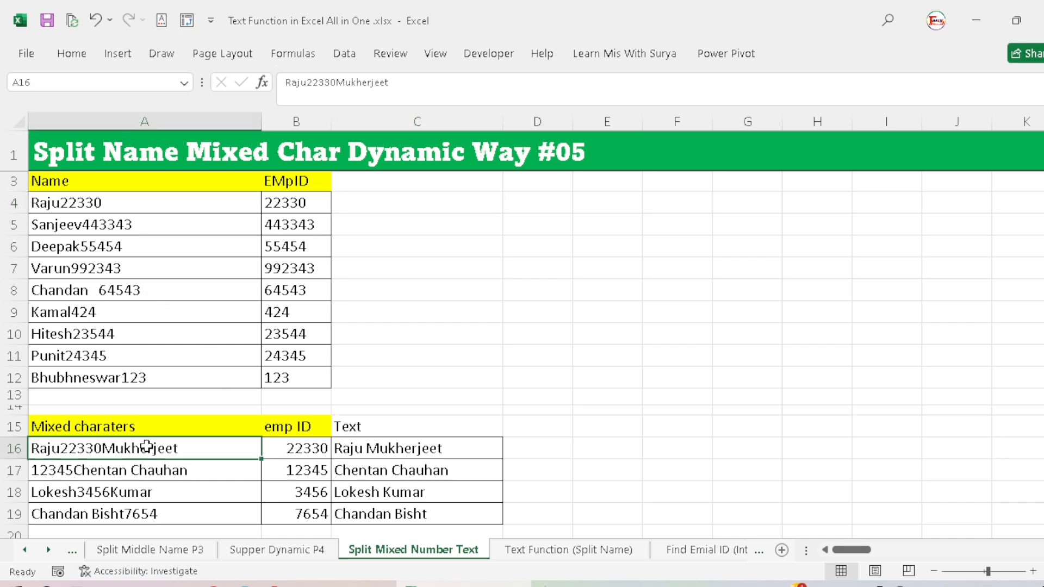
{"action": "scroll", "coordinate": [155, 443], "scroll_direction": "down", "scroll_amount": 3}
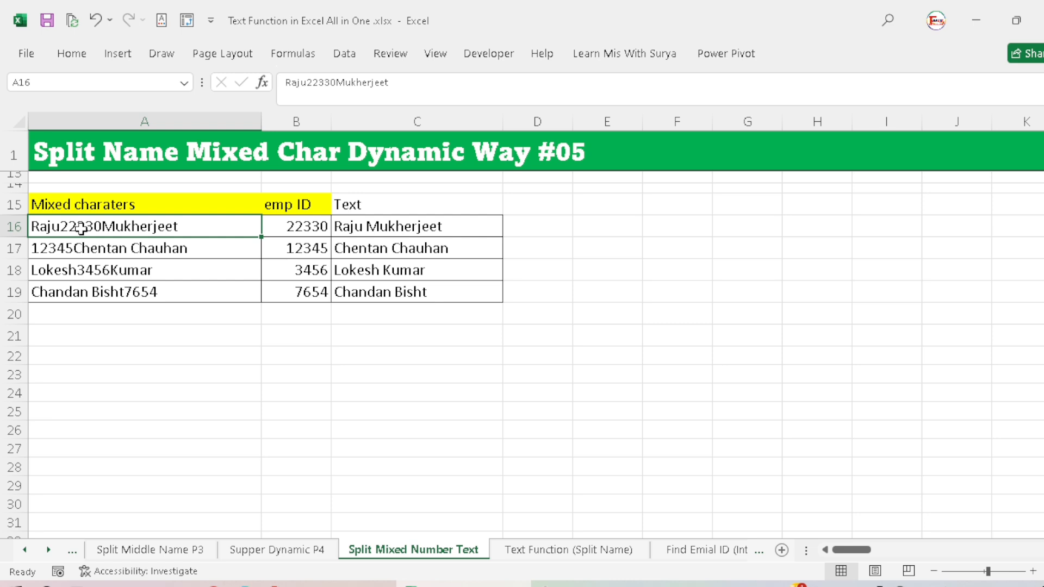
{"action": "left_click", "coordinate": [44, 248]}
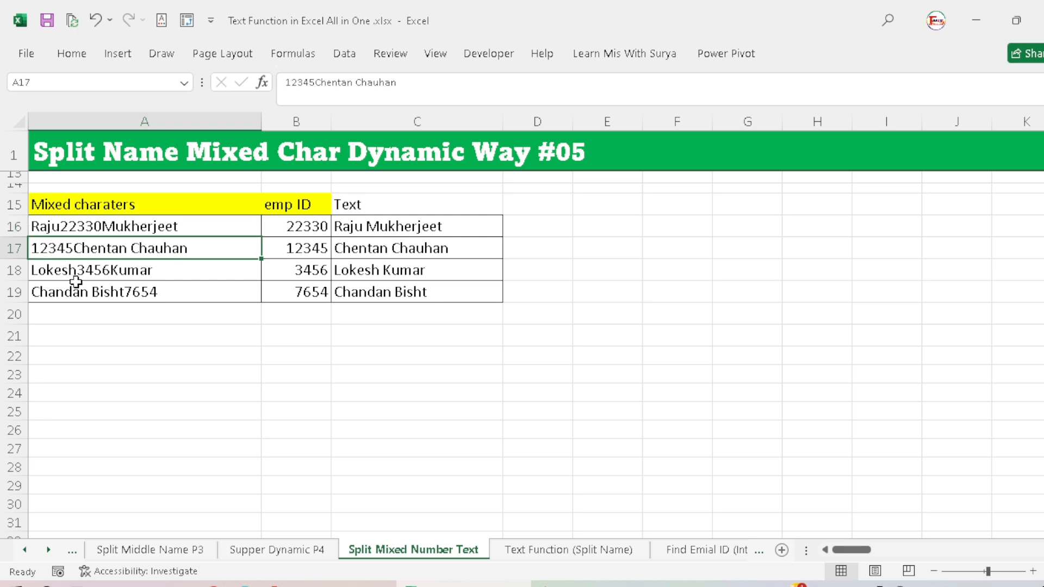
{"action": "left_click", "coordinate": [91, 269]}
{"action": "left_click", "coordinate": [145, 292]}
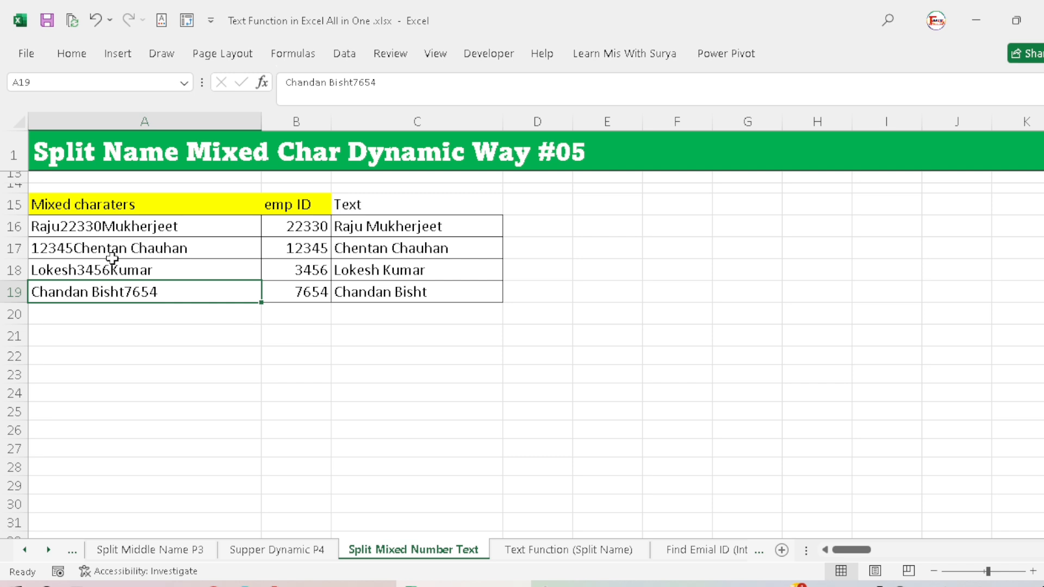
{"action": "scroll", "coordinate": [110, 267], "scroll_direction": "up", "scroll_amount": 3}
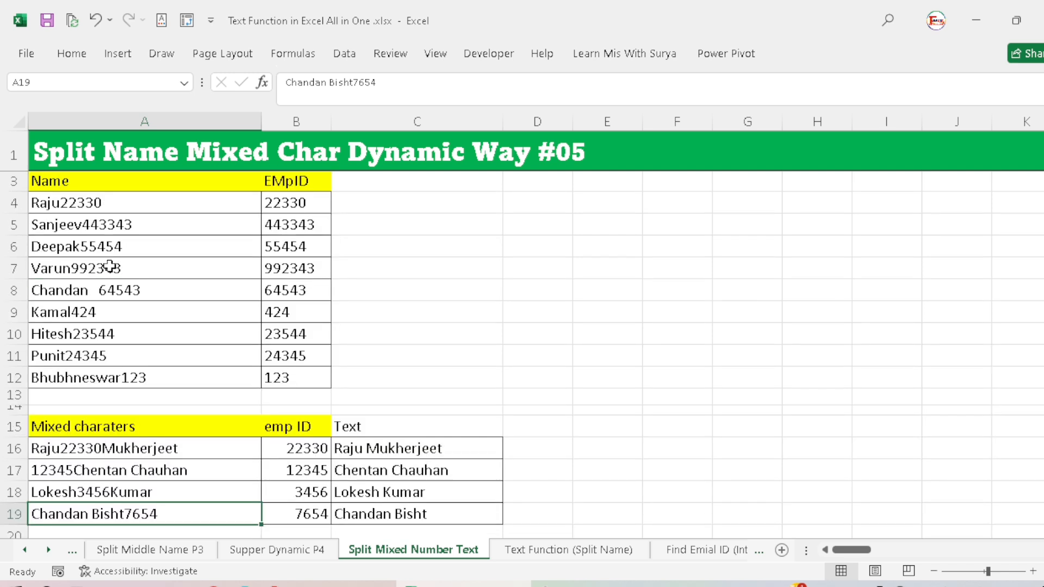
{"action": "scroll", "coordinate": [109, 266], "scroll_direction": "up", "scroll_amount": 1}
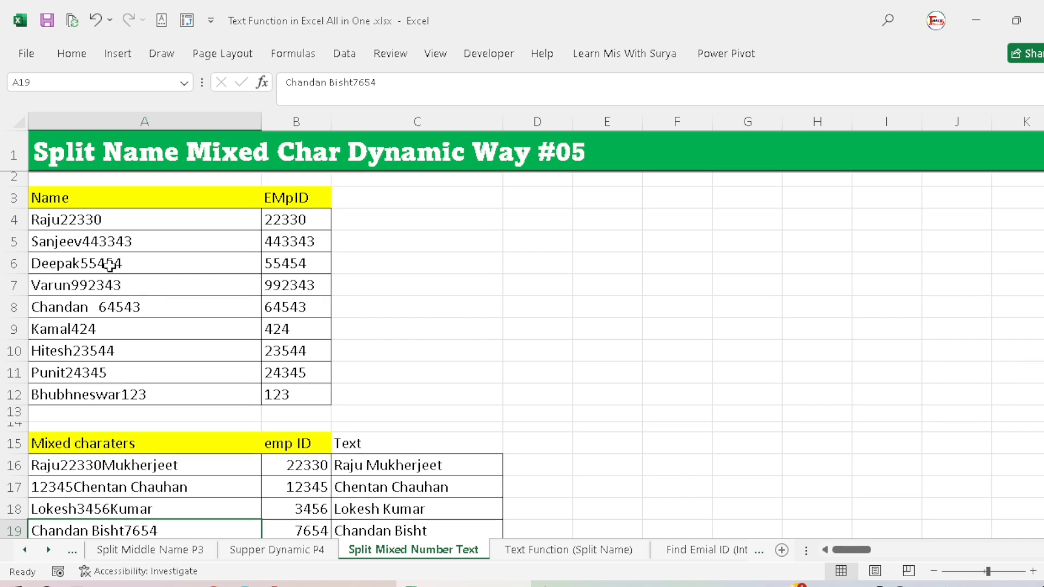
{"action": "left_click", "coordinate": [428, 220]}
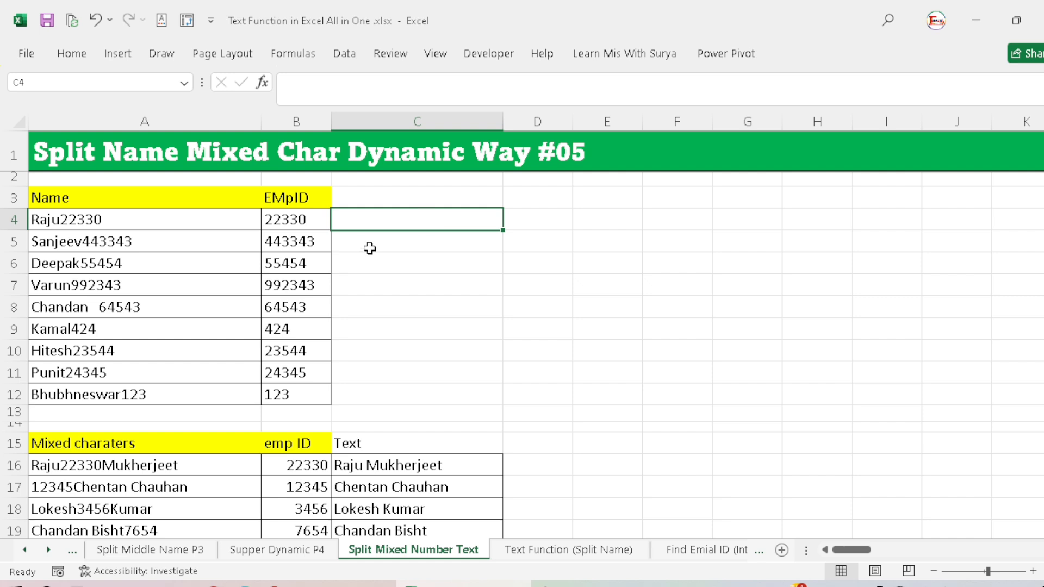
Step: Review the earlier sheets from Supper Dynamic P4 back to Split First Name P1, including the full names in Examples 3 and 4
{"action": "left_click", "coordinate": [296, 552]}
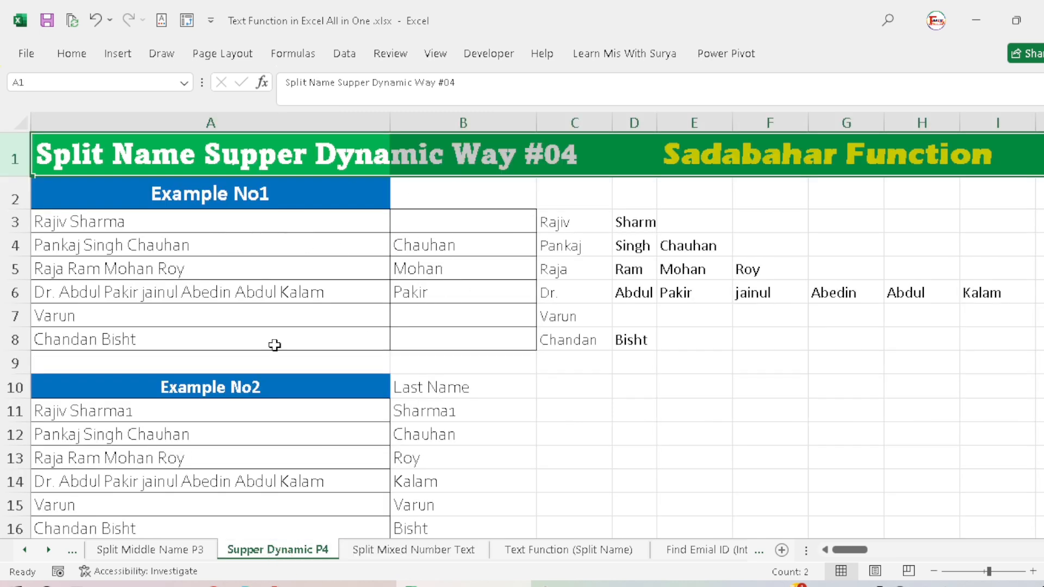
{"action": "left_click", "coordinate": [236, 555]}
{"action": "left_click", "coordinate": [156, 556]}
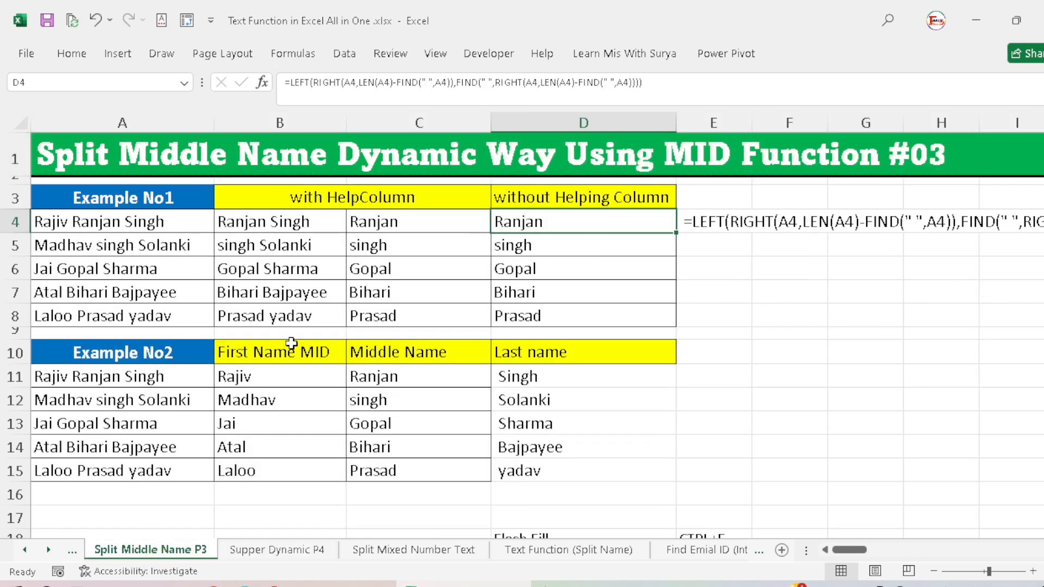
{"action": "left_click", "coordinate": [52, 555]}
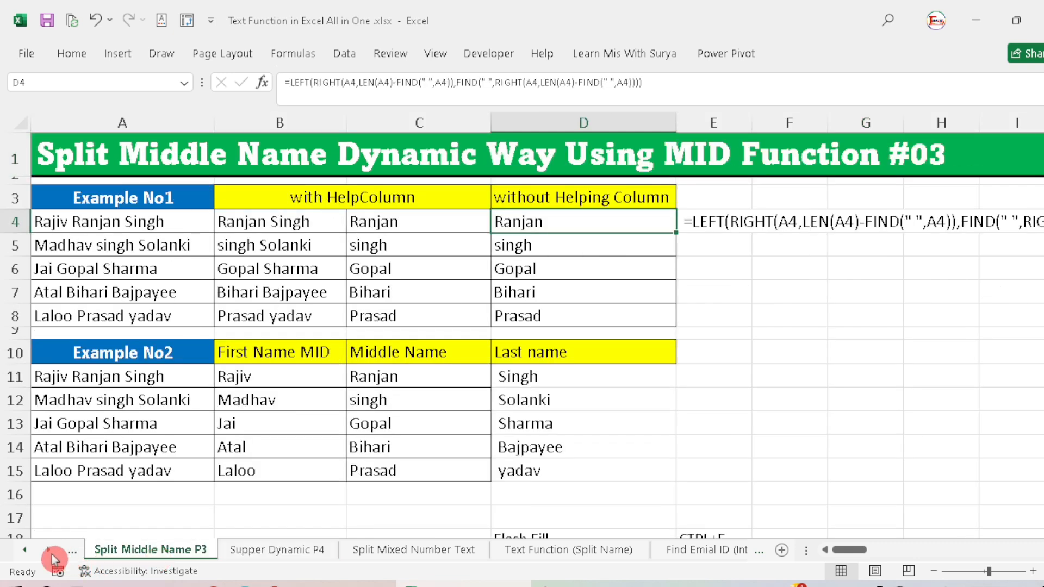
{"action": "left_click", "coordinate": [25, 550]}
{"action": "left_click", "coordinate": [24, 551]}
{"action": "left_click", "coordinate": [238, 556]}
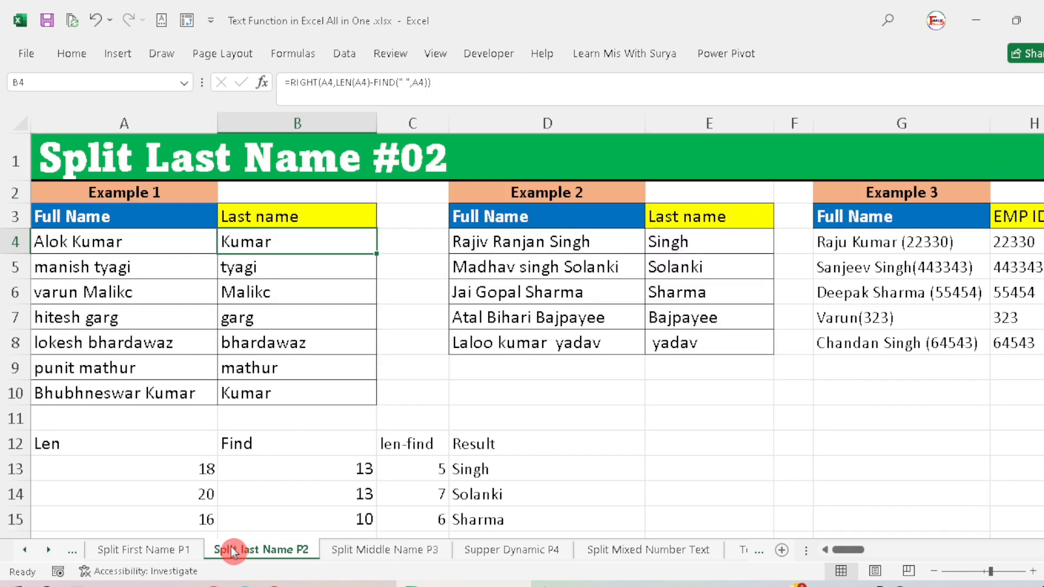
{"action": "left_click", "coordinate": [144, 551]}
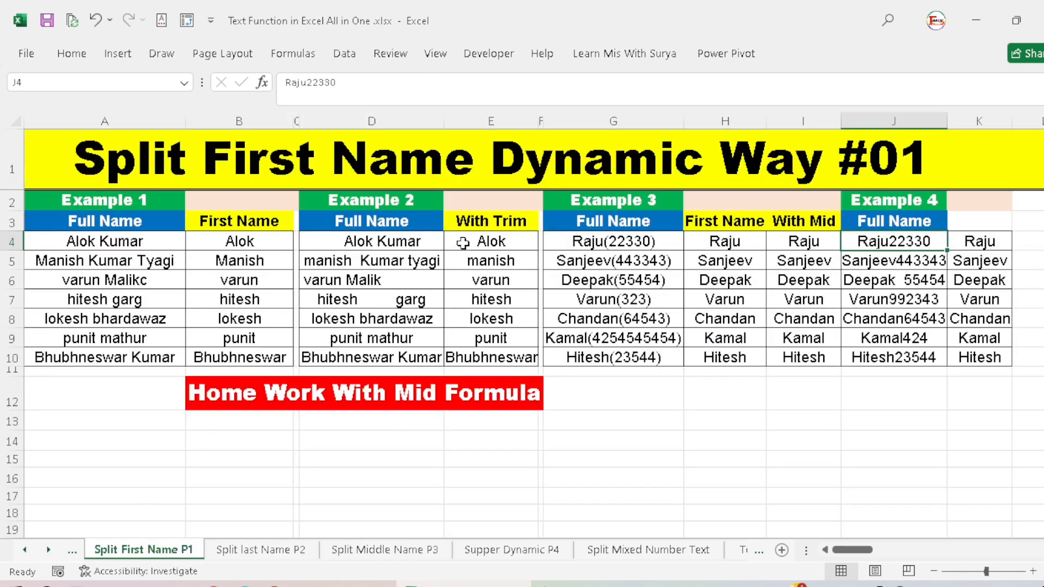
{"action": "left_click_drag", "start_coordinate": [652, 243], "coordinate": [648, 357]}
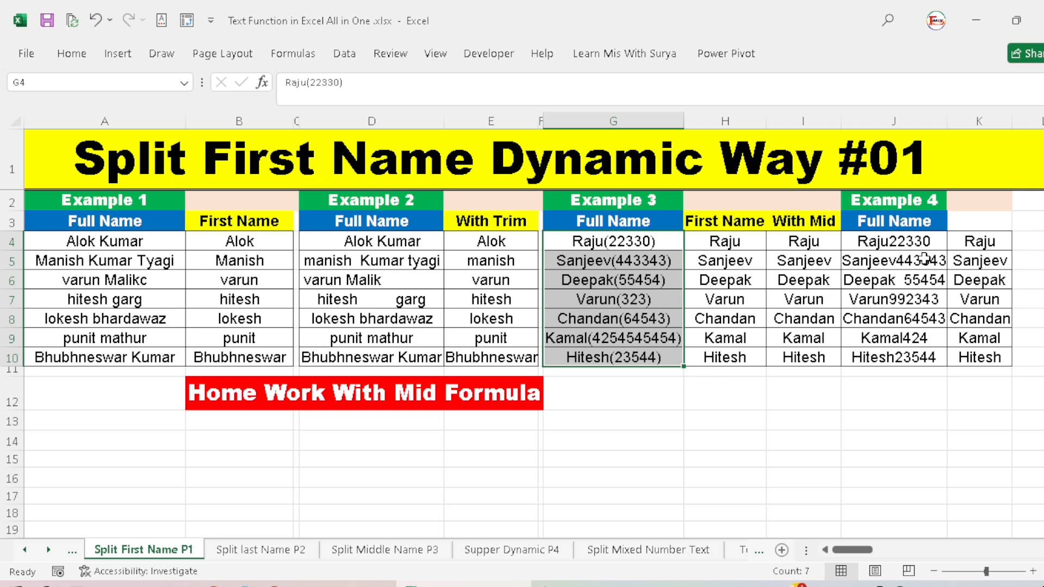
{"action": "left_click", "coordinate": [923, 247]}
Step: On the Split Mixed Number Text sheet, start a formula in C4 with MID on A4 and a nested MIN for the start position
{"action": "left_click", "coordinate": [625, 558]}
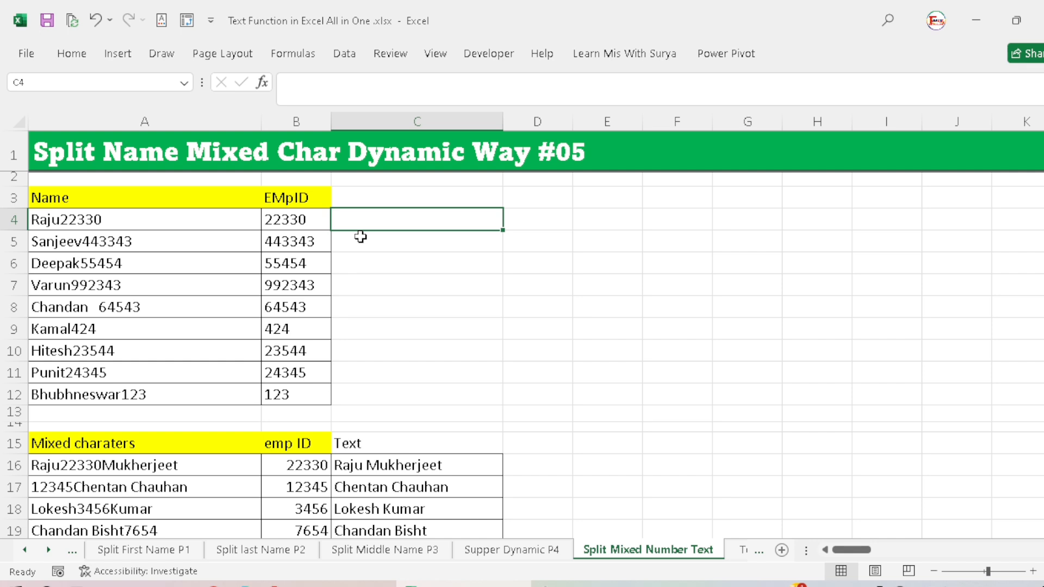
{"action": "type", "text": "=mid"}
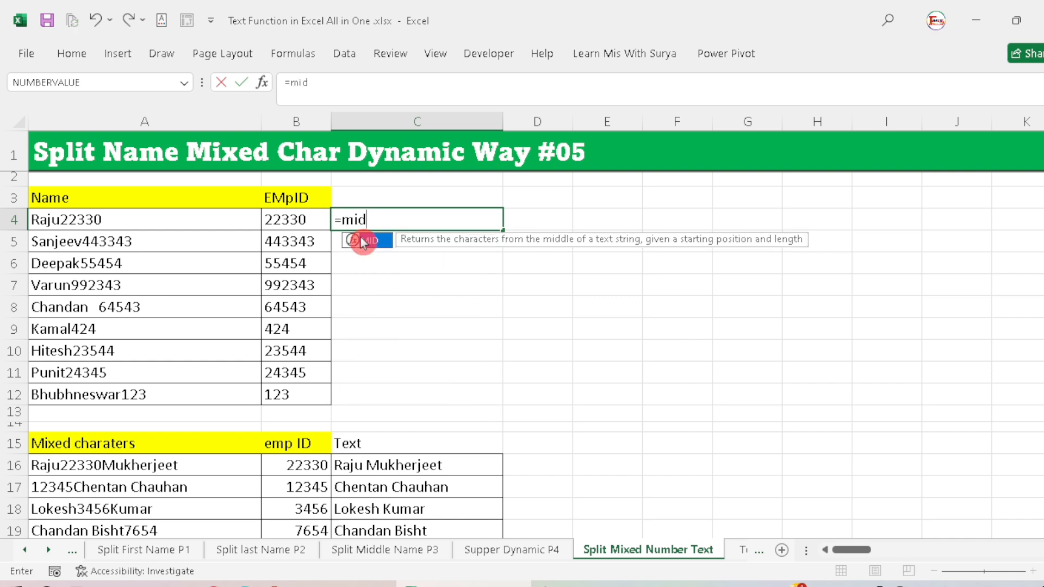
{"action": "double_click", "coordinate": [363, 242]}
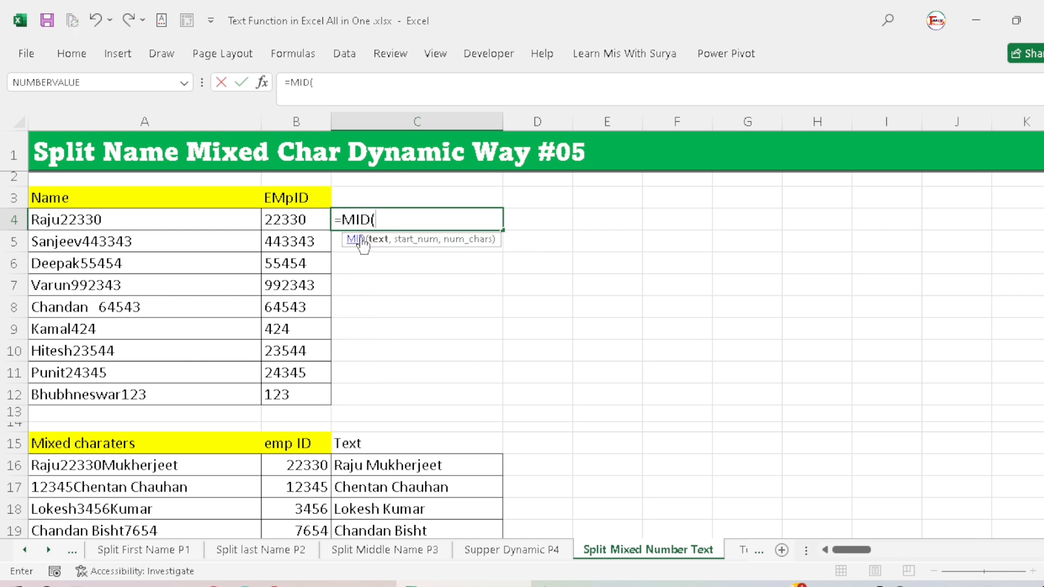
{"action": "left_click", "coordinate": [154, 223]}
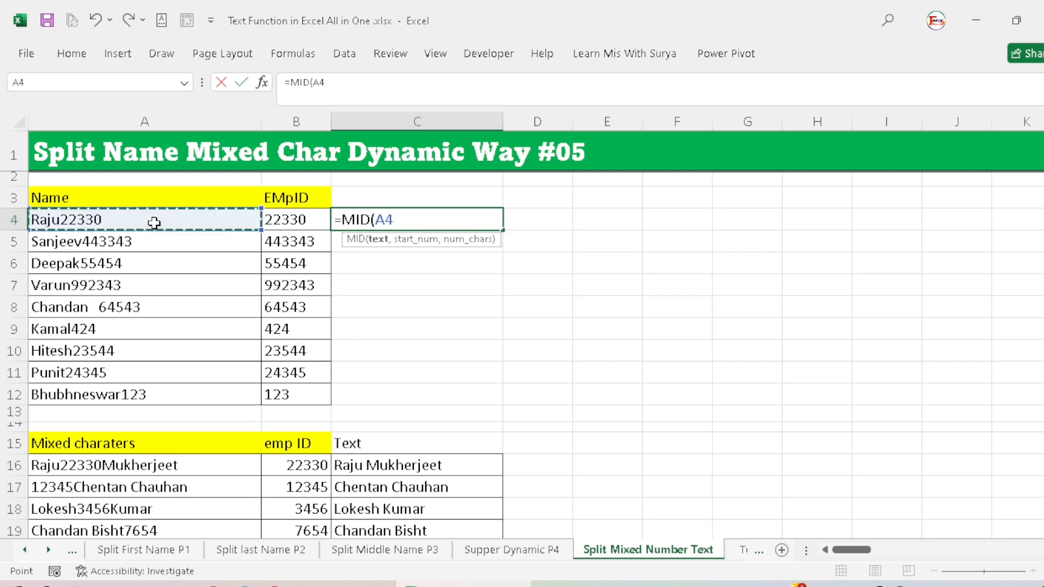
{"action": "type", "text": ",Min"}
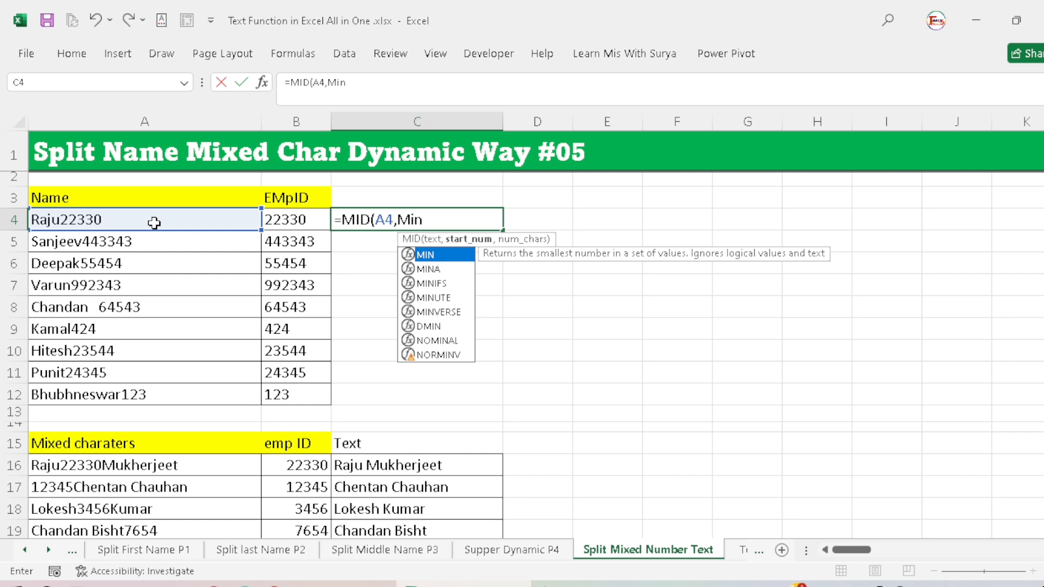
{"action": "key", "text": "Tab"}
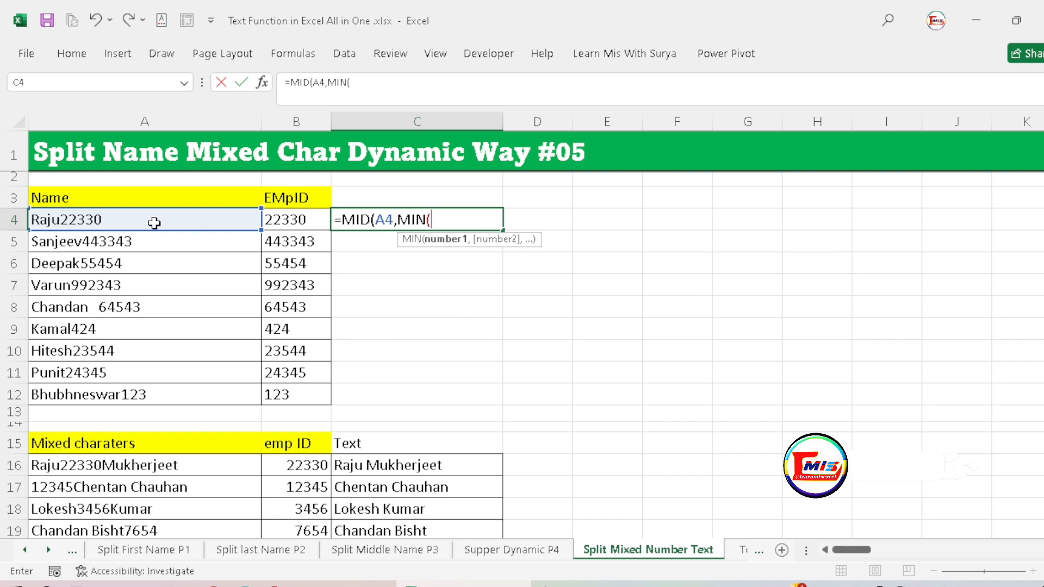
{"action": "type", "text": "find"}
{"action": "key", "text": "Tab"}
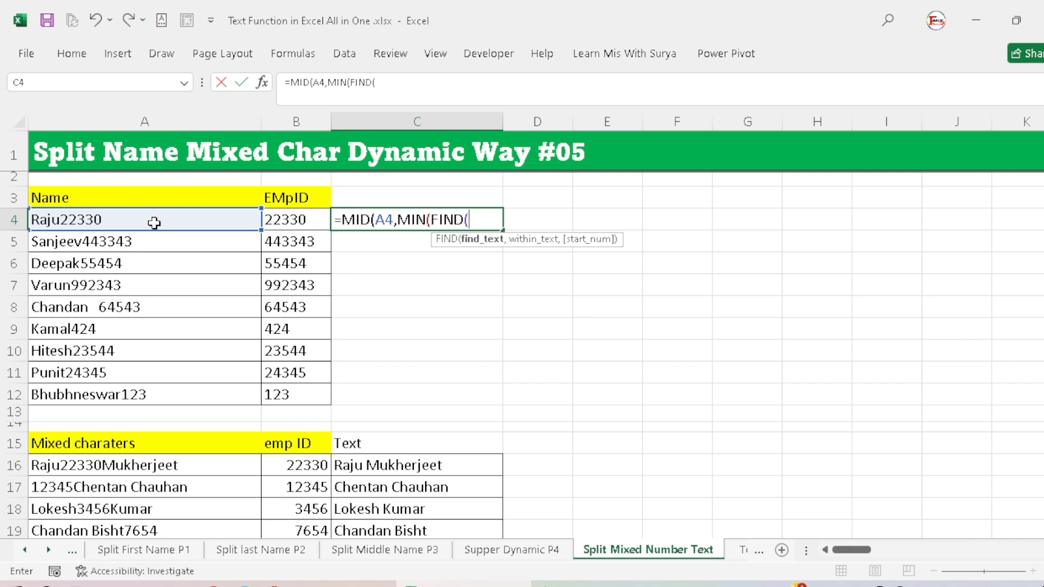
{"action": "type", "text": "{0,1,2,3,4,5,"}
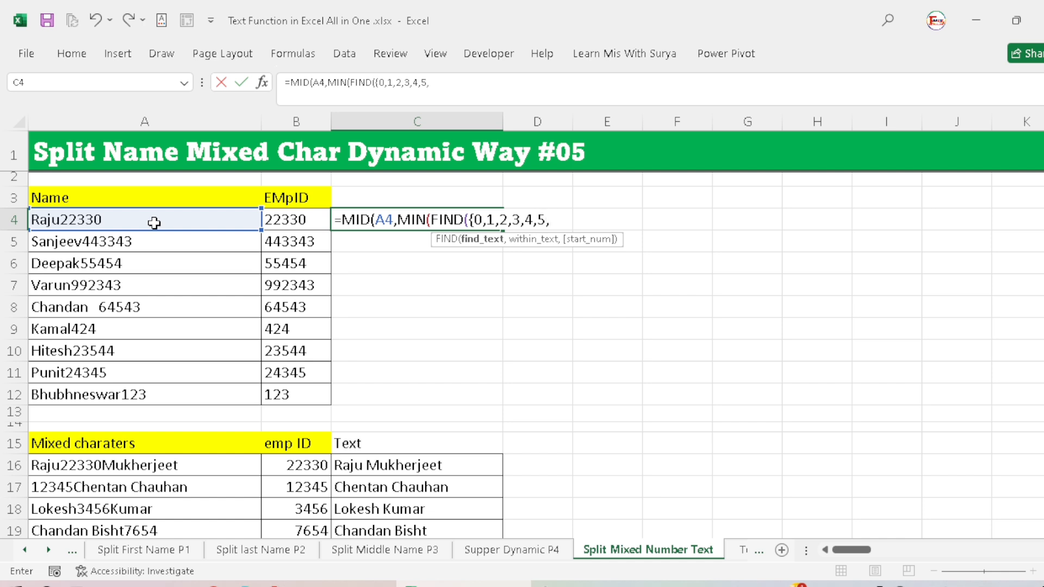
{"action": "type", "text": "6,7,8,9"}
{"action": "type", "text": "},"}
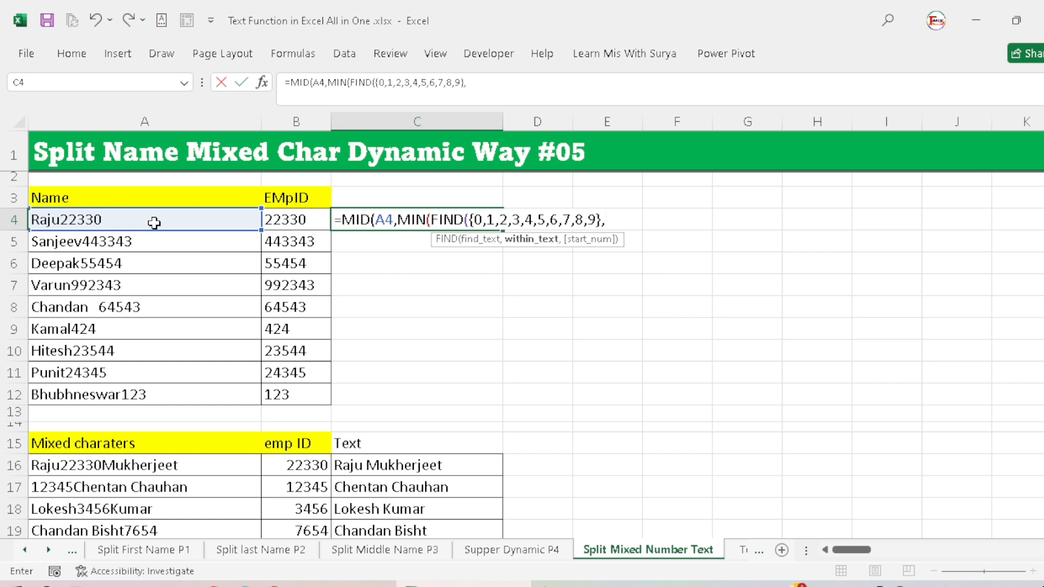
{"action": "left_click", "coordinate": [154, 223]}
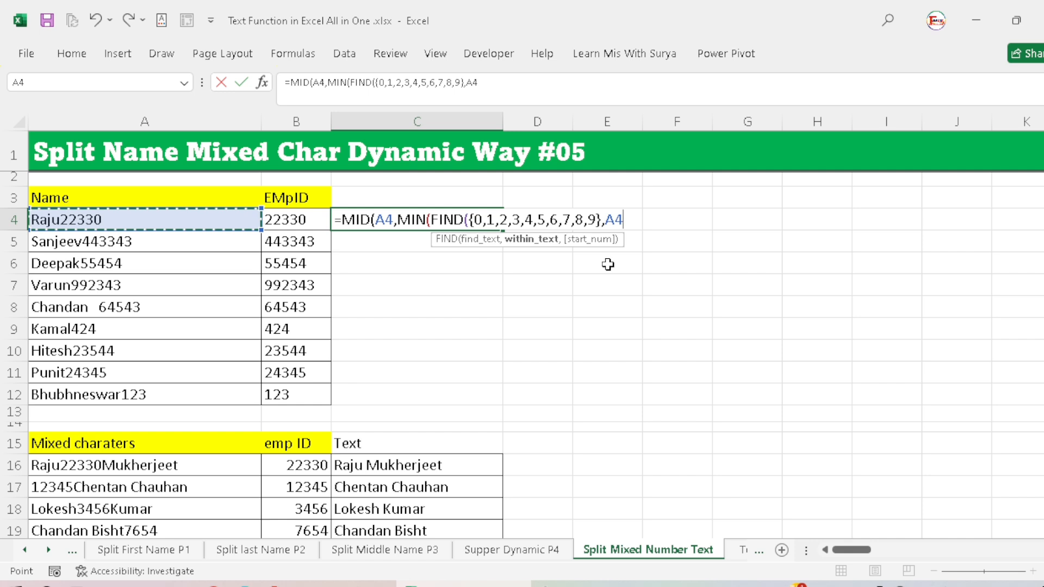
{"action": "type", "text": "&"}
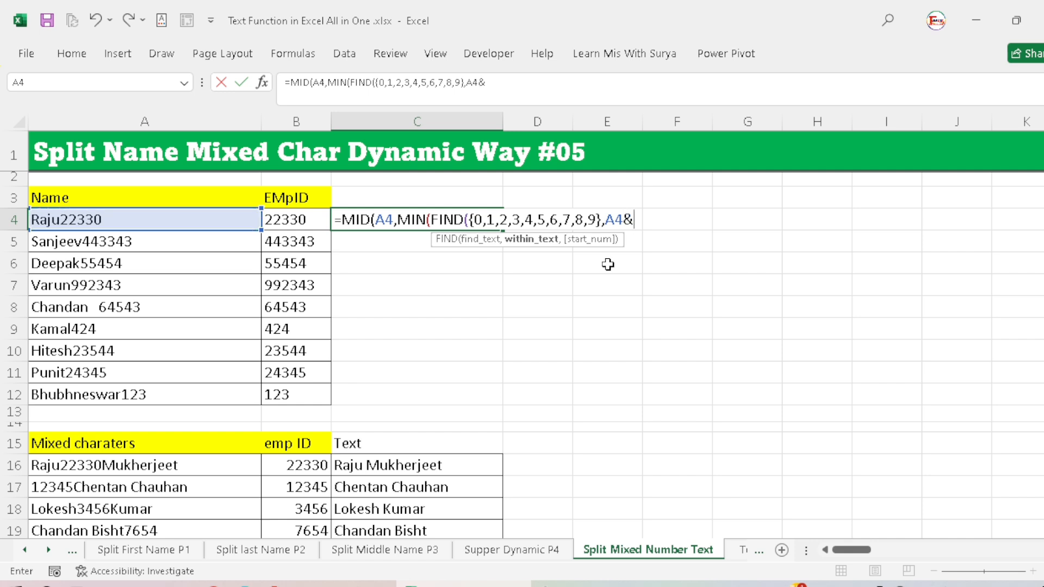
{"action": "type", "text": "\"0123456789"}
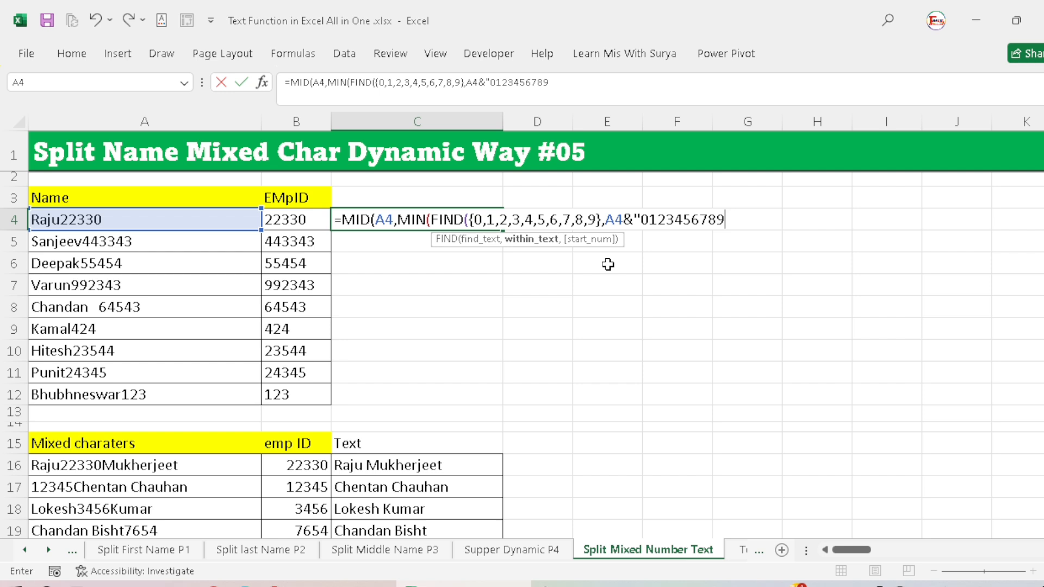
{"action": "type", "text": "\")"}
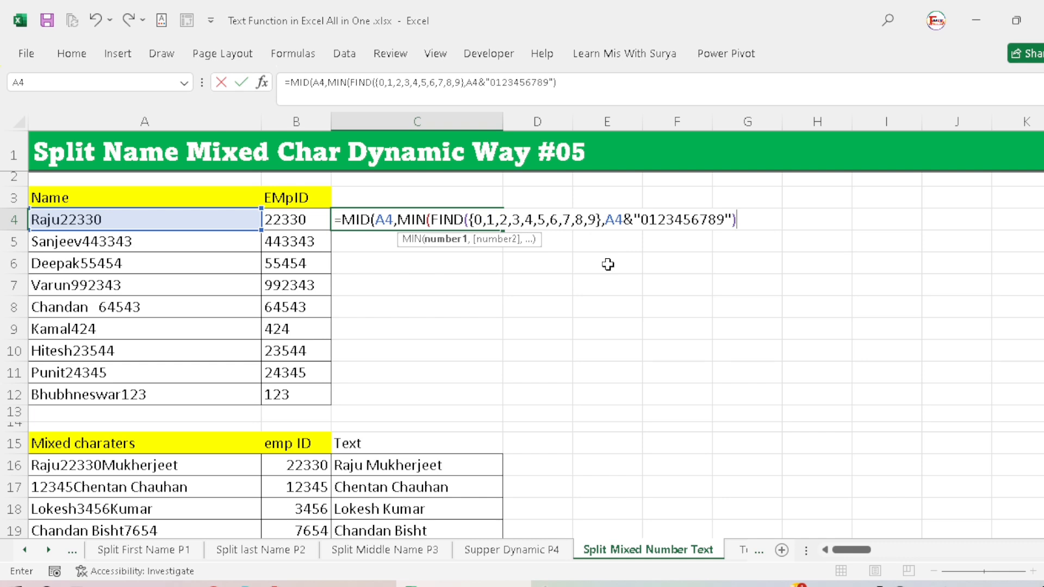
{"action": "type", "text": ")"}
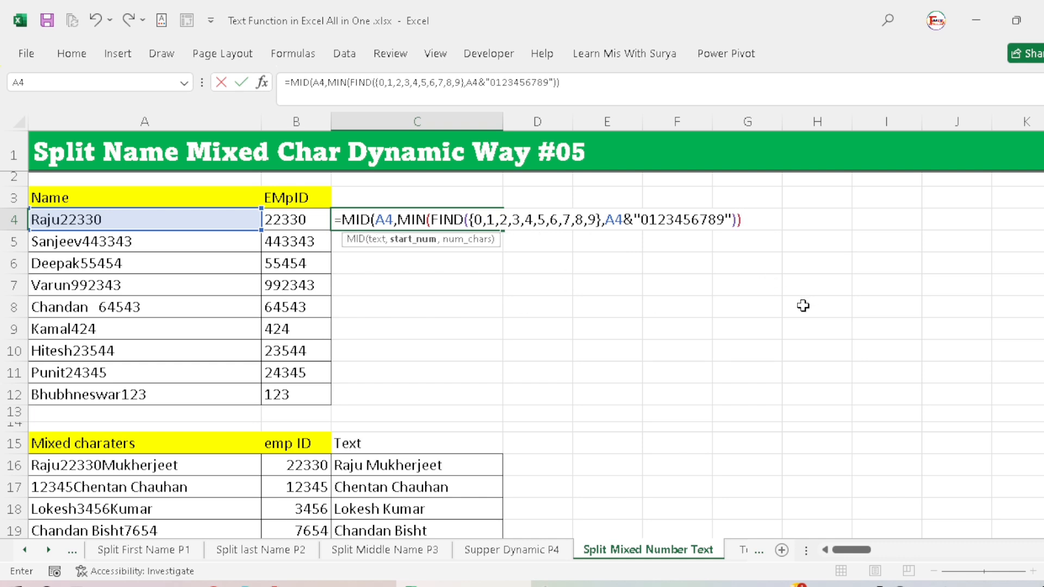
Step: Use LEN(A4) as the number of characters for MID and enter the finished formula in C4
{"action": "type", "text": ","}
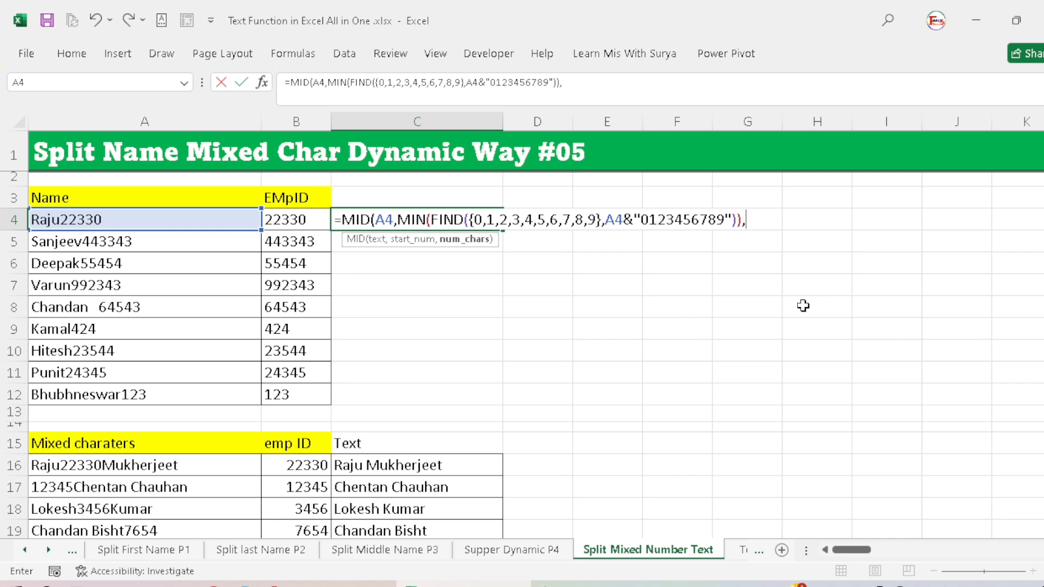
{"action": "type", "text": "Len"}
{"action": "key", "text": "Tab"}
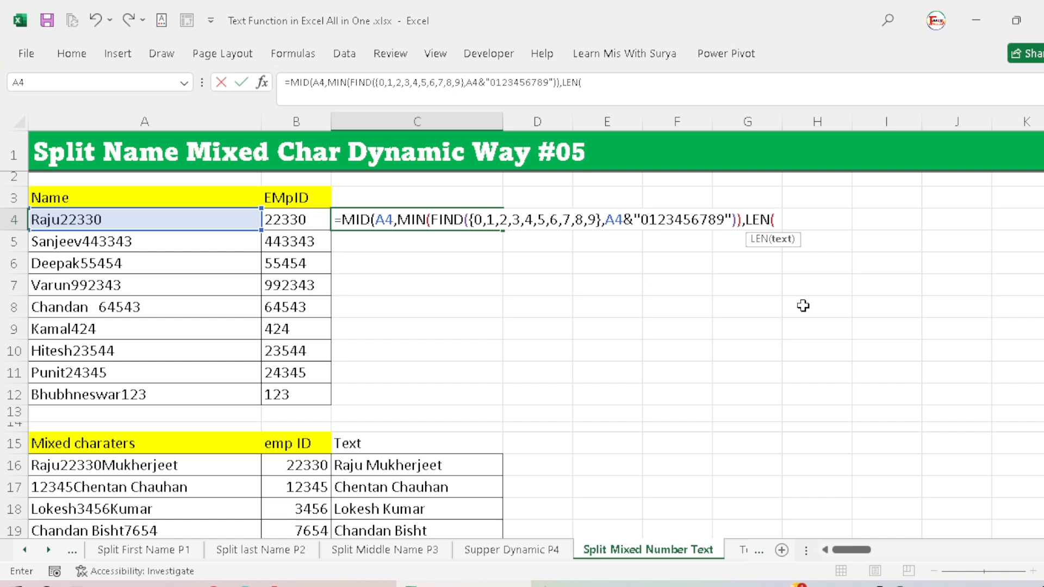
{"action": "left_click", "coordinate": [121, 230]}
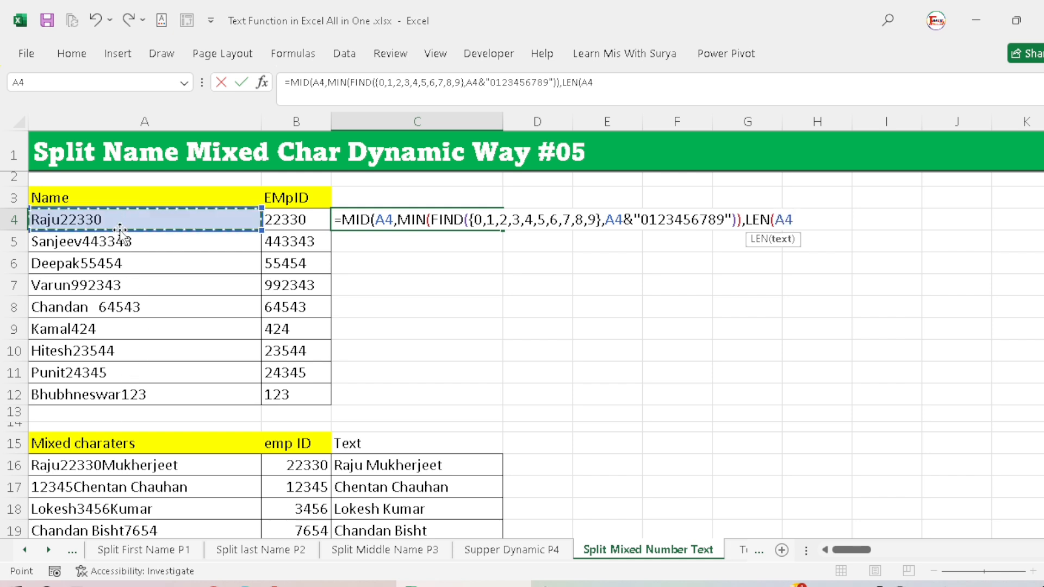
{"action": "type", "text": ")"}
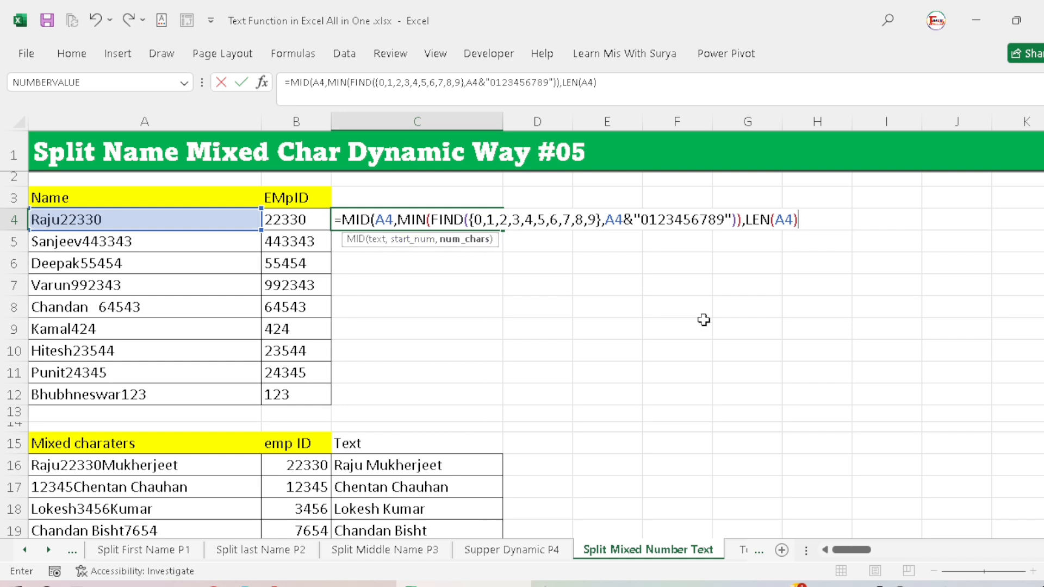
{"action": "type", "text": ")"}
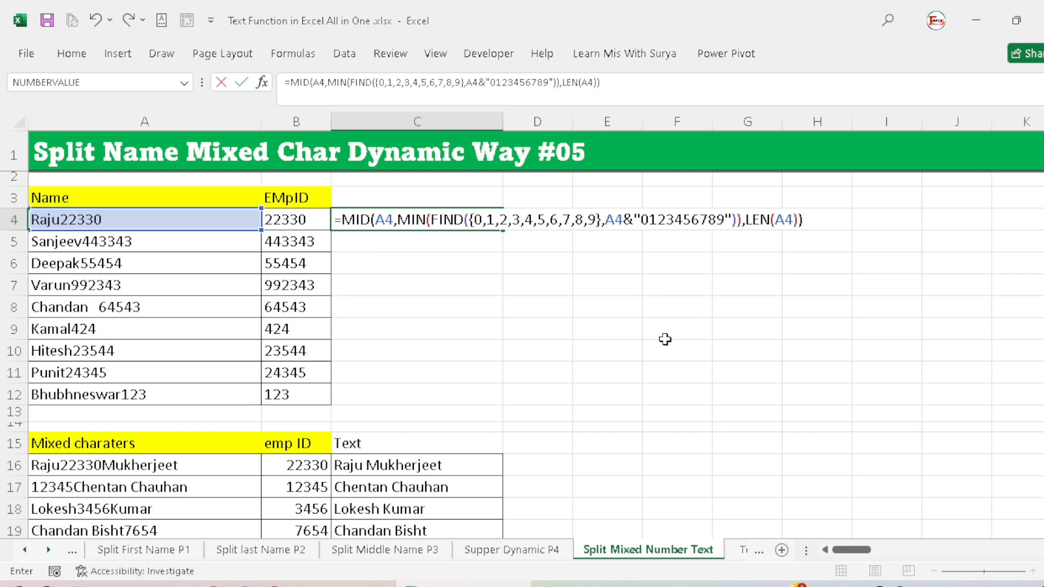
{"action": "key", "text": "Return"}
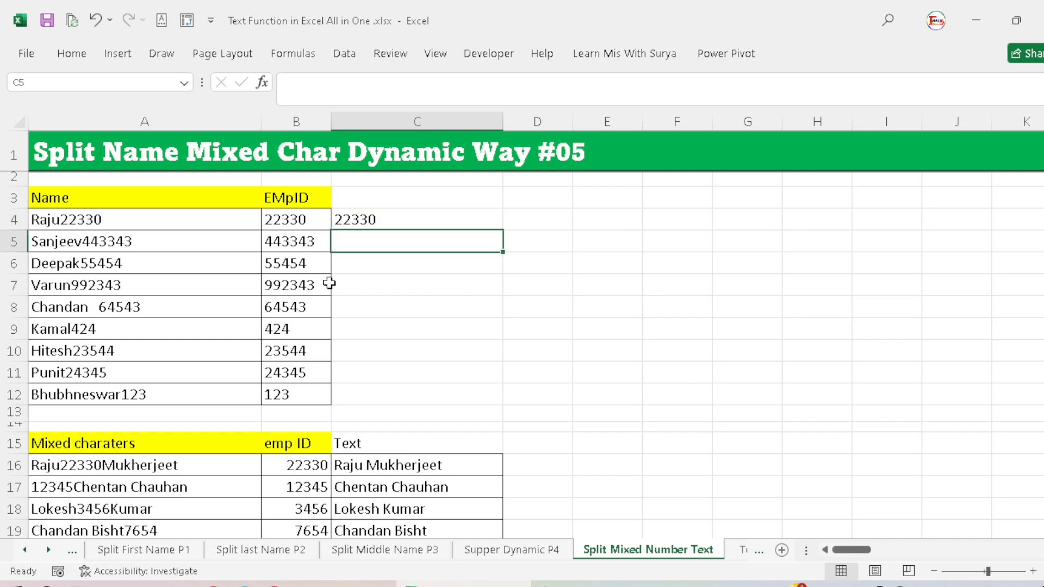
Step: Fill the MID formula from C4 down through C12 for the remaining names
{"action": "left_click_drag", "start_coordinate": [370, 219], "coordinate": [390, 384]}
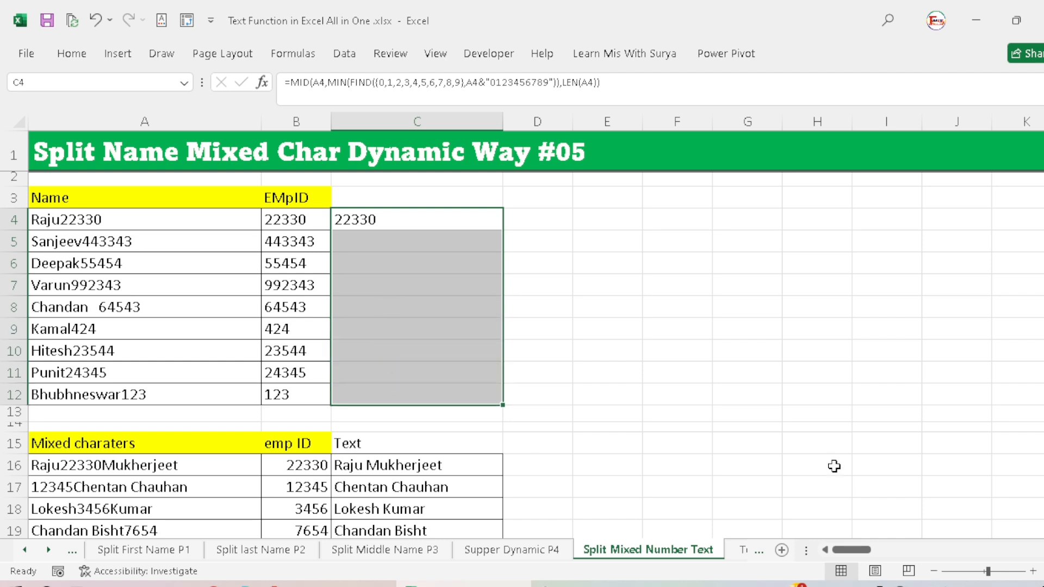
{"action": "key", "text": "ctrl+d"}
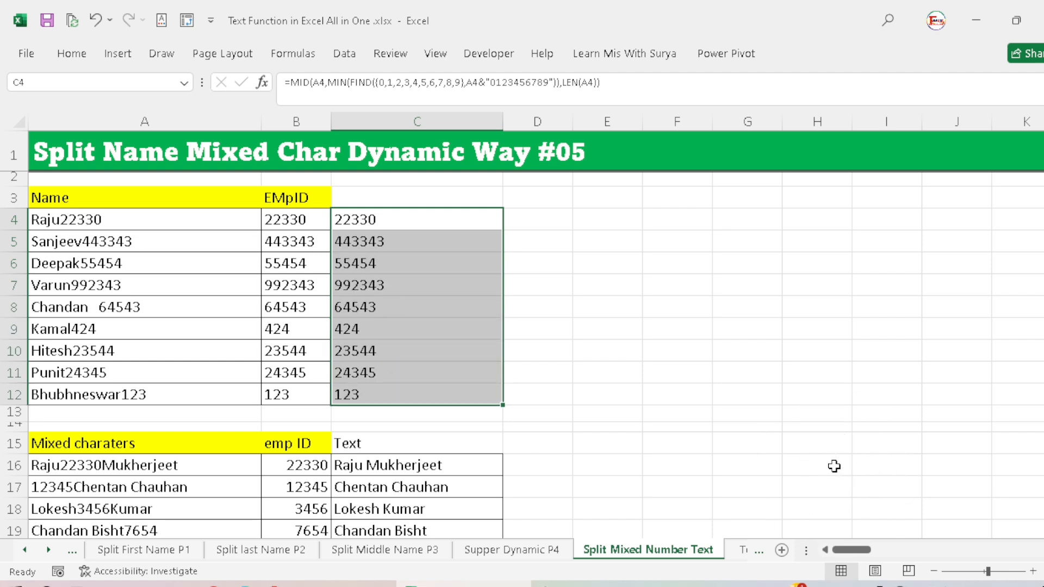
Step: Evaluate the C4 formula step by step through its FIND, MIN, LEN and MID parts, and close the evaluation
{"action": "left_click", "coordinate": [433, 222]}
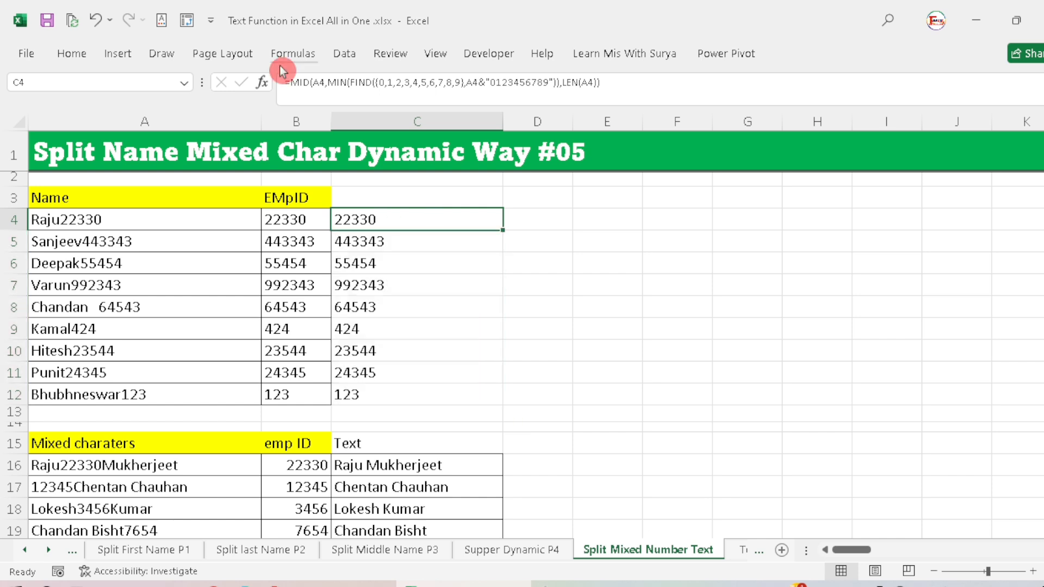
{"action": "left_click", "coordinate": [301, 57]}
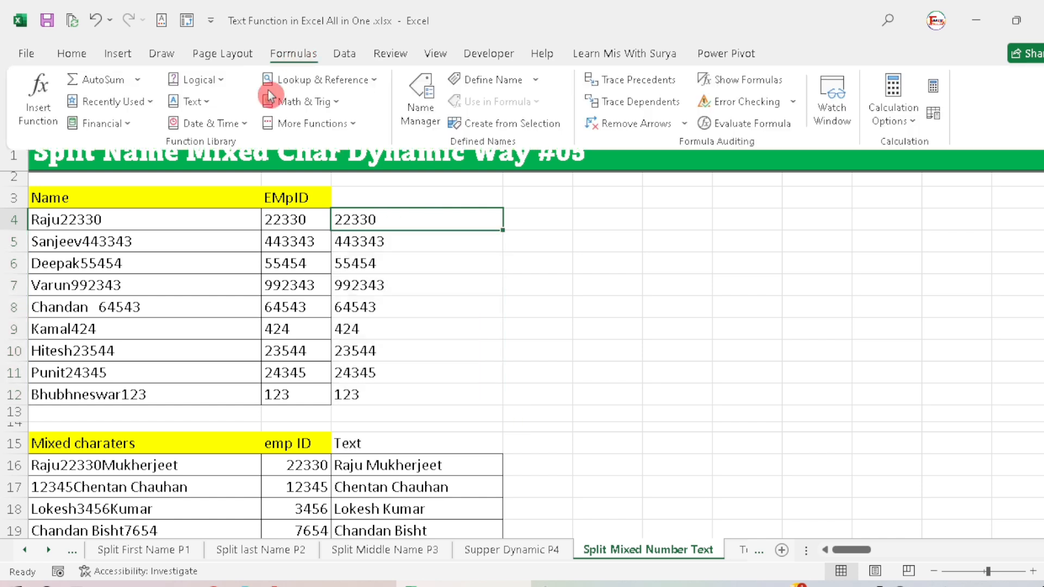
{"action": "left_click", "coordinate": [736, 124]}
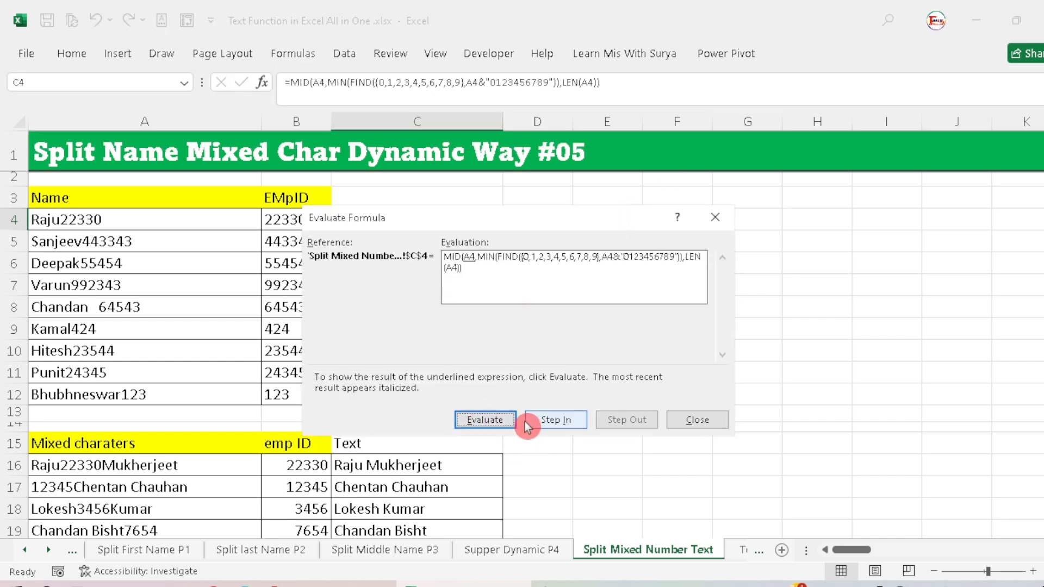
{"action": "left_click", "coordinate": [497, 421]}
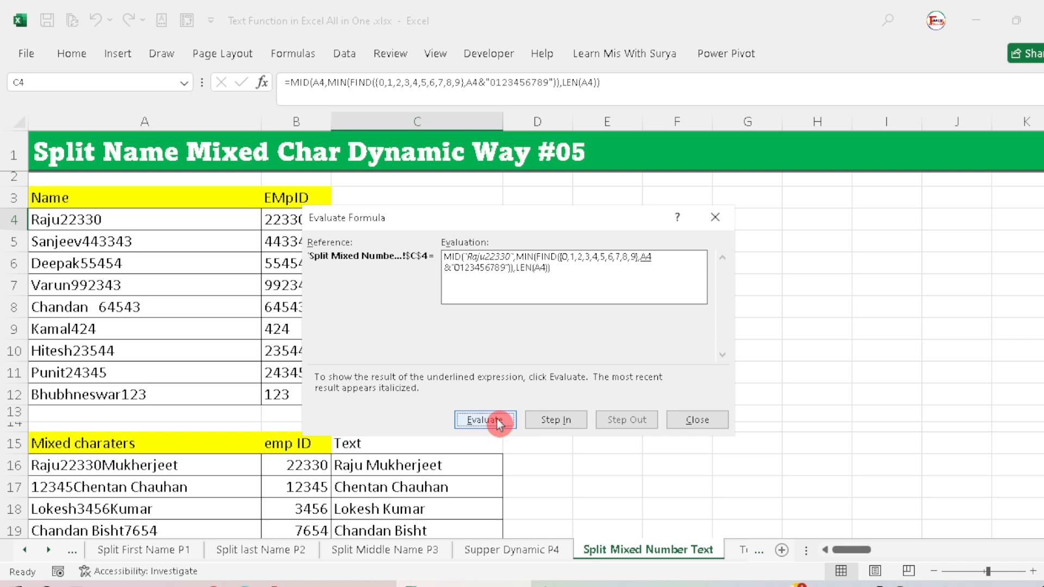
{"action": "left_click", "coordinate": [498, 423]}
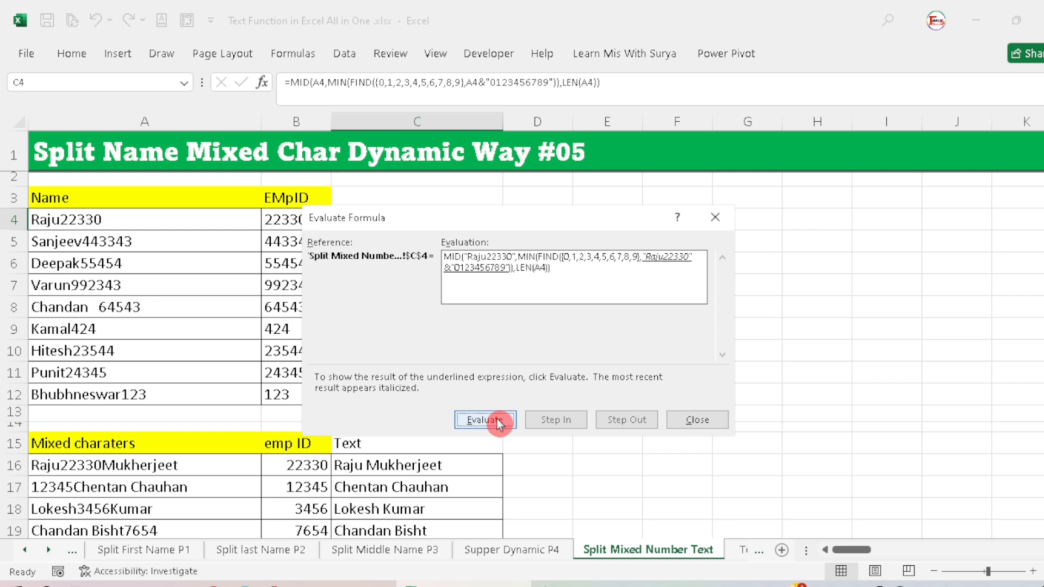
{"action": "left_click", "coordinate": [498, 423]}
{"action": "left_click", "coordinate": [498, 423]}
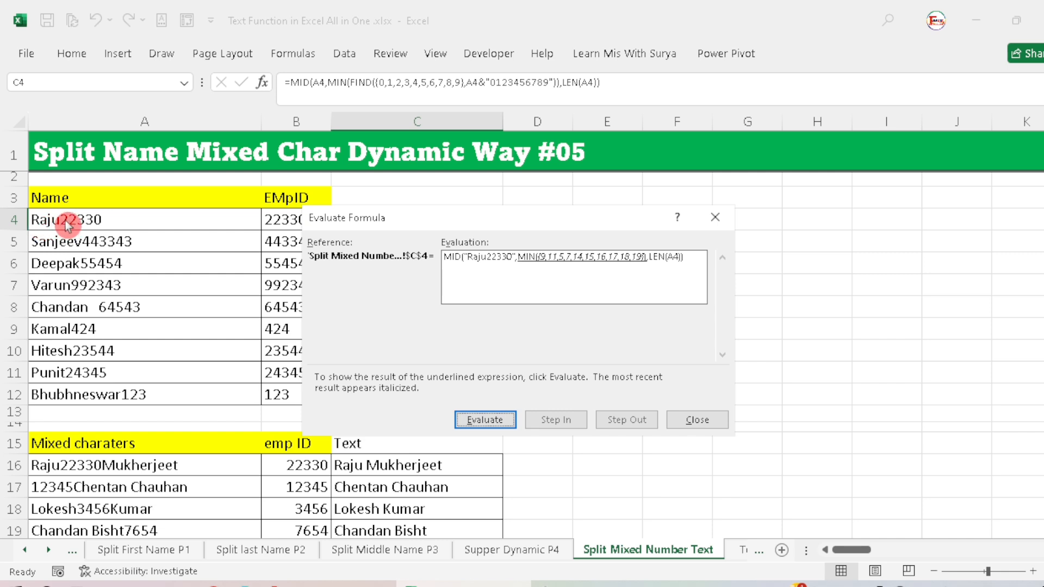
{"action": "left_click", "coordinate": [484, 421]}
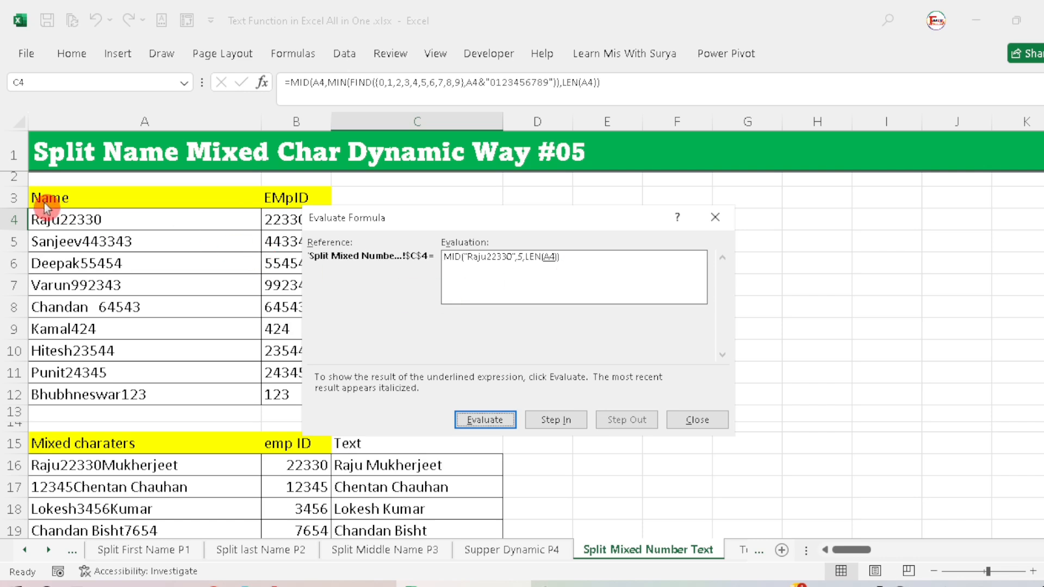
{"action": "left_click", "coordinate": [479, 419]}
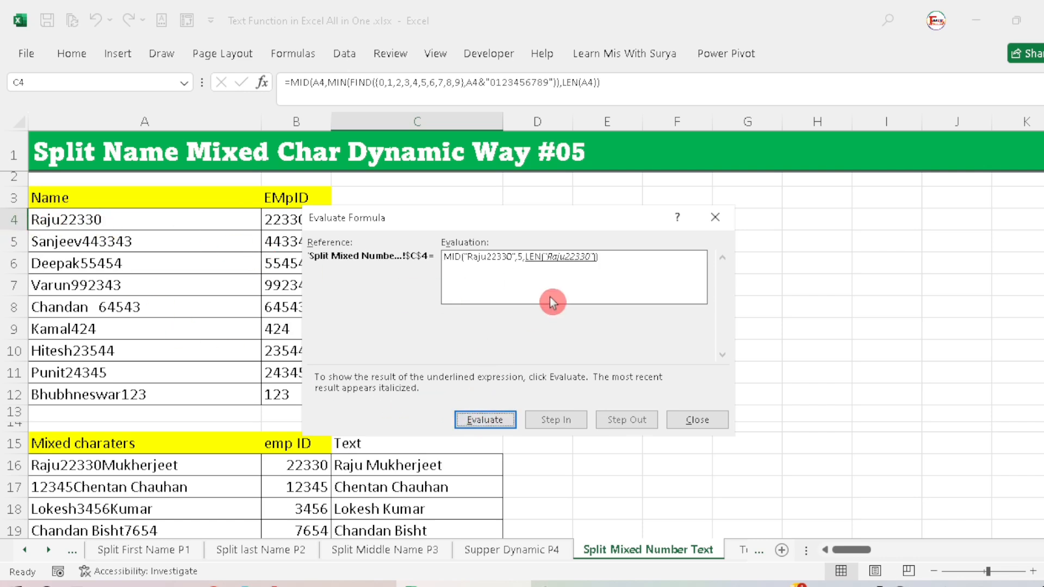
{"action": "left_click", "coordinate": [506, 415]}
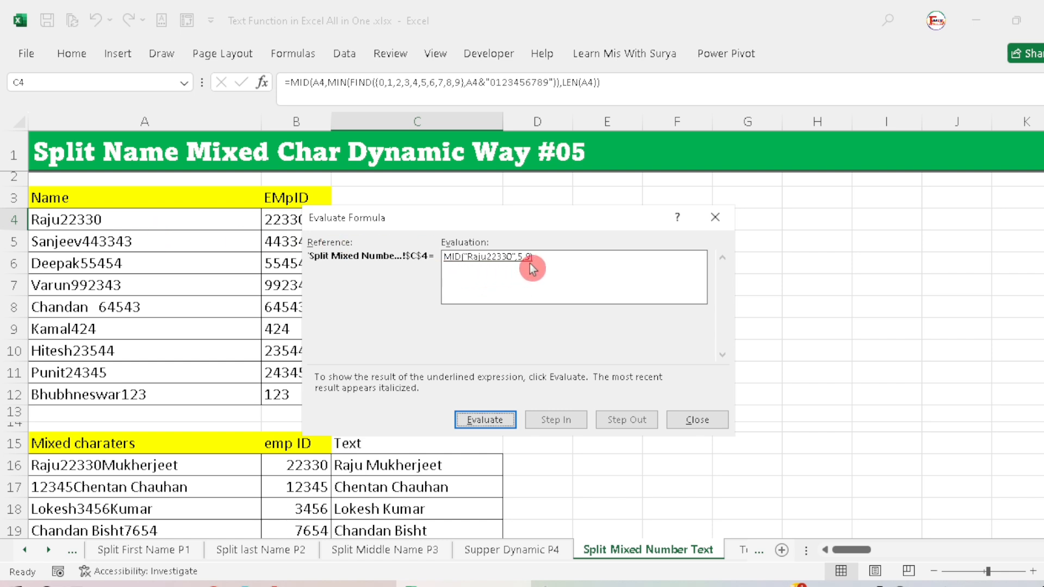
{"action": "left_click", "coordinate": [482, 420]}
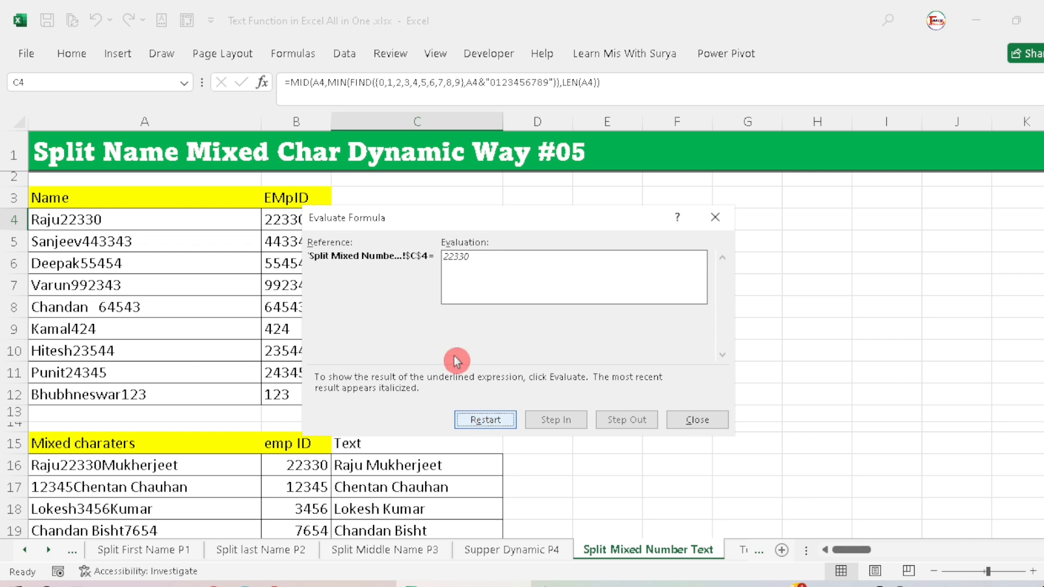
{"action": "left_click", "coordinate": [704, 422]}
{"action": "left_click", "coordinate": [425, 286]}
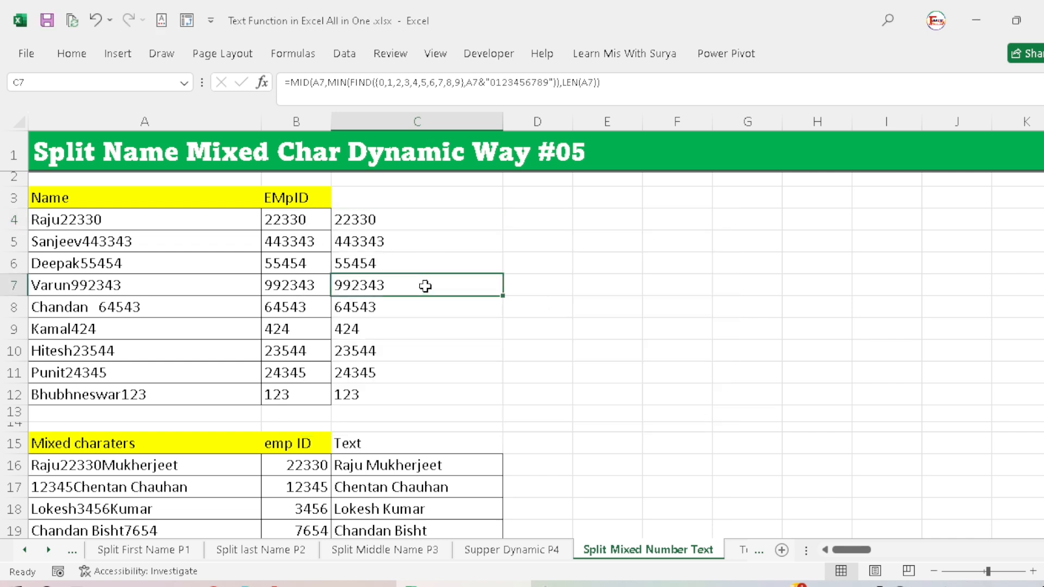
{"action": "left_click_drag", "start_coordinate": [426, 218], "coordinate": [471, 386]}
{"action": "left_click", "coordinate": [476, 271]}
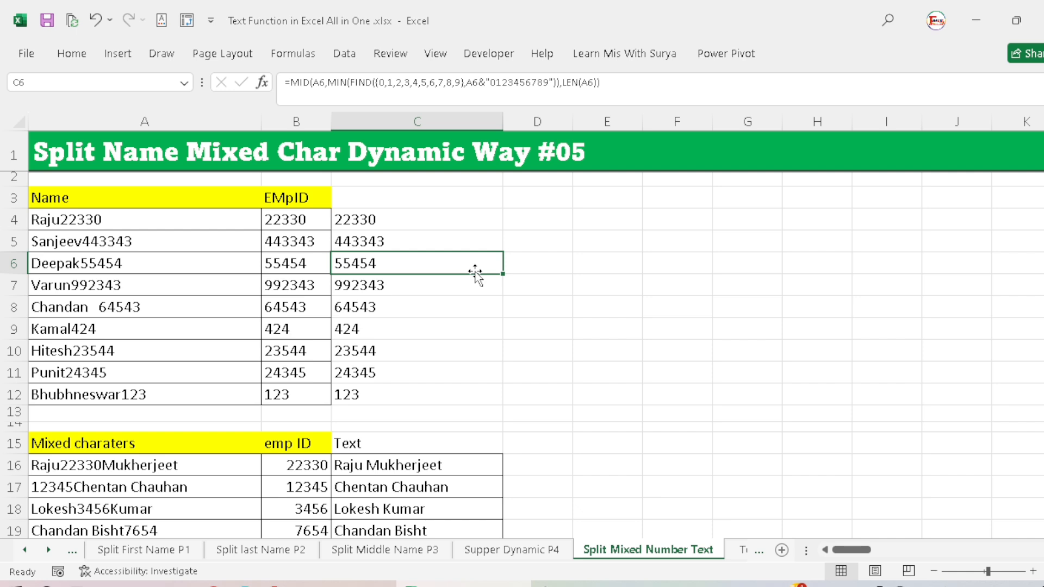
Step: Start a LOOKUP formula in D16, beside the Mixed charaters table, with 9E+307 as the lookup value
{"action": "scroll", "coordinate": [474, 263], "scroll_direction": "down", "scroll_amount": 3}
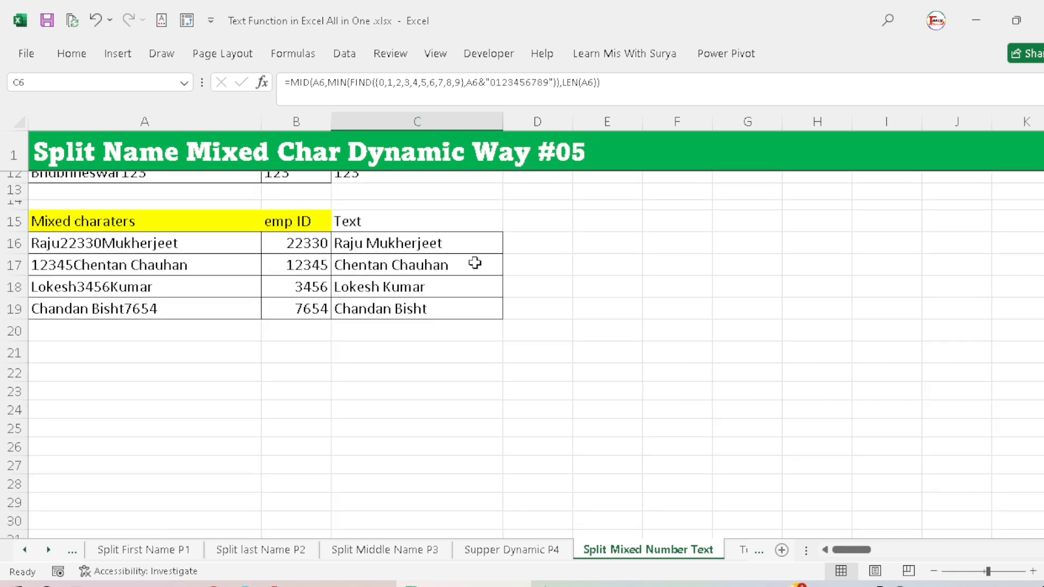
{"action": "left_click", "coordinate": [550, 235]}
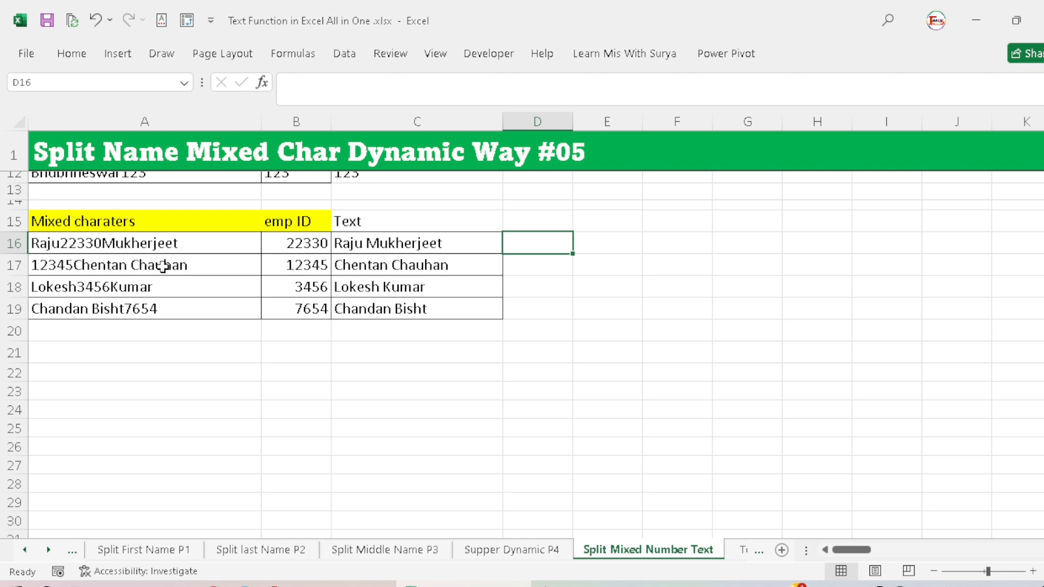
{"action": "type", "text": "="}
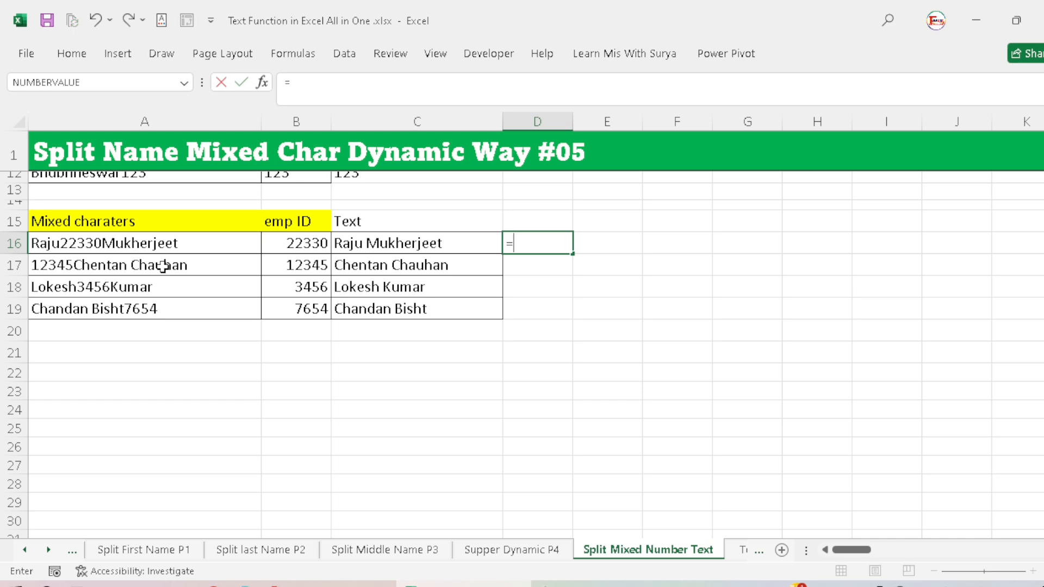
{"action": "type", "text": "lookup"}
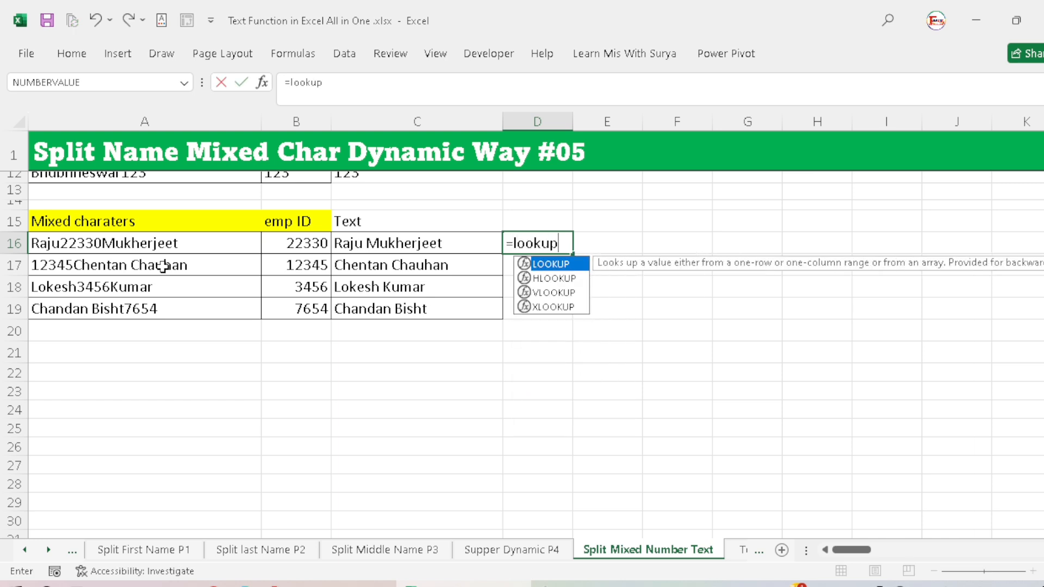
{"action": "key", "text": "Tab"}
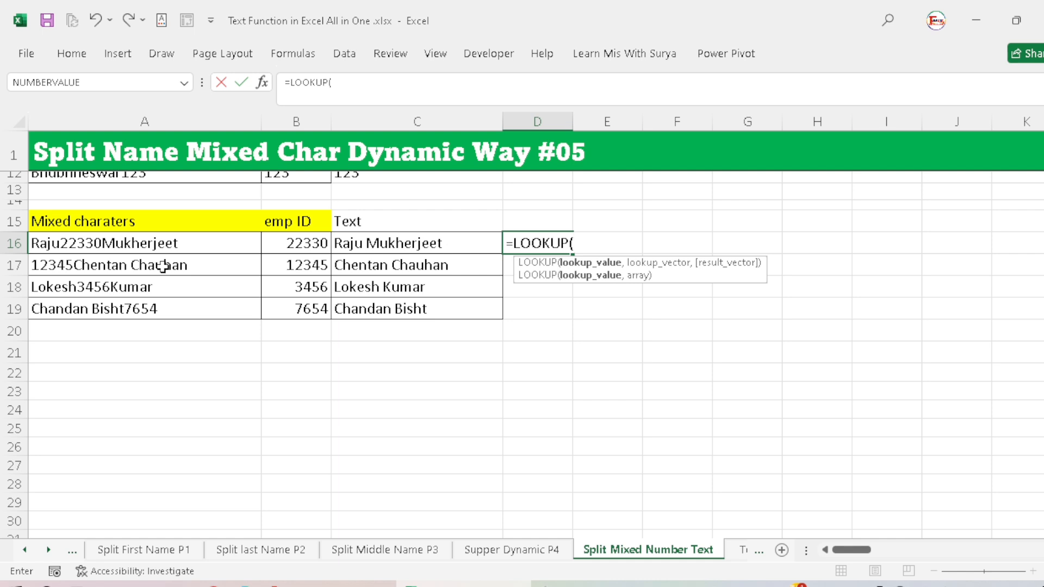
{"action": "type", "text": "9E"}
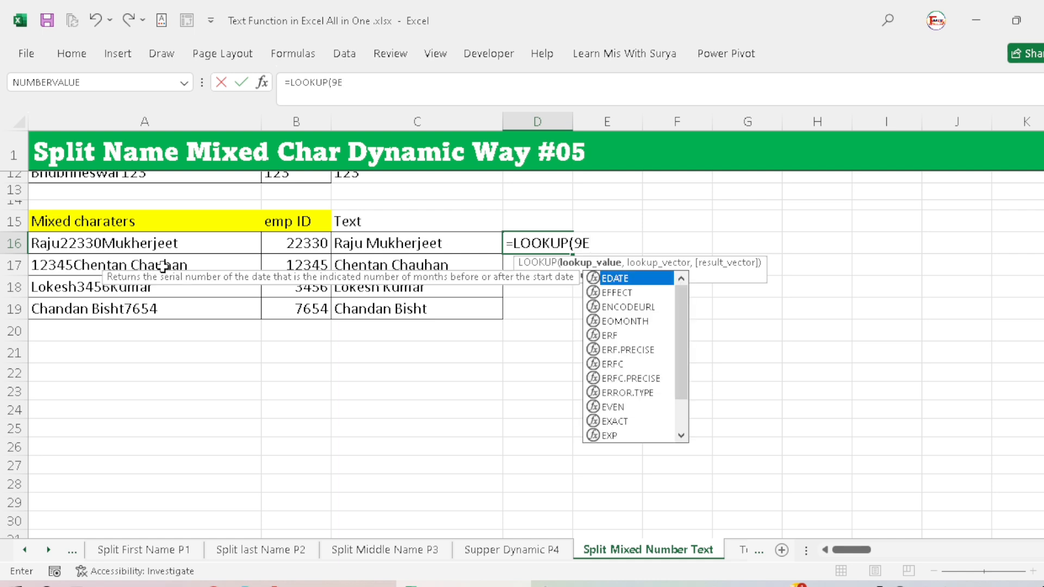
{"action": "type", "text": "+"}
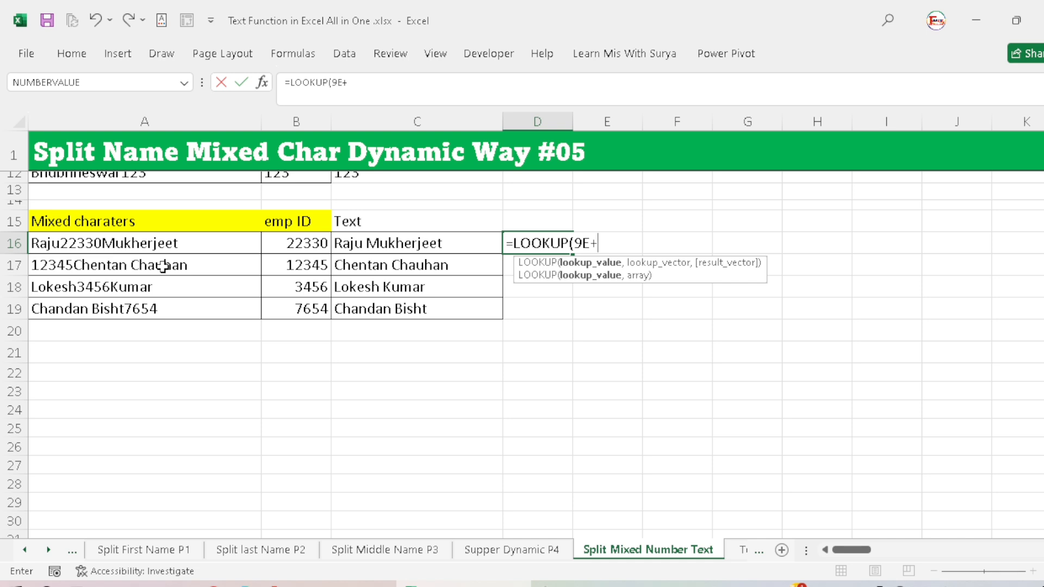
{"action": "type", "text": "307,"}
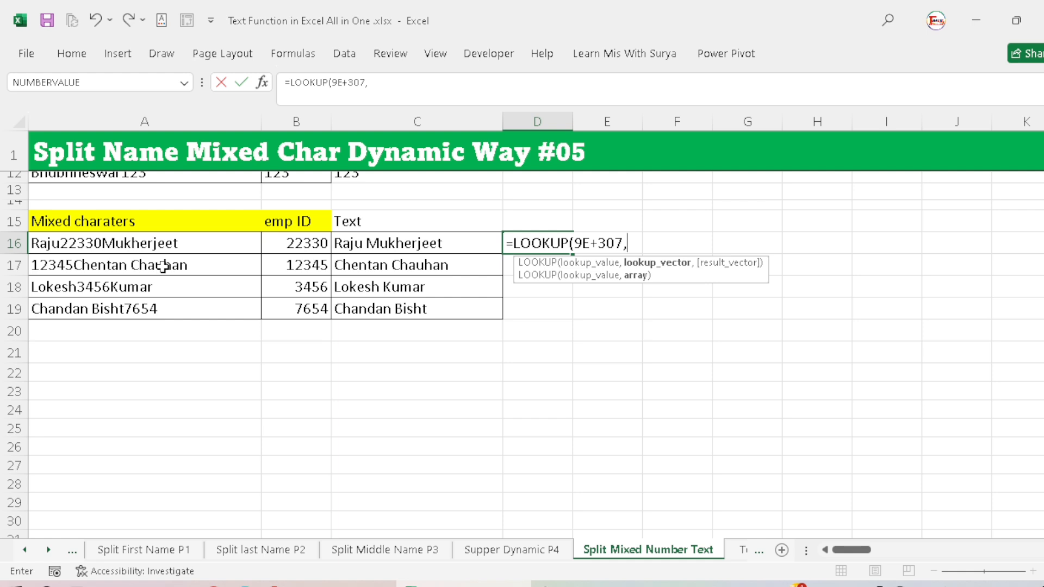
Step: Leave the lookup vector empty and continue with --LEFT, nesting MID on A16 as its text
{"action": "type", "text": ",--"}
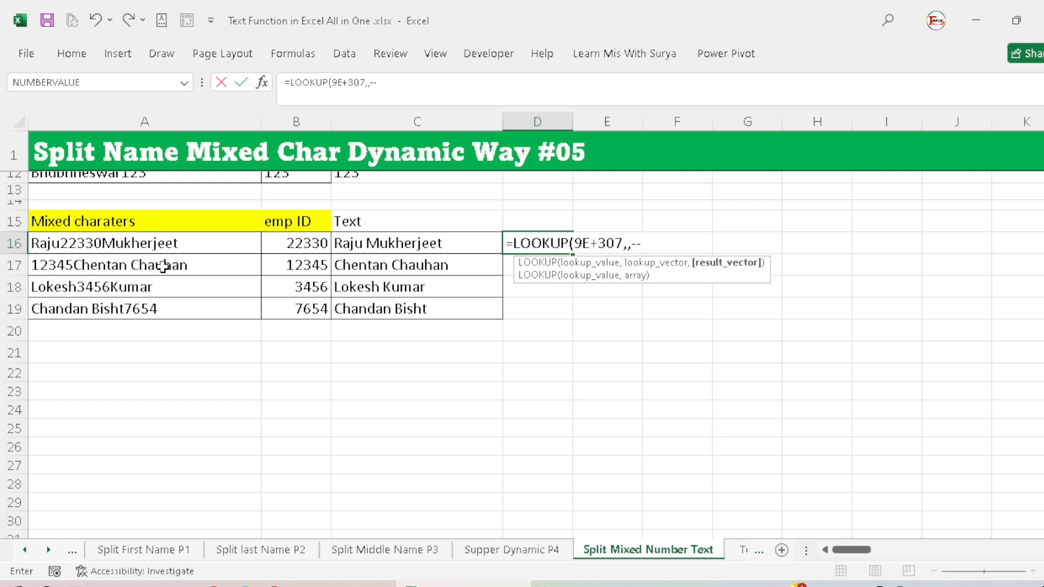
{"action": "type", "text": "left"}
{"action": "key", "text": "Tab"}
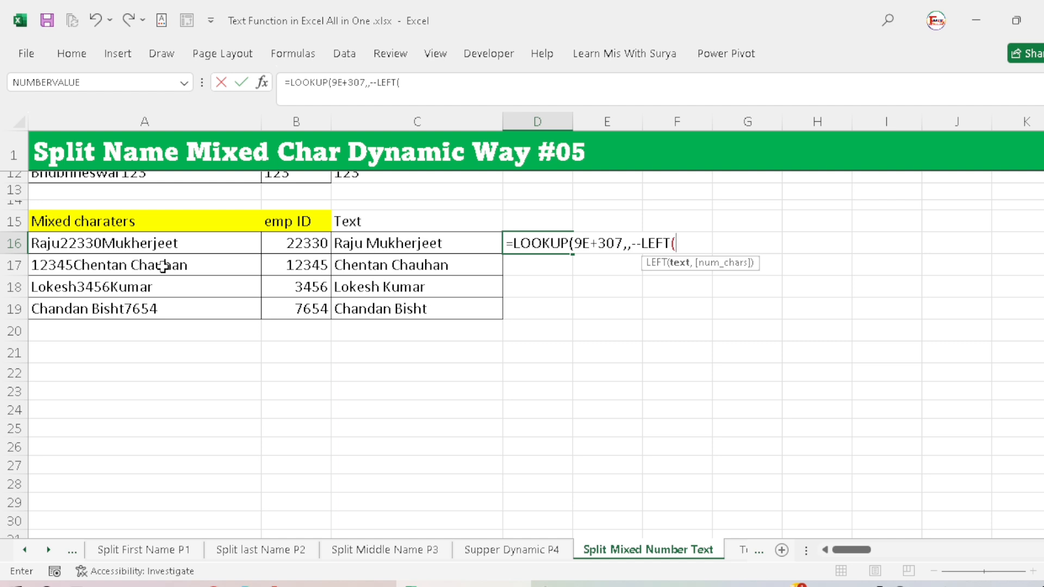
{"action": "type", "text": "mid"}
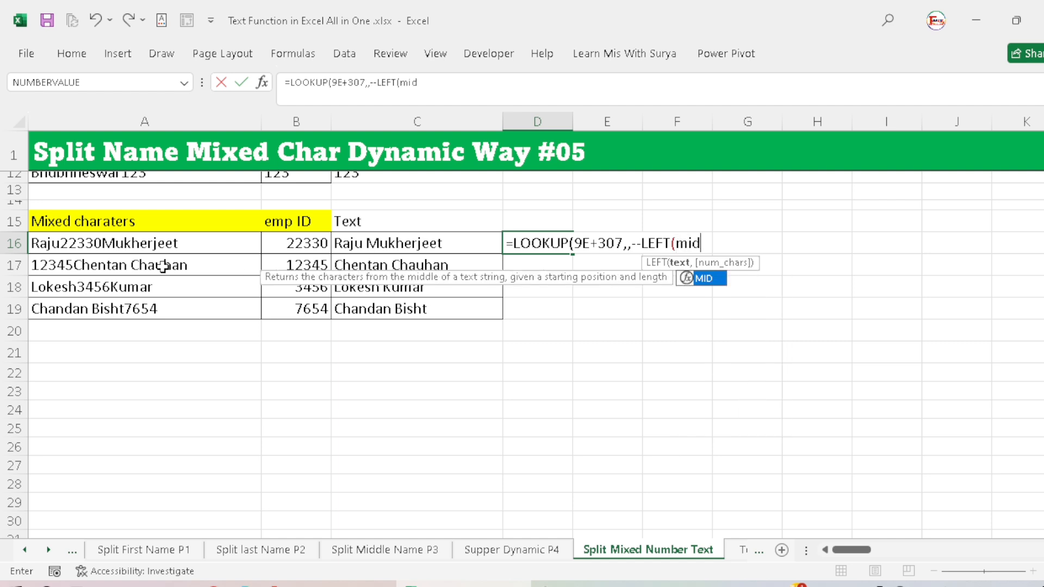
{"action": "key", "text": "Tab"}
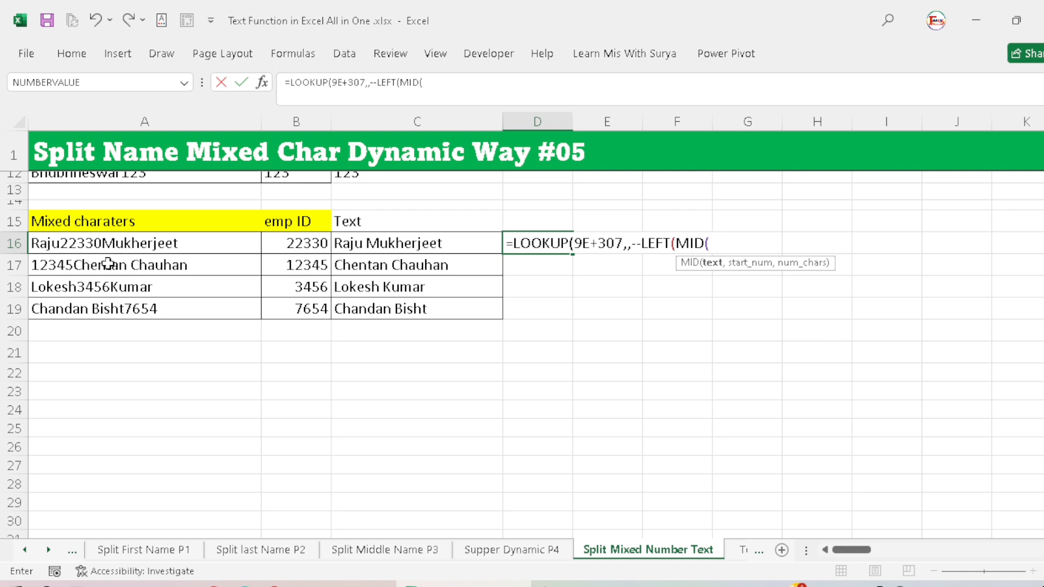
{"action": "left_click", "coordinate": [127, 239]}
{"action": "type", "text": ","}
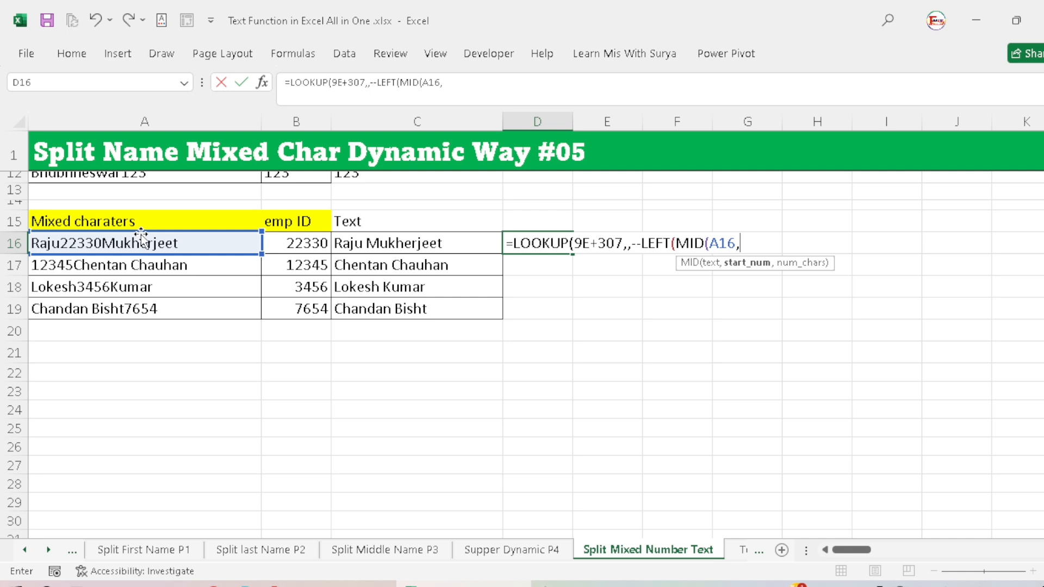
Step: Nest MIN and FIND as MID's start number, with the array {0,1,2,3,4,5,6,7,8,9} as the text to find
{"action": "type", "text": "min"}
{"action": "key", "text": "Tab"}
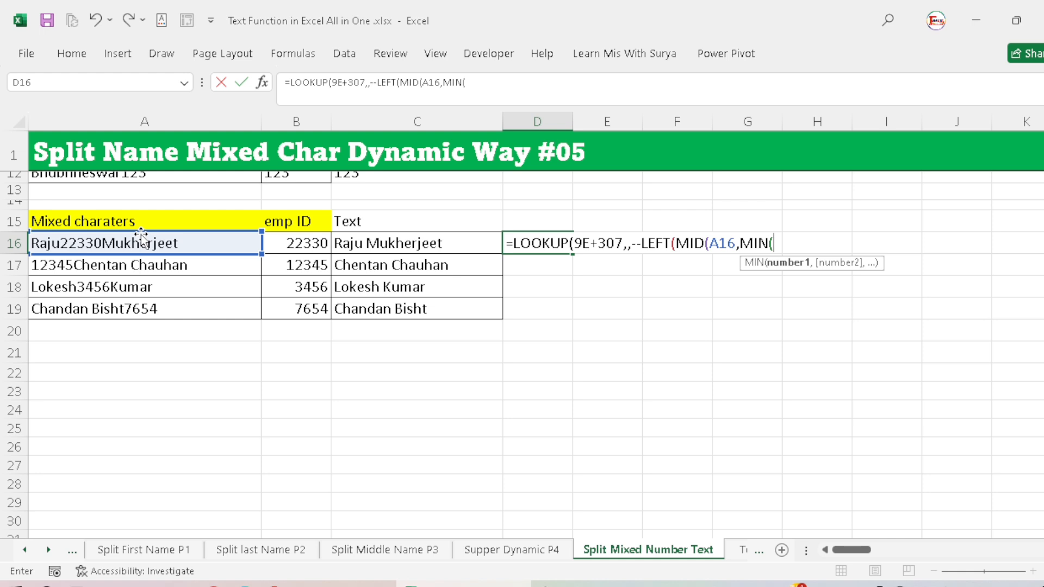
{"action": "type", "text": "find"}
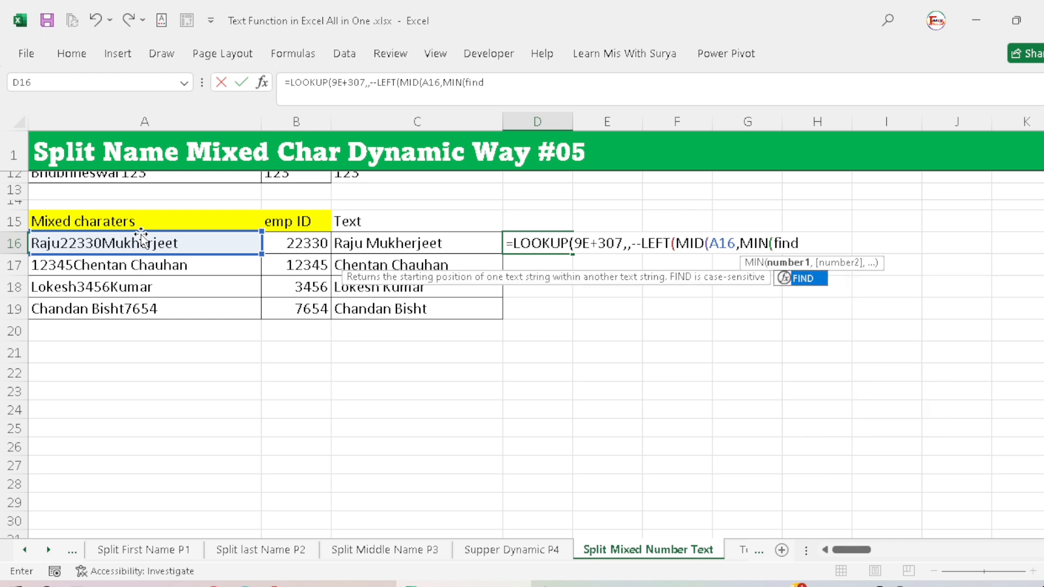
{"action": "key", "text": "Tab"}
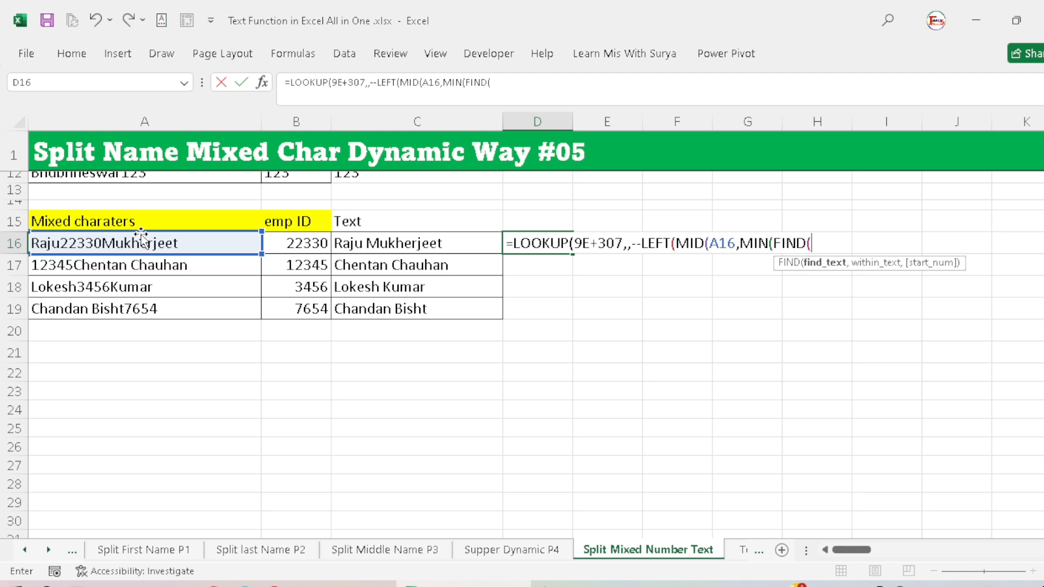
{"action": "type", "text": "{0,1,2,3,4,"}
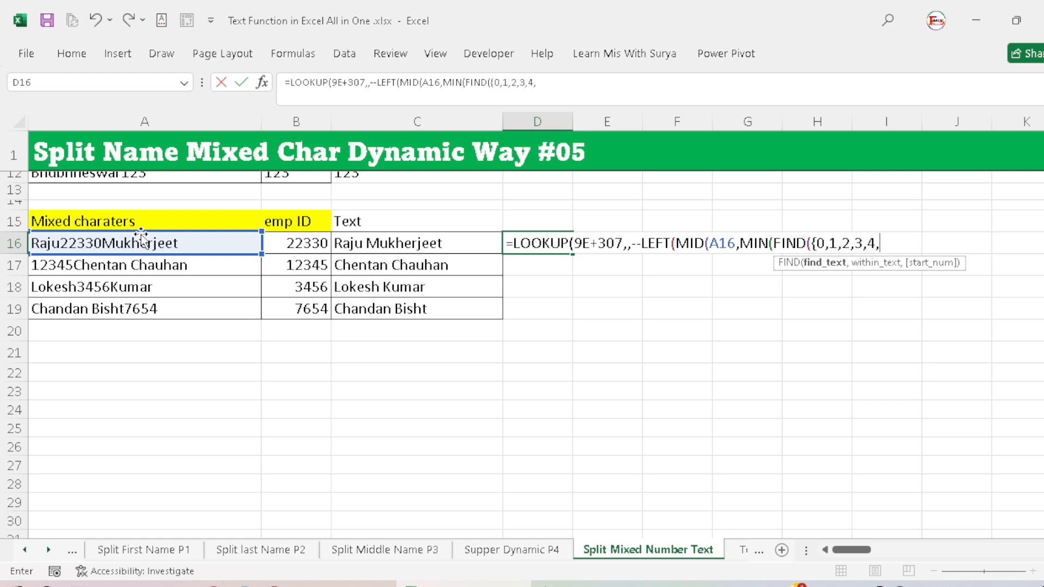
{"action": "type", "text": "5,6,7,8,9}"}
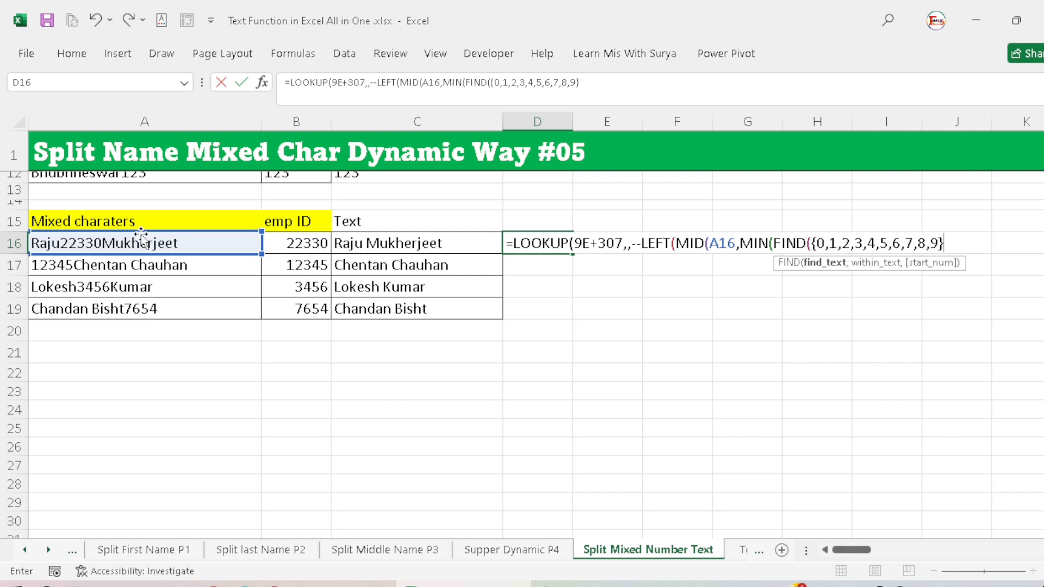
{"action": "type", "text": ")"}
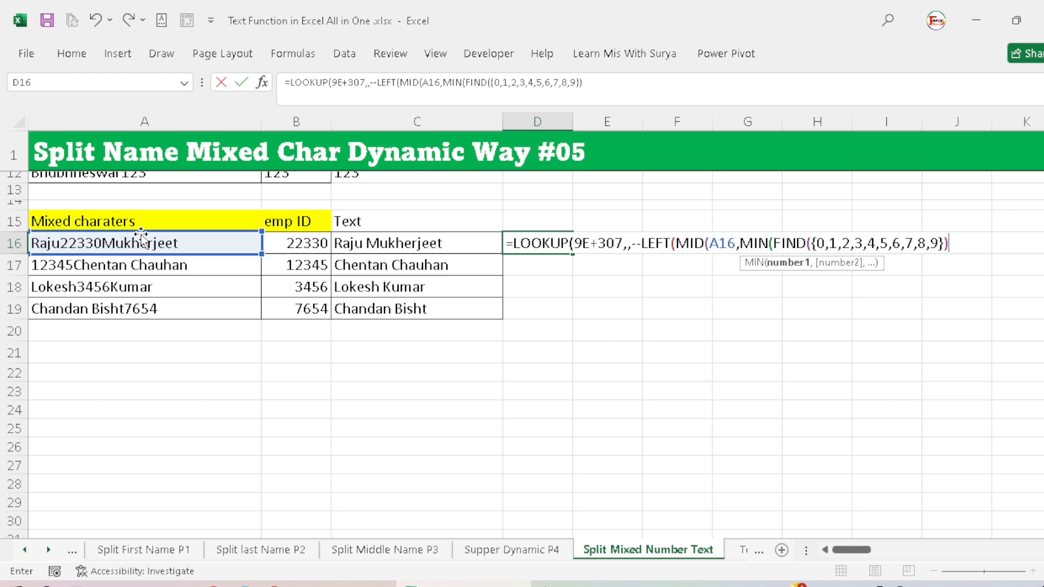
{"action": "key", "text": "BackSpace"}
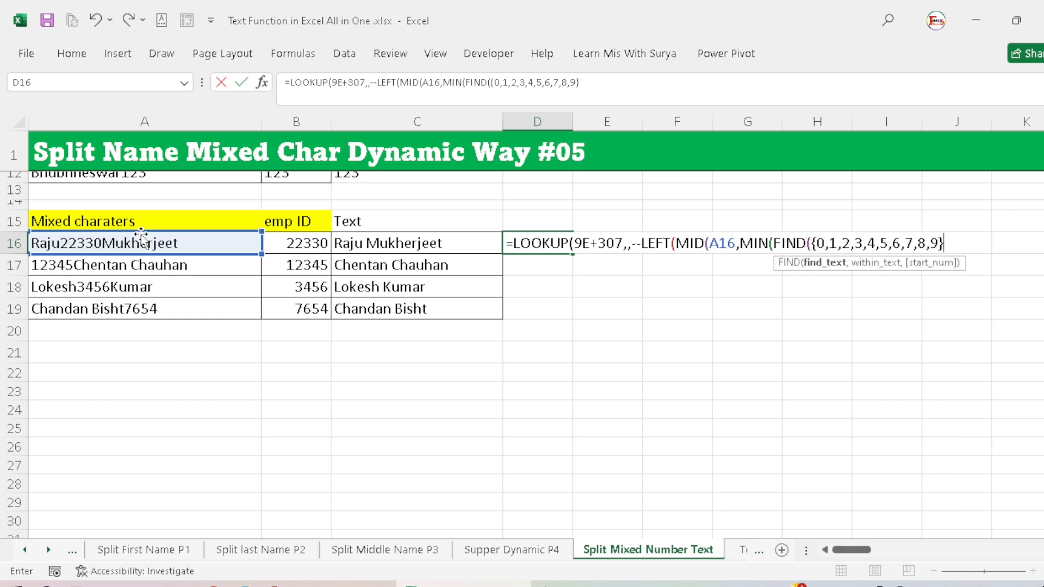
{"action": "type", "text": ","}
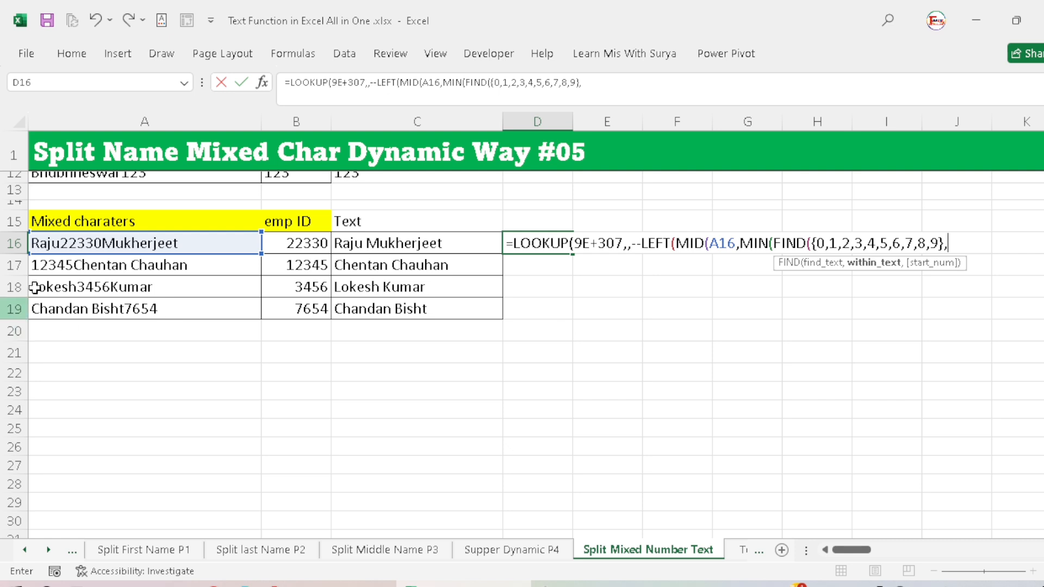
{"action": "left_click", "coordinate": [94, 247]}
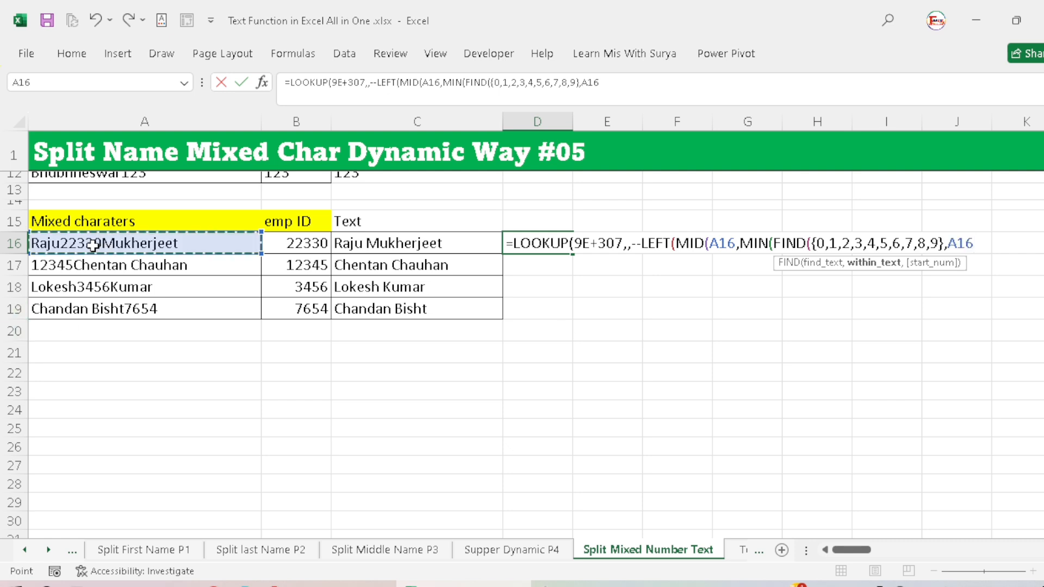
{"action": "type", "text": "&"}
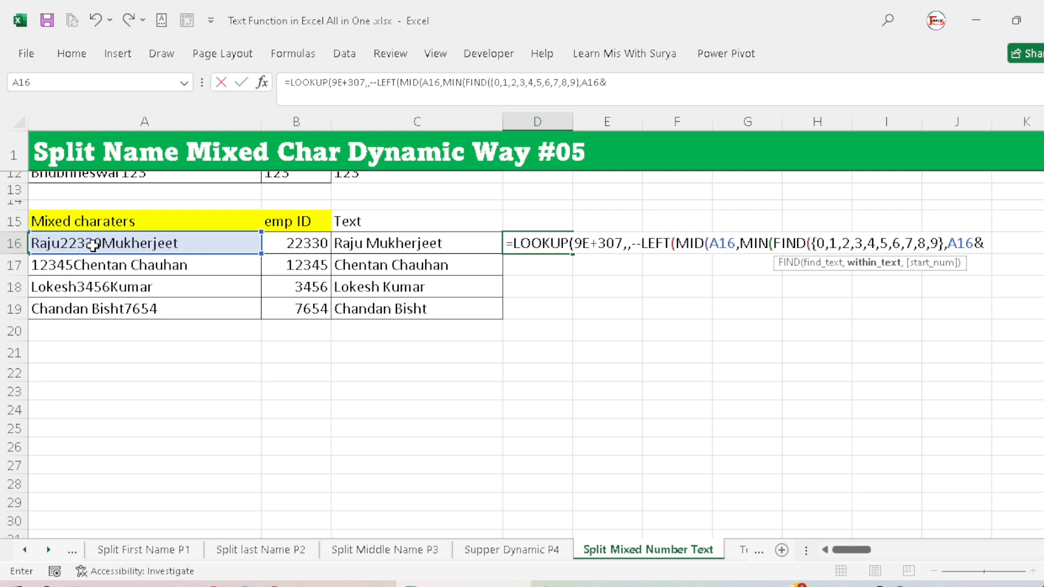
{"action": "type", "text": "\"0123456789"}
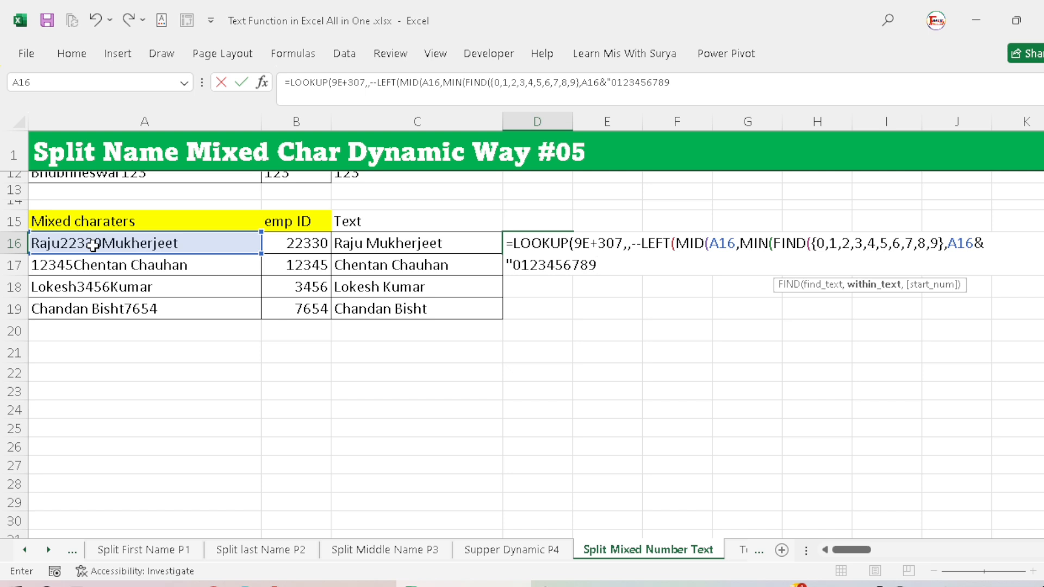
{"action": "type", "text": "\""}
{"action": "type", "text": ")"}
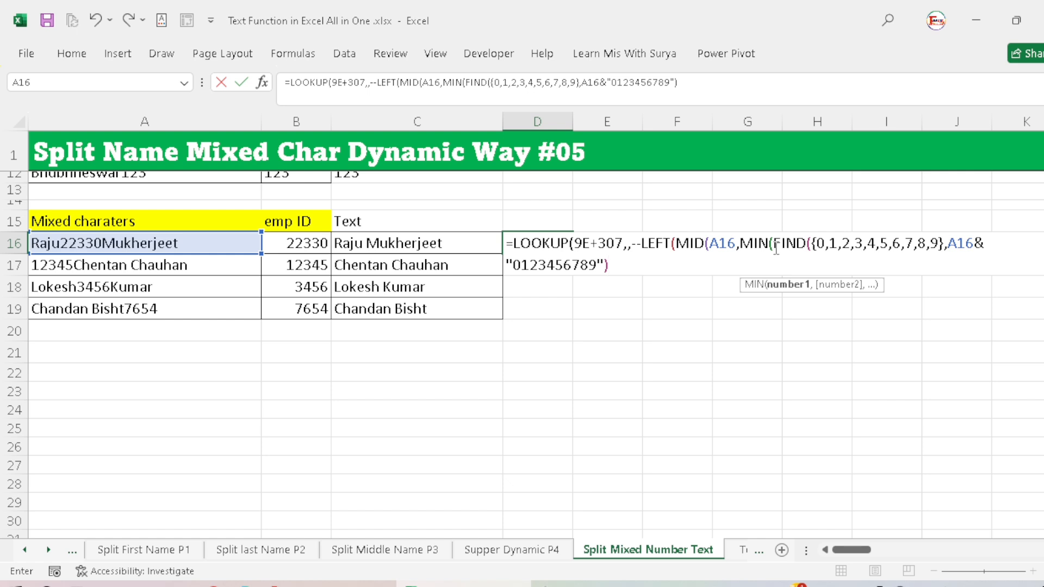
{"action": "type", "text": ")"}
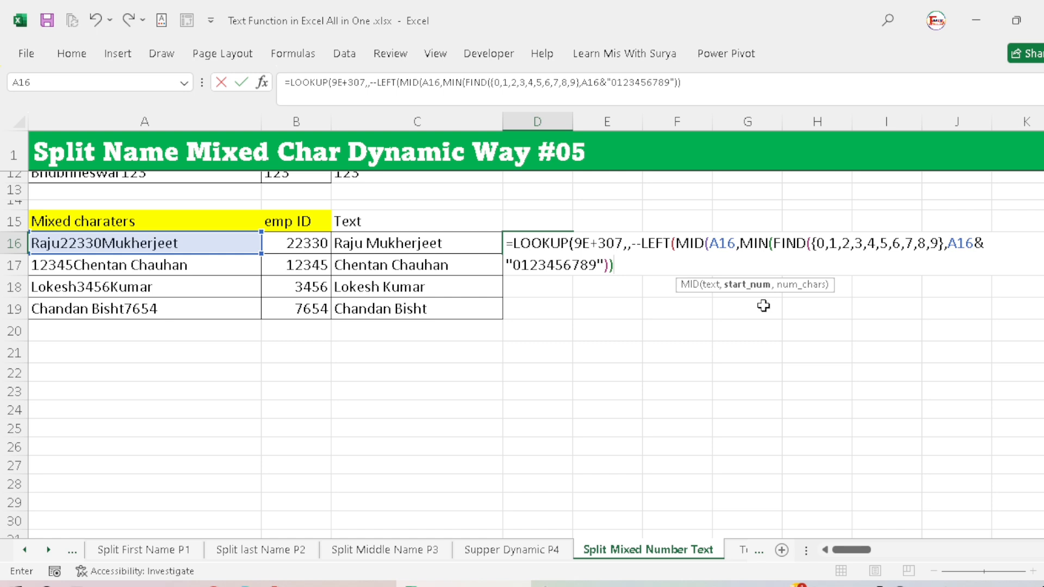
Step: Use LEN(A16) as MID's number of characters and close the MID function
{"action": "type", "text": ",len"}
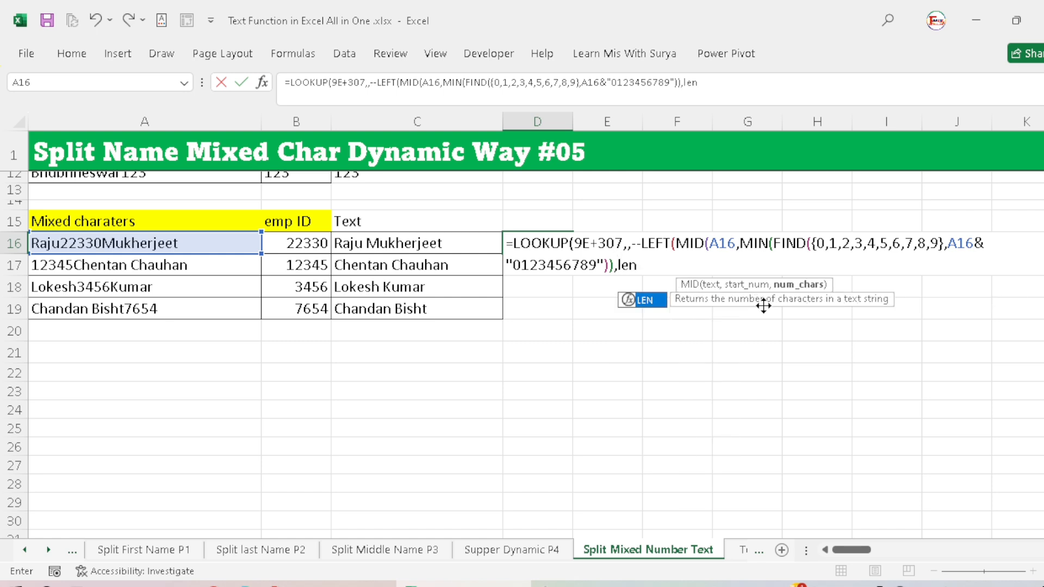
{"action": "key", "text": "Tab"}
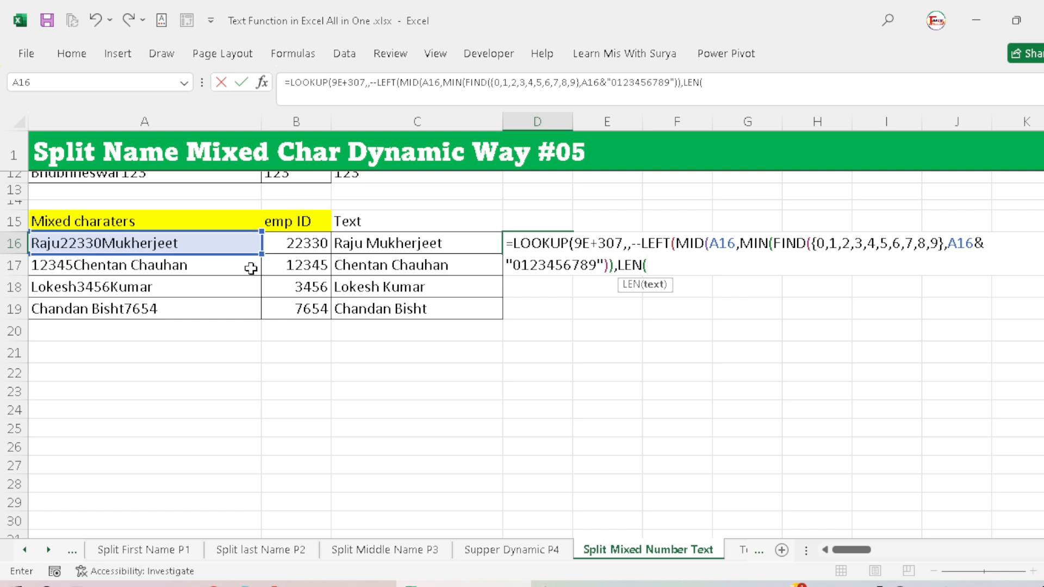
{"action": "left_click", "coordinate": [198, 243]}
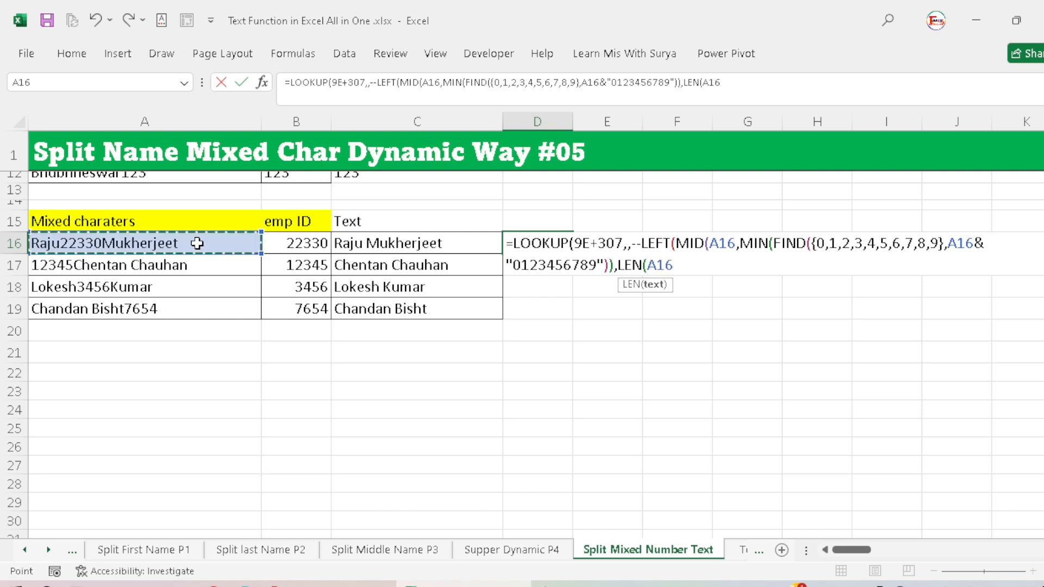
{"action": "type", "text": ")"}
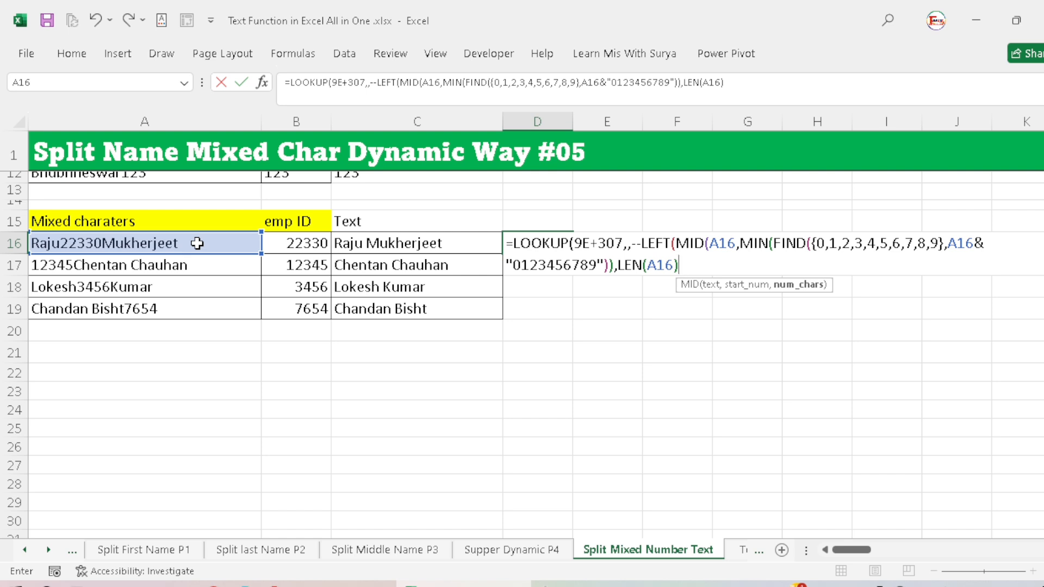
{"action": "type", "text": ")"}
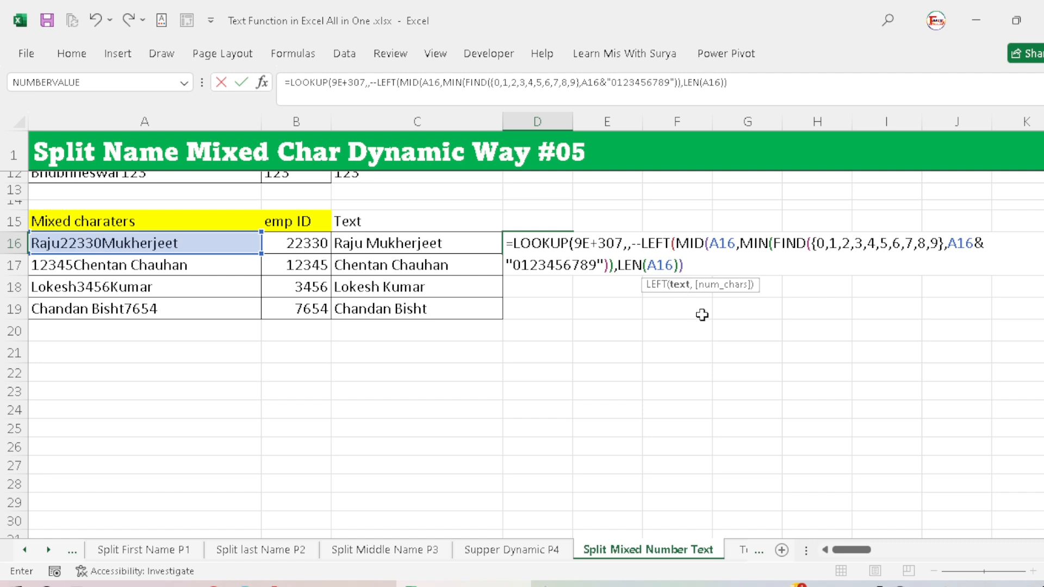
Step: Add ROW($1:$999) as LEFT's number of characters, close the remaining parentheses and enter the LOOKUP formula in D16
{"action": "type", "text": ","}
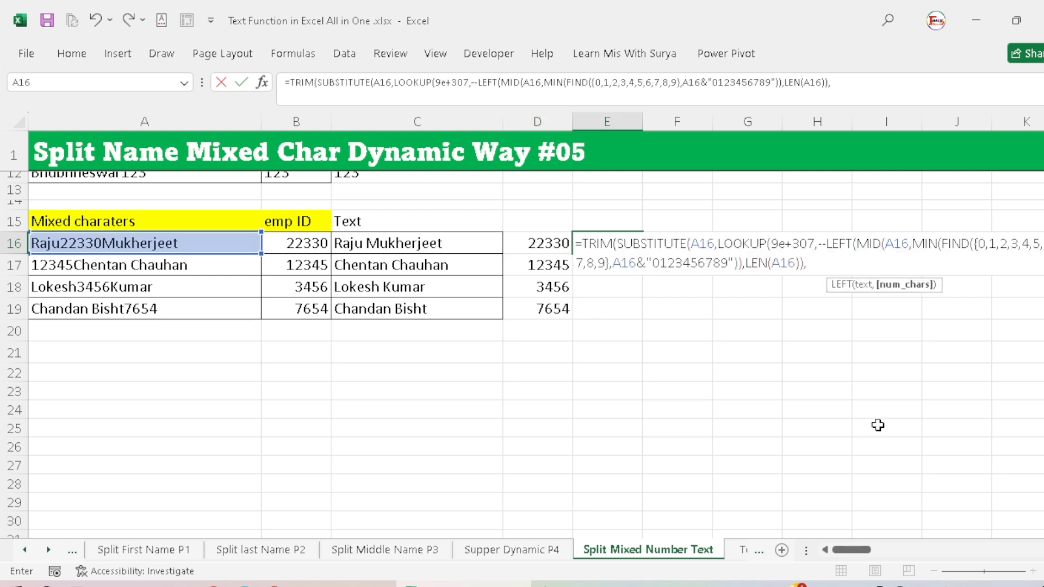
{"action": "type", "text": "row"}
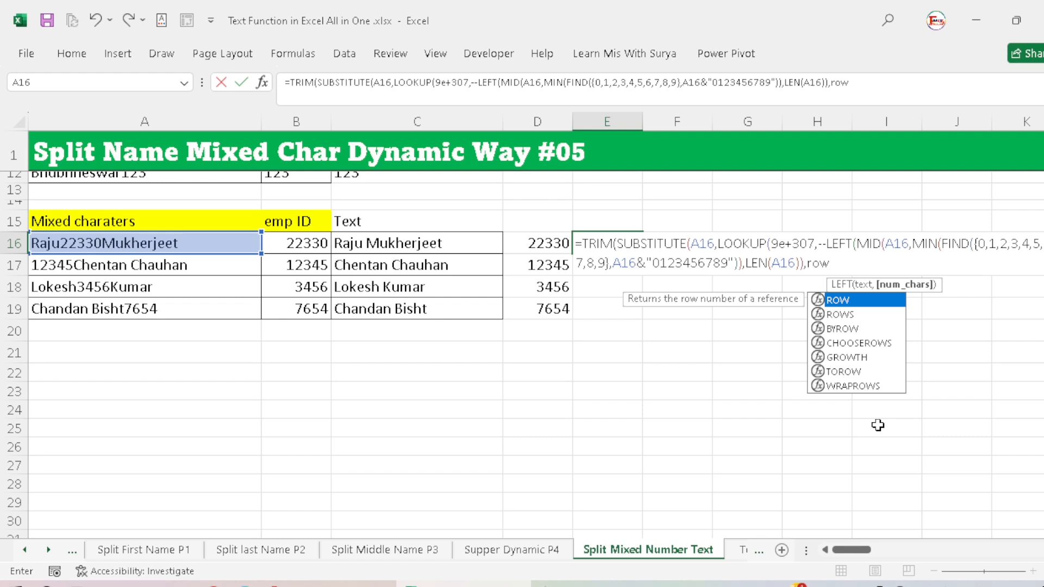
{"action": "type", "text": "("}
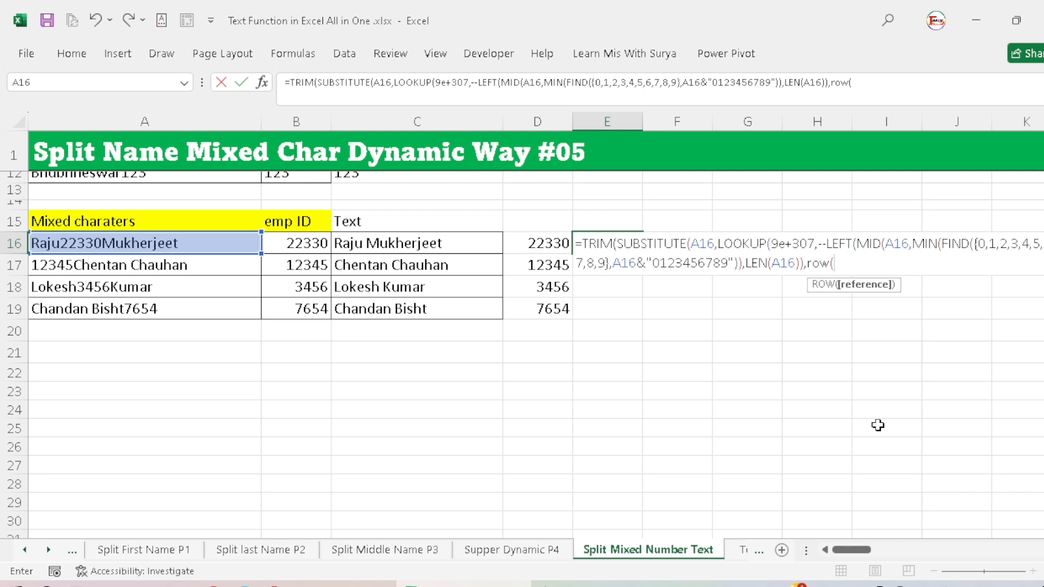
{"action": "type", "text": "$1:$999"}
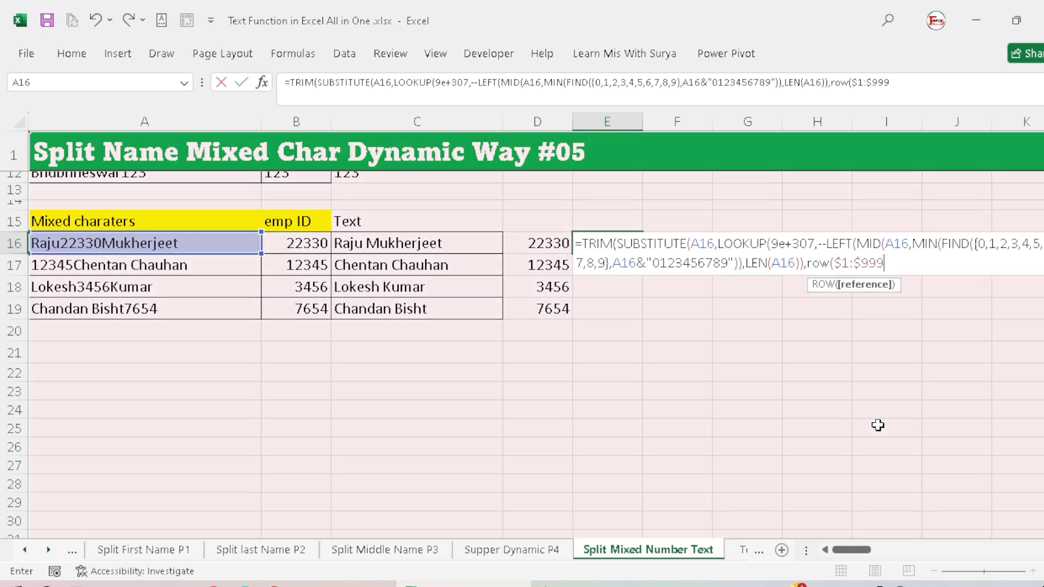
{"action": "type", "text": ")"}
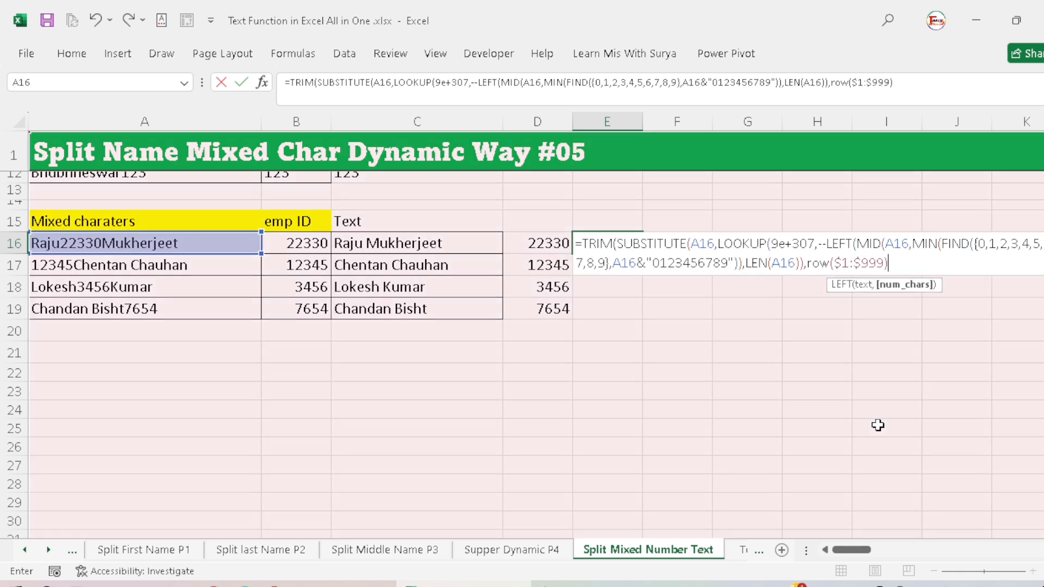
{"action": "type", "text": ")"}
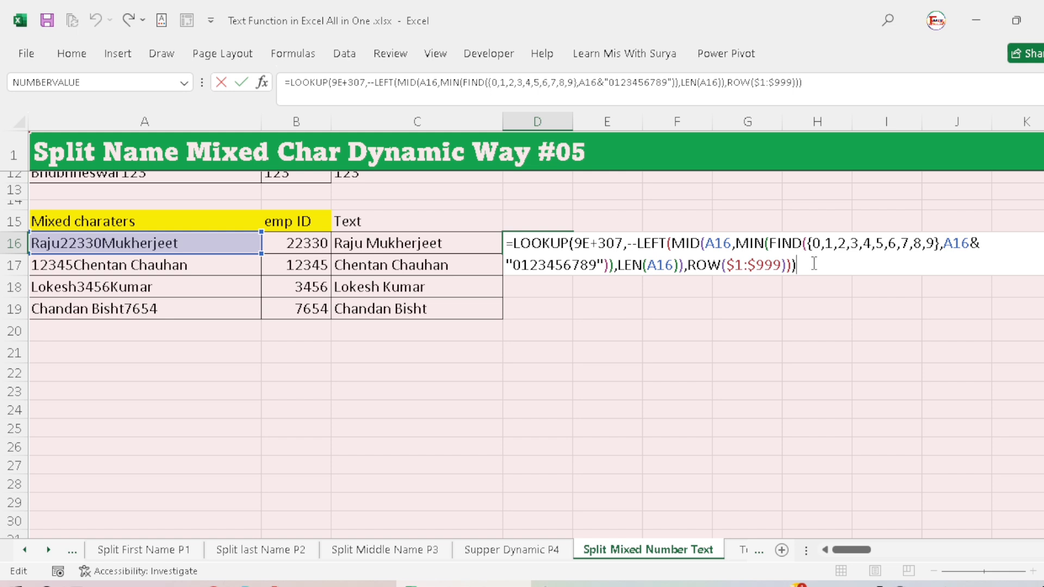
{"action": "key", "text": "Return"}
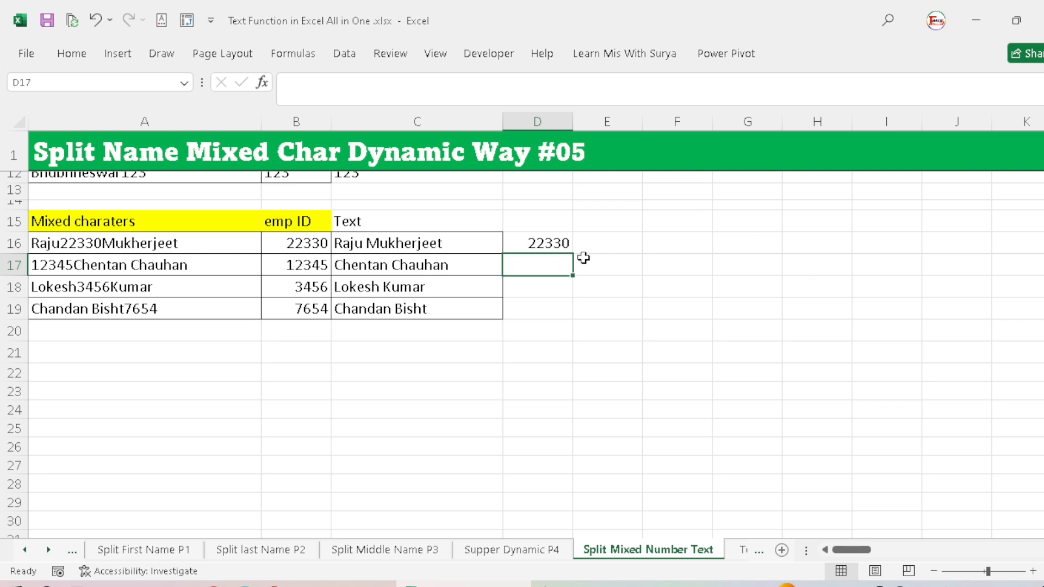
{"action": "left_click", "coordinate": [551, 244]}
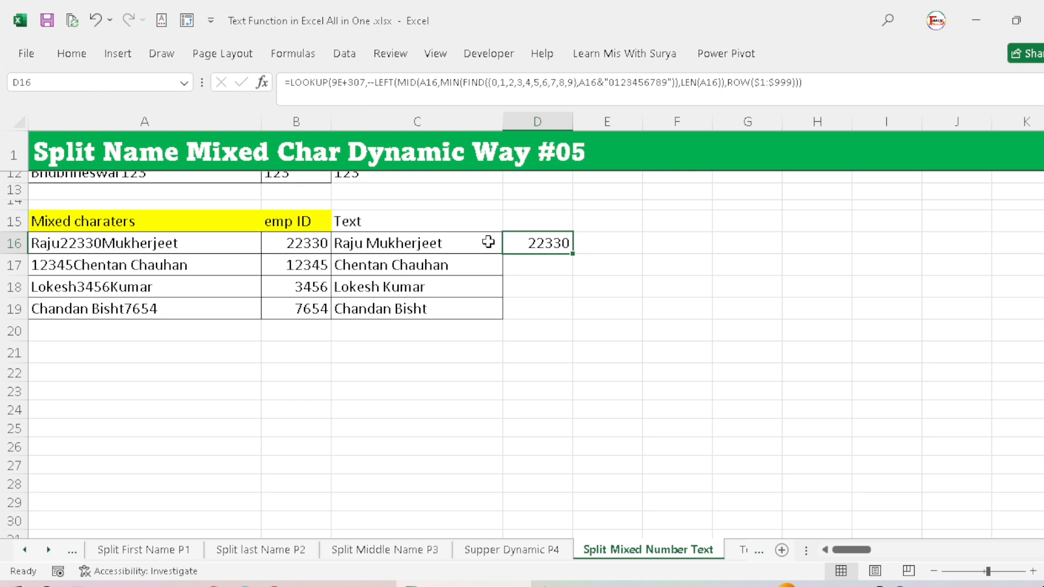
{"action": "scroll", "coordinate": [427, 220], "scroll_direction": "up", "scroll_amount": 3}
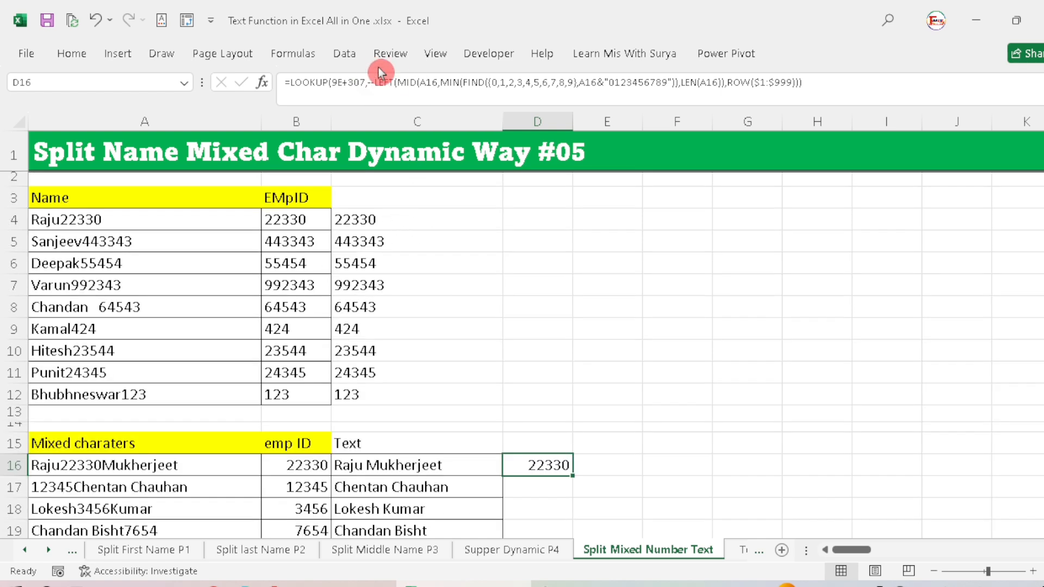
{"action": "left_click", "coordinate": [540, 488]}
{"action": "scroll", "coordinate": [540, 487], "scroll_direction": "down", "scroll_amount": 3}
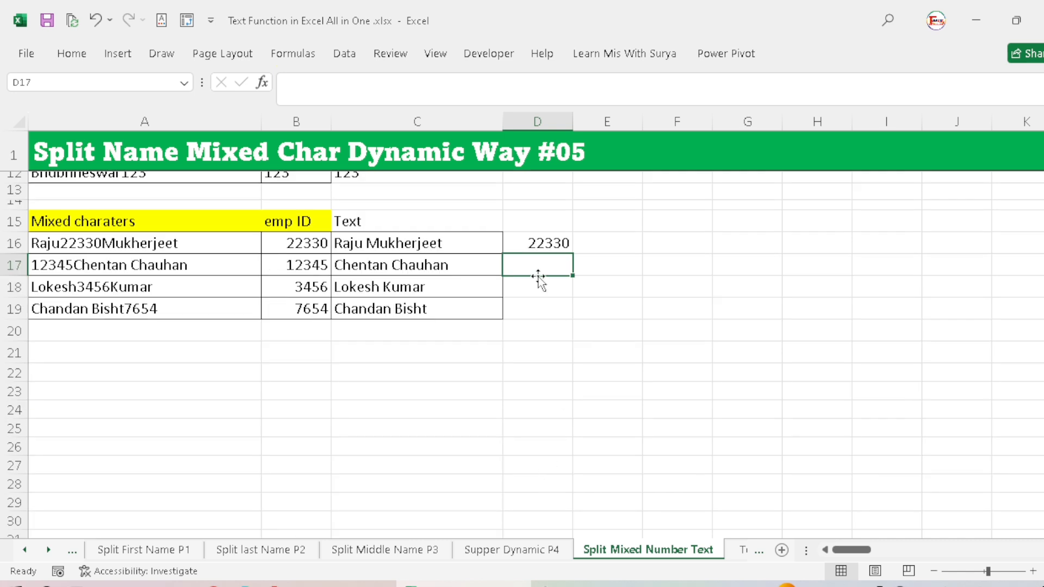
Step: Fill the LOOKUP formula from D16 down through D19 for the remaining mixed-character rows
{"action": "left_click", "coordinate": [554, 238]}
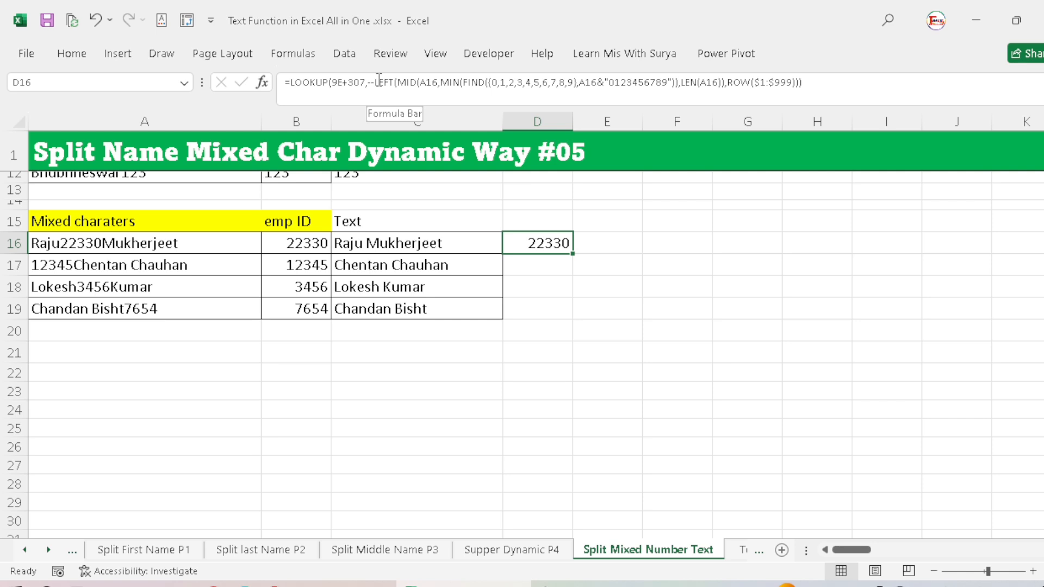
{"action": "left_click", "coordinate": [533, 289]}
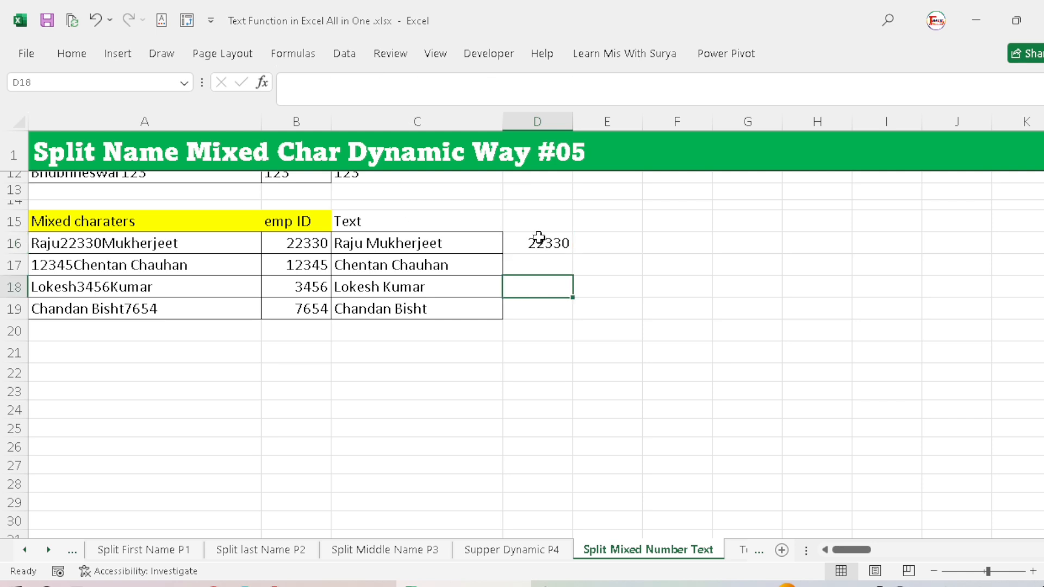
{"action": "left_click_drag", "start_coordinate": [539, 237], "coordinate": [552, 304]}
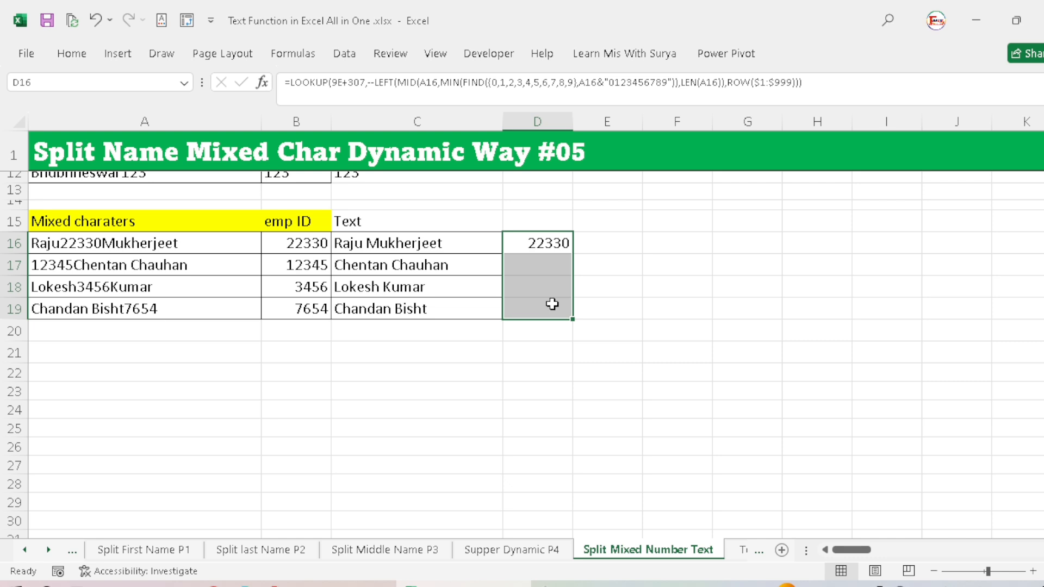
{"action": "key", "text": "ctrl+d"}
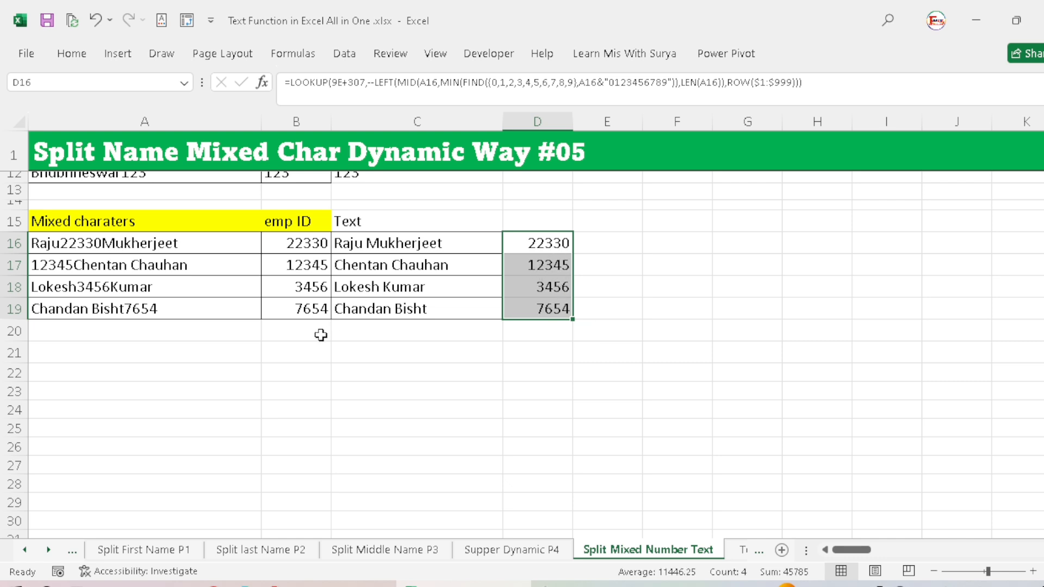
Step: Check the filled LOOKUP formulas in column D against the mixed text in column A
{"action": "left_click", "coordinate": [65, 261]}
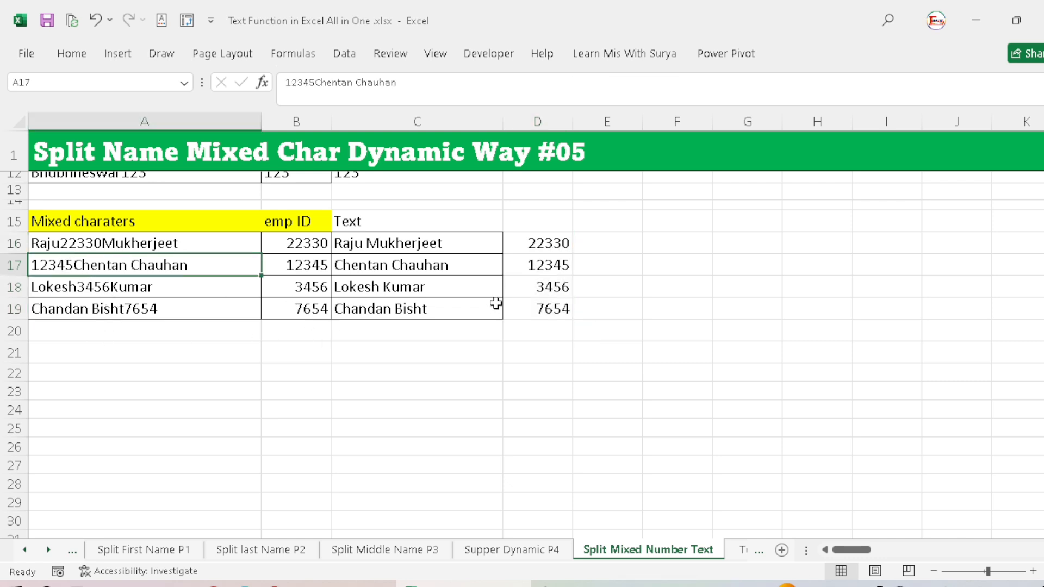
{"action": "left_click", "coordinate": [514, 283]}
{"action": "left_click", "coordinate": [535, 308]}
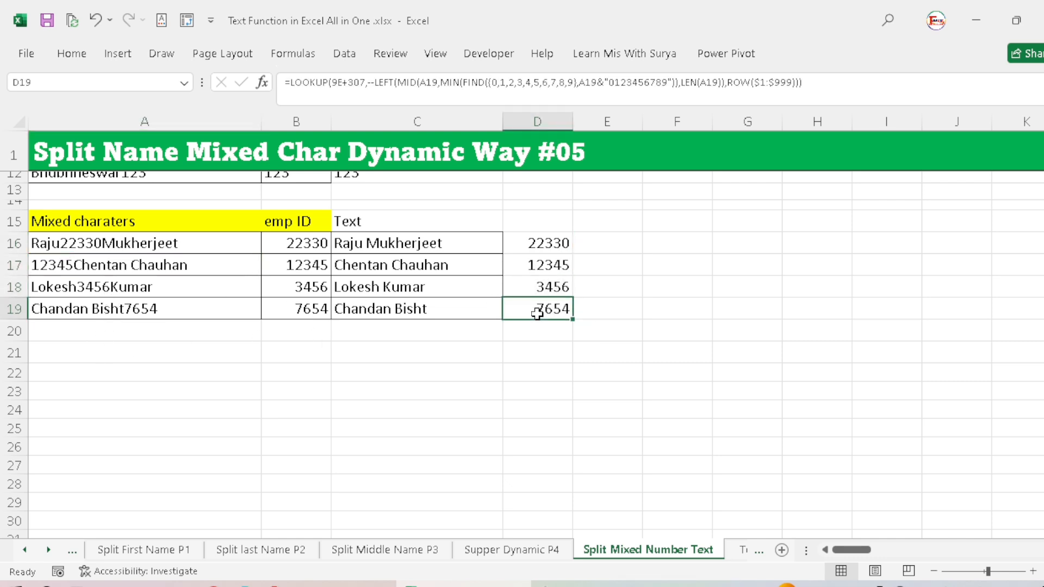
{"action": "left_click", "coordinate": [539, 243]}
{"action": "left_click", "coordinate": [537, 265]}
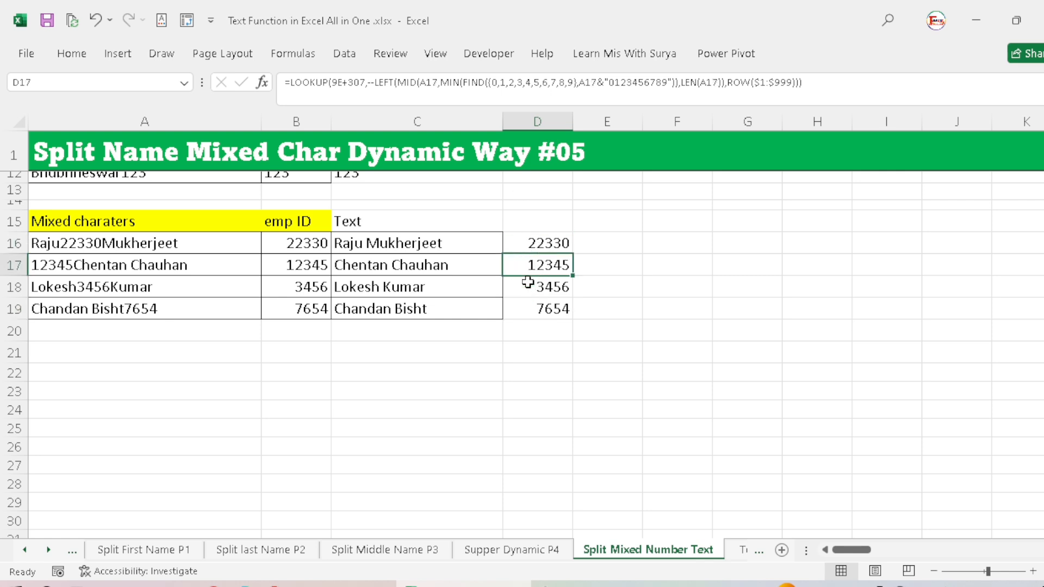
Step: Evaluate the LOOKUP formula in D17 stage by stage through to its final result, and close the evaluation
{"action": "left_click", "coordinate": [304, 52]}
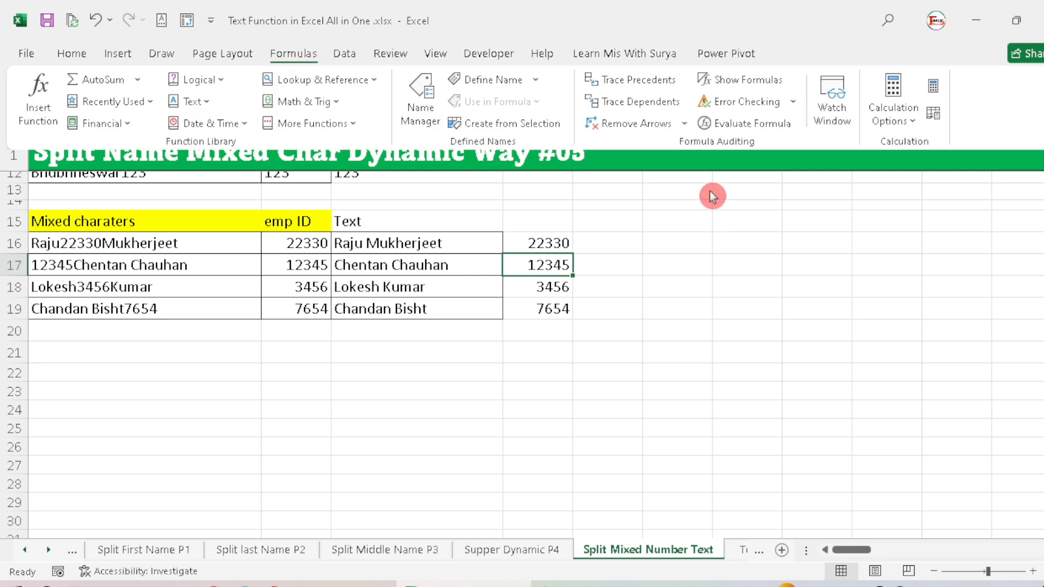
{"action": "left_click", "coordinate": [744, 124]}
{"action": "left_click", "coordinate": [485, 419]}
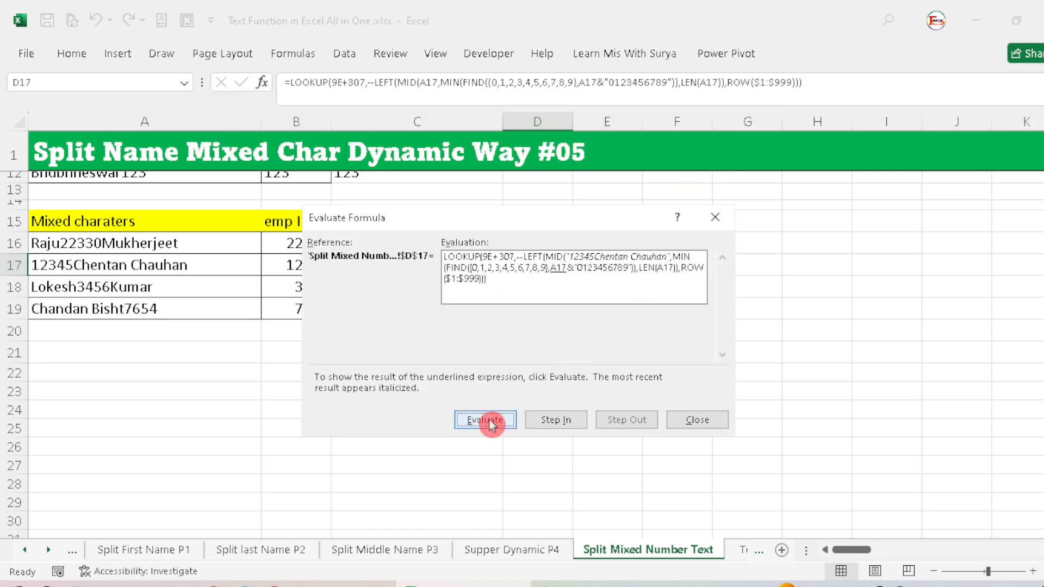
{"action": "left_click", "coordinate": [487, 421]}
{"action": "left_click", "coordinate": [486, 420]}
{"action": "left_click", "coordinate": [486, 420]}
{"action": "left_click", "coordinate": [485, 420]}
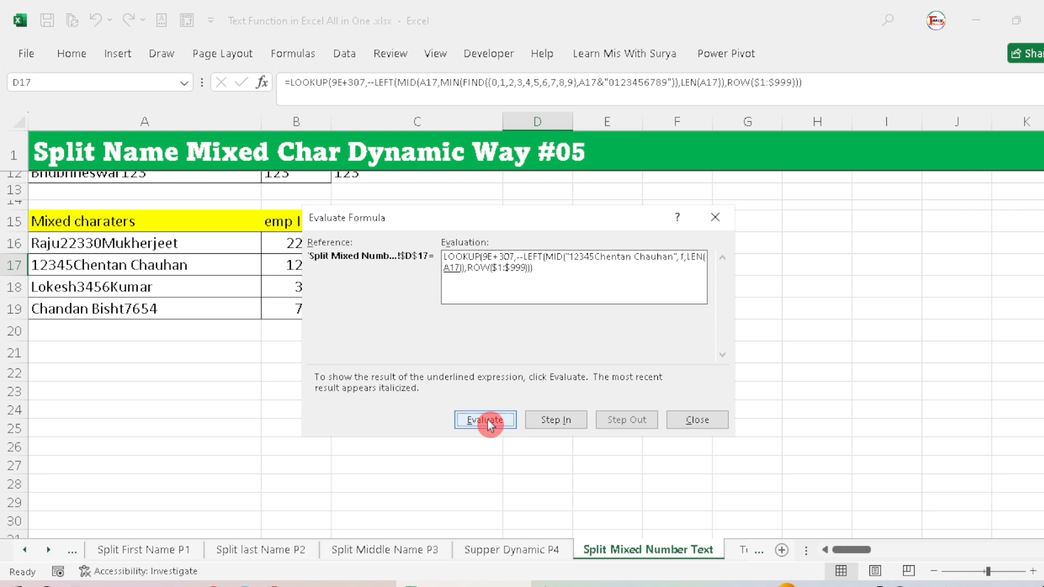
{"action": "left_click", "coordinate": [487, 420]}
{"action": "left_click", "coordinate": [486, 421]}
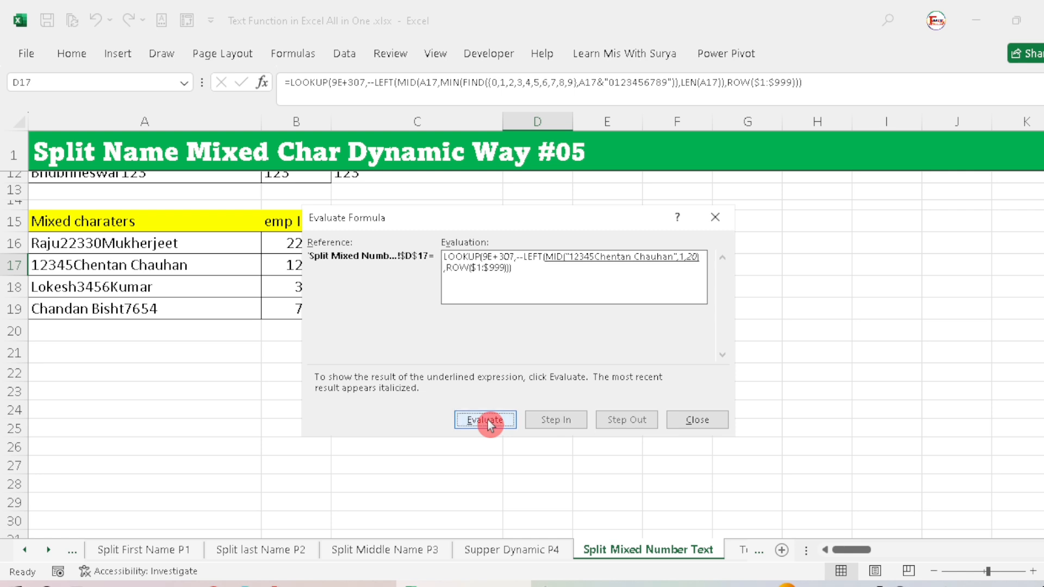
{"action": "left_click", "coordinate": [487, 419]}
{"action": "left_click", "coordinate": [488, 420]}
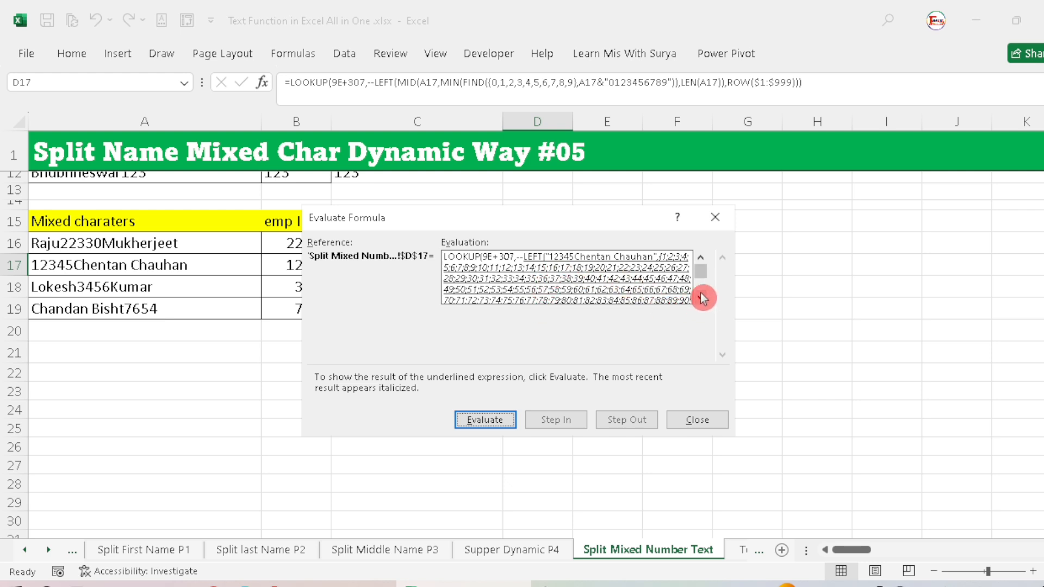
{"action": "left_click", "coordinate": [491, 419]}
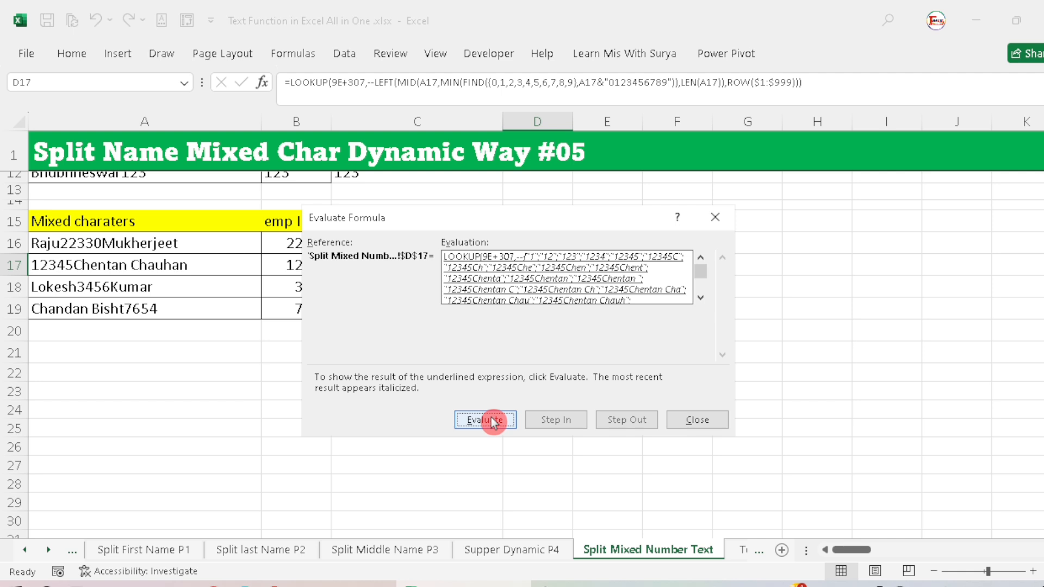
{"action": "left_click", "coordinate": [492, 420]}
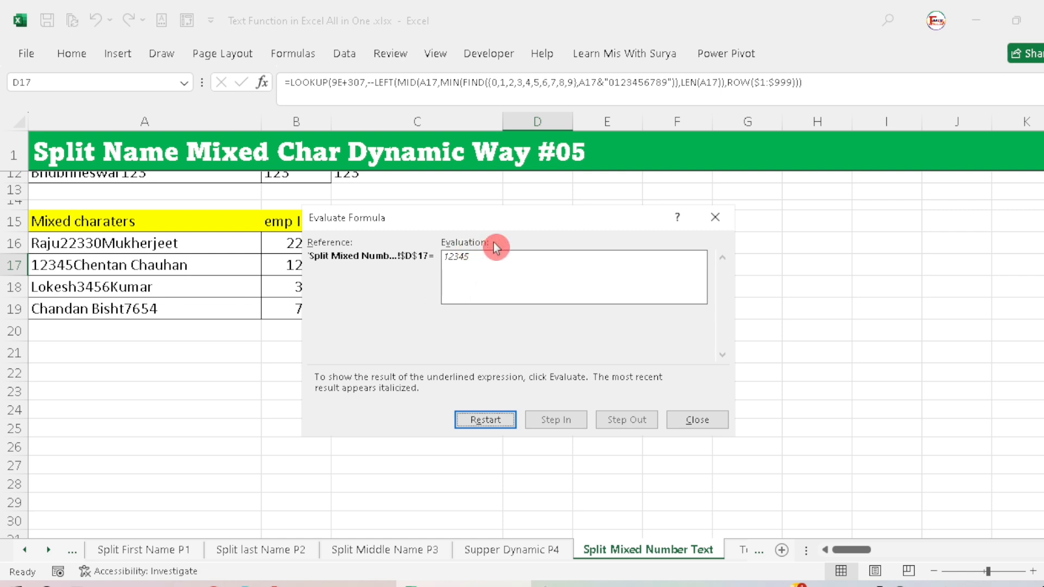
{"action": "left_click", "coordinate": [710, 421]}
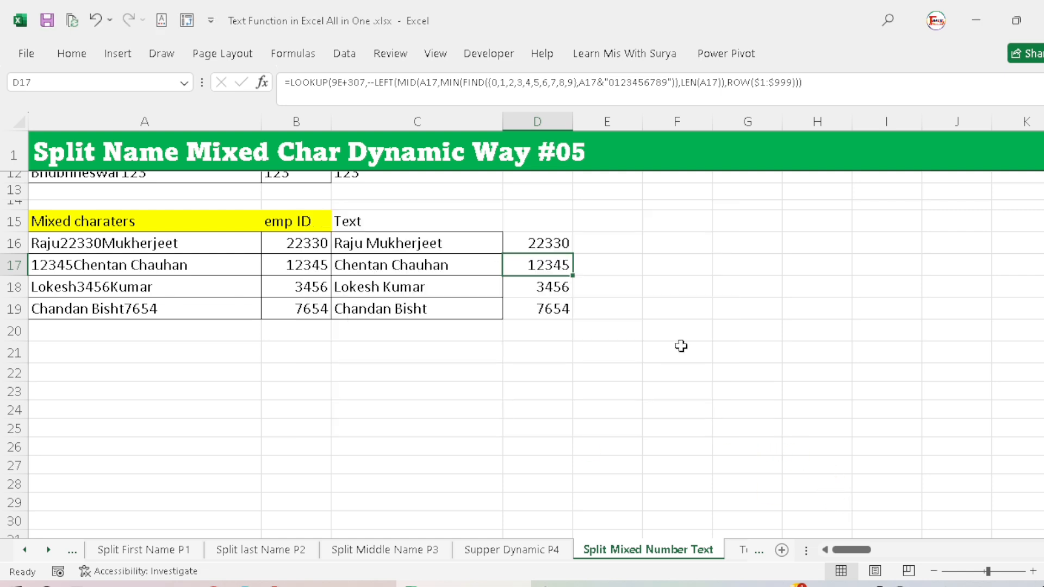
Step: Inspect the existing formula in C16 that extracts only the text from the mixed characters
{"action": "left_click", "coordinate": [377, 223]}
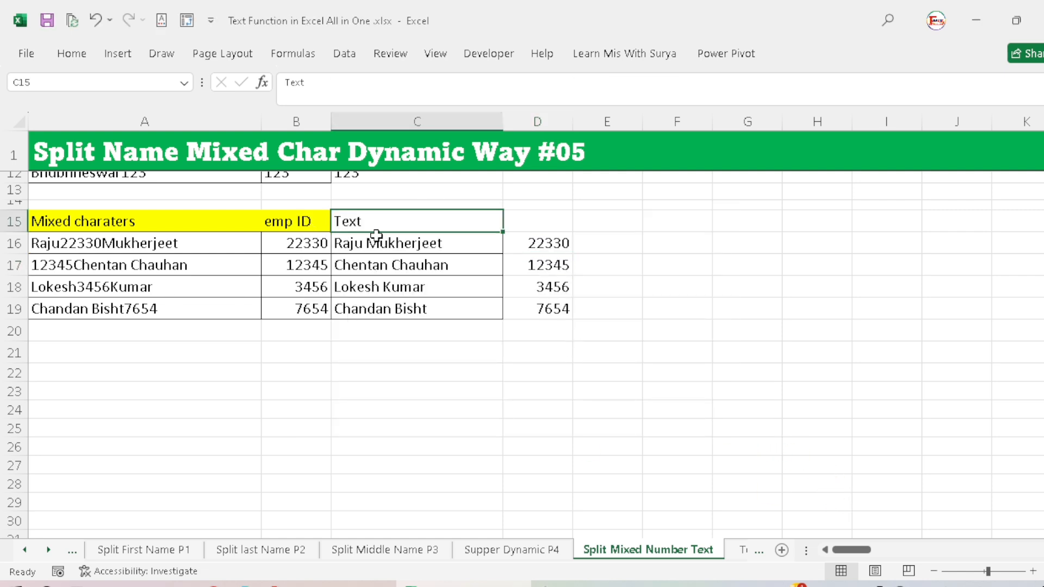
{"action": "left_click", "coordinate": [367, 240]}
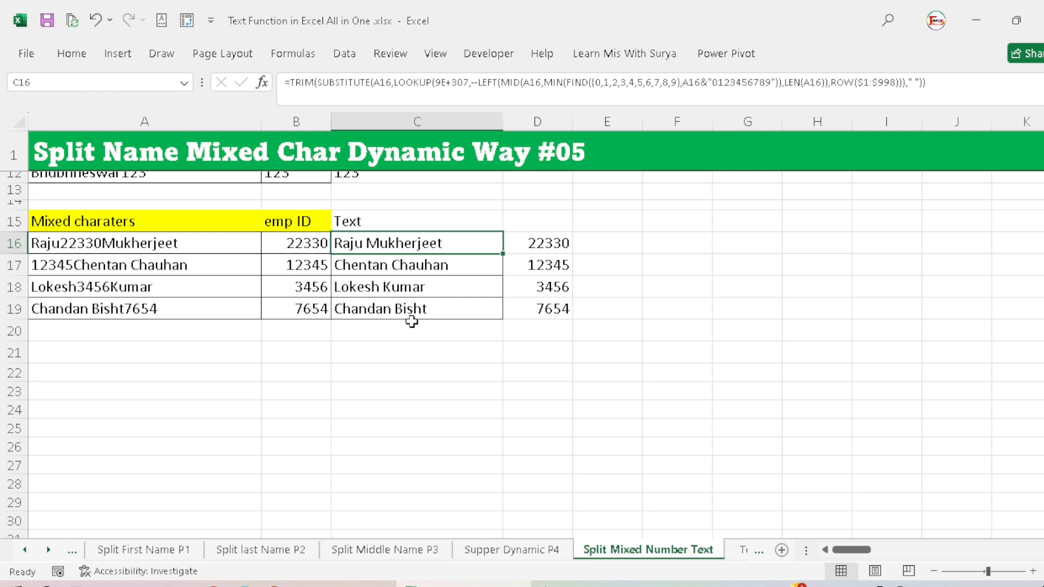
{"action": "left_click", "coordinate": [736, 374]}
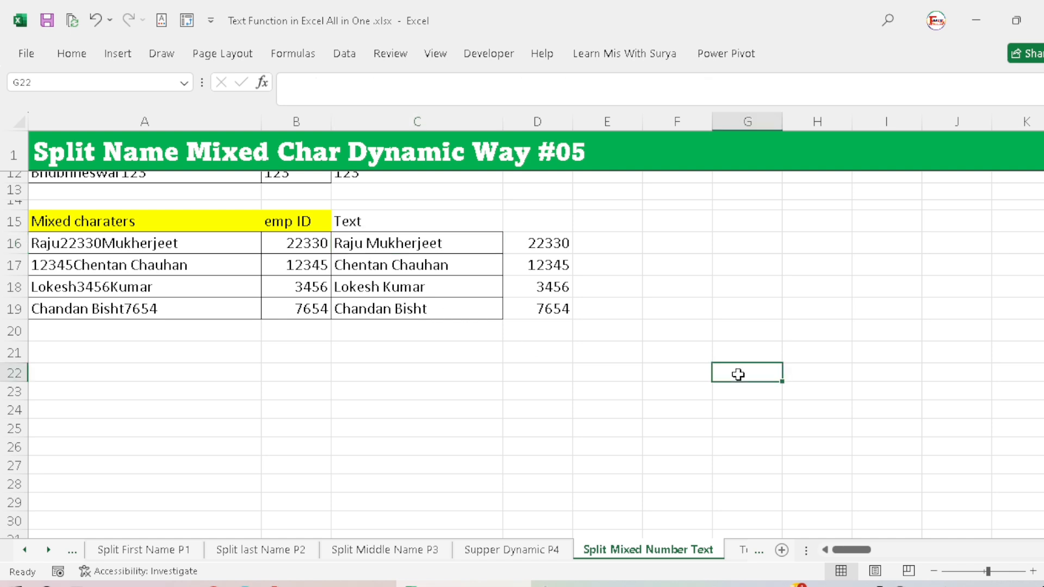
Step: Start a formula in E16 with TRIM wrapping SUBSTITUTE, using A16 as SUBSTITUTE's text argument
{"action": "left_click", "coordinate": [603, 242]}
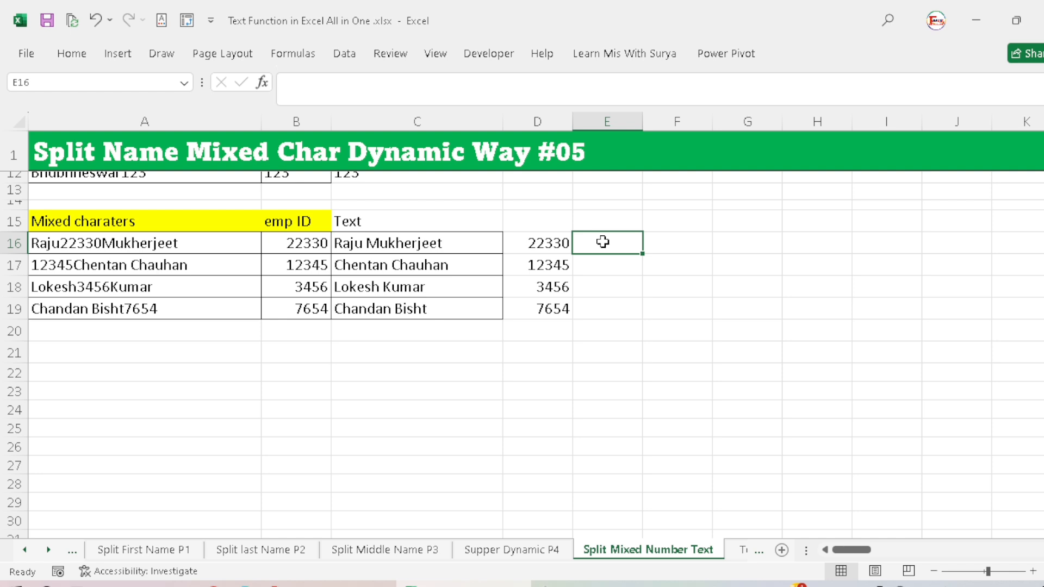
{"action": "type", "text": "="}
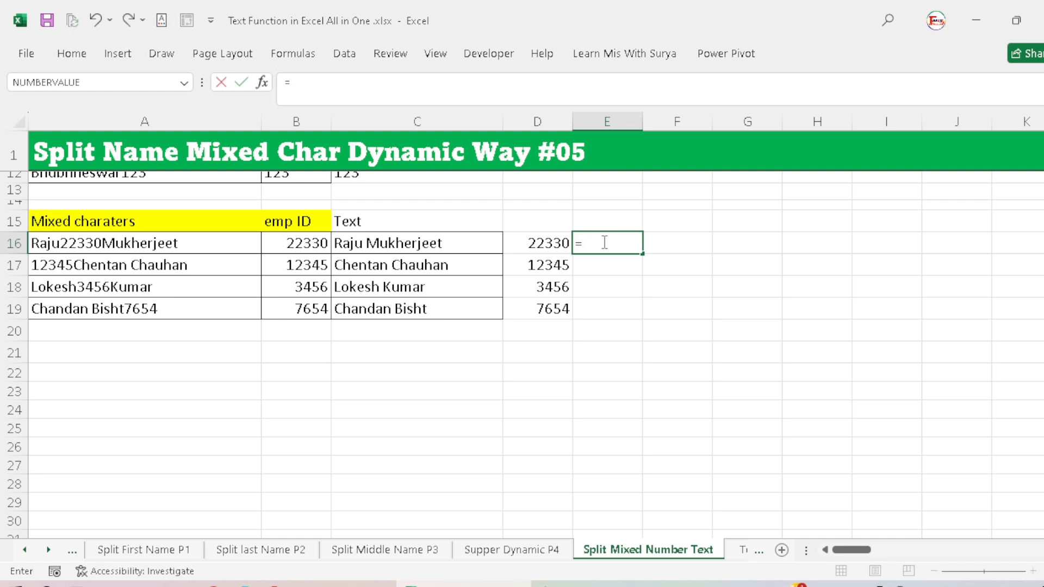
{"action": "type", "text": "TRIM("}
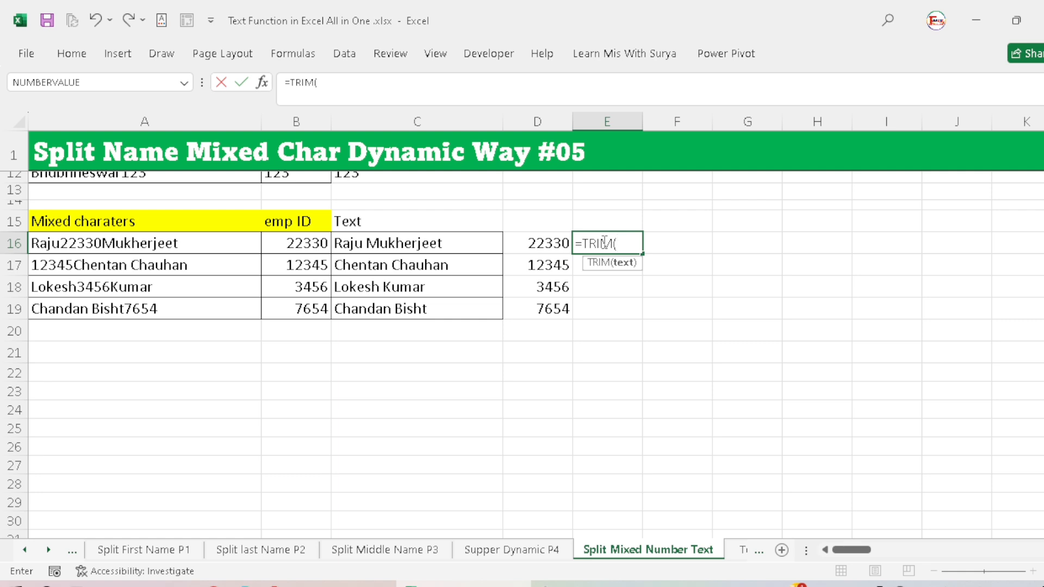
{"action": "type", "text": "subs"}
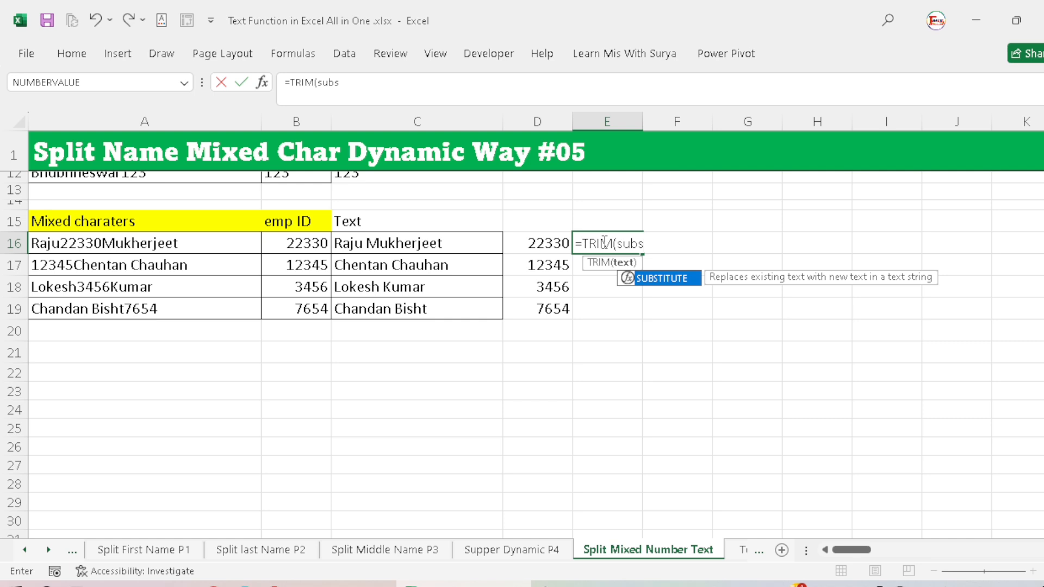
{"action": "key", "text": "Tab"}
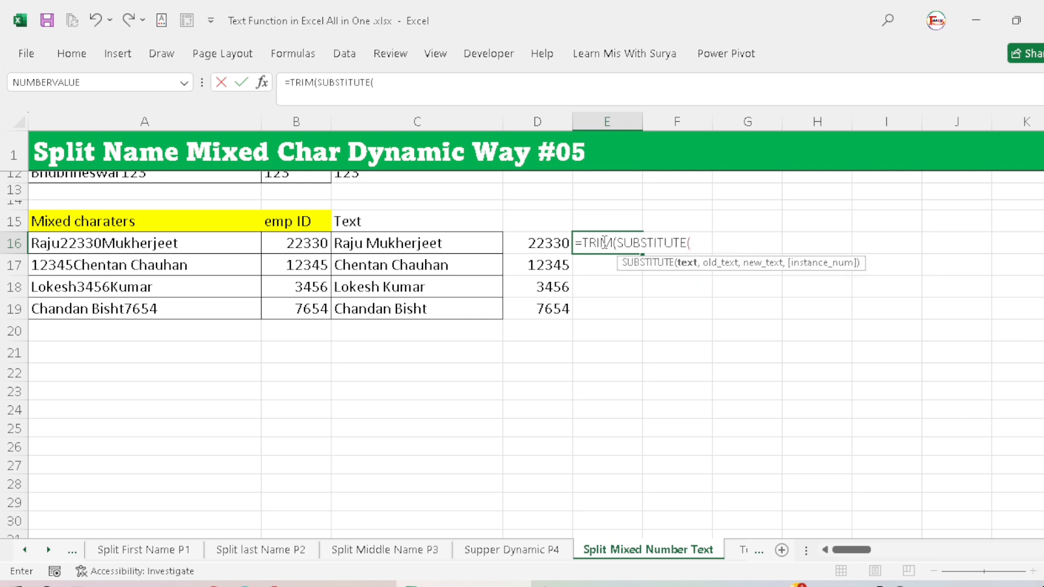
{"action": "left_click", "coordinate": [169, 247]}
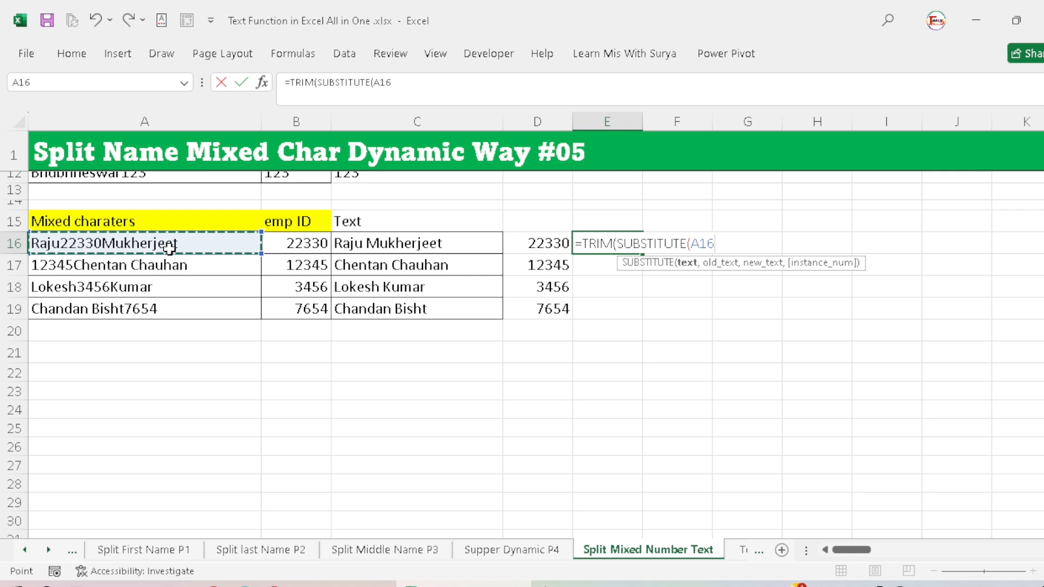
{"action": "type", "text": ","}
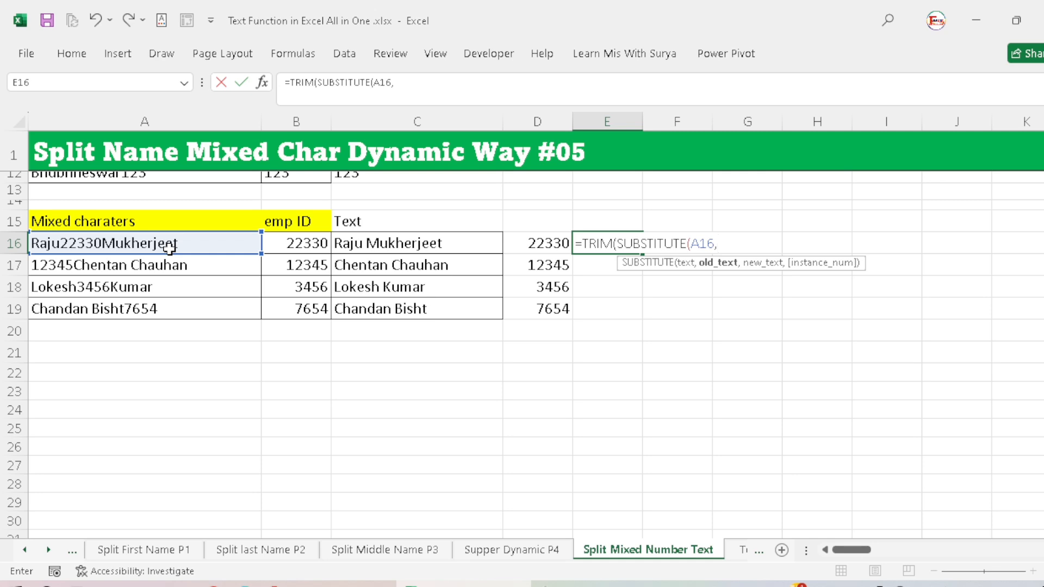
Step: Nest LOOKUP as SUBSTITUTE's old text in the E16 formula, with 9e+307 as its lookup value
{"action": "type", "text": "loo"}
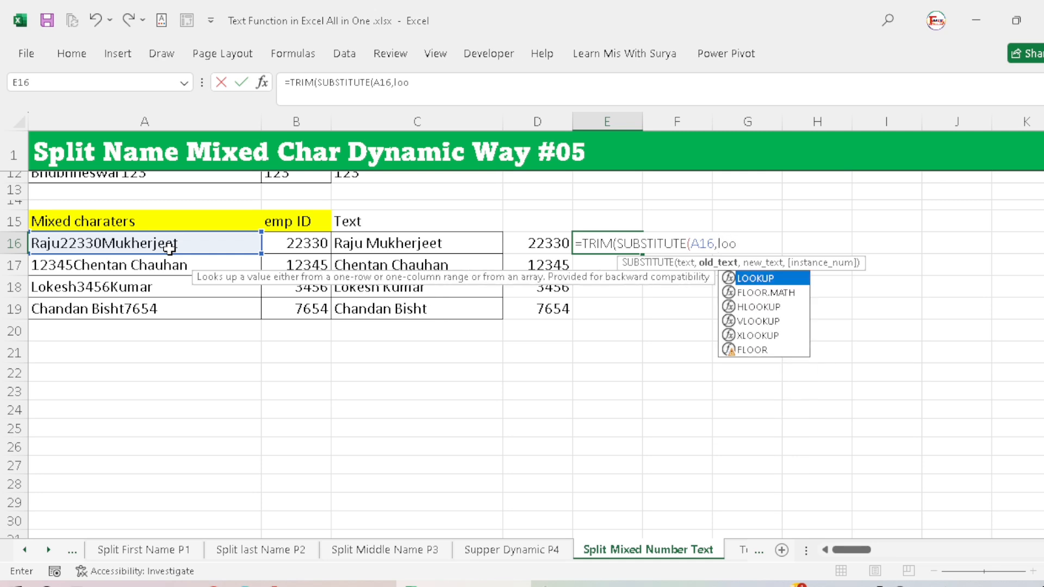
{"action": "key", "text": "Tab"}
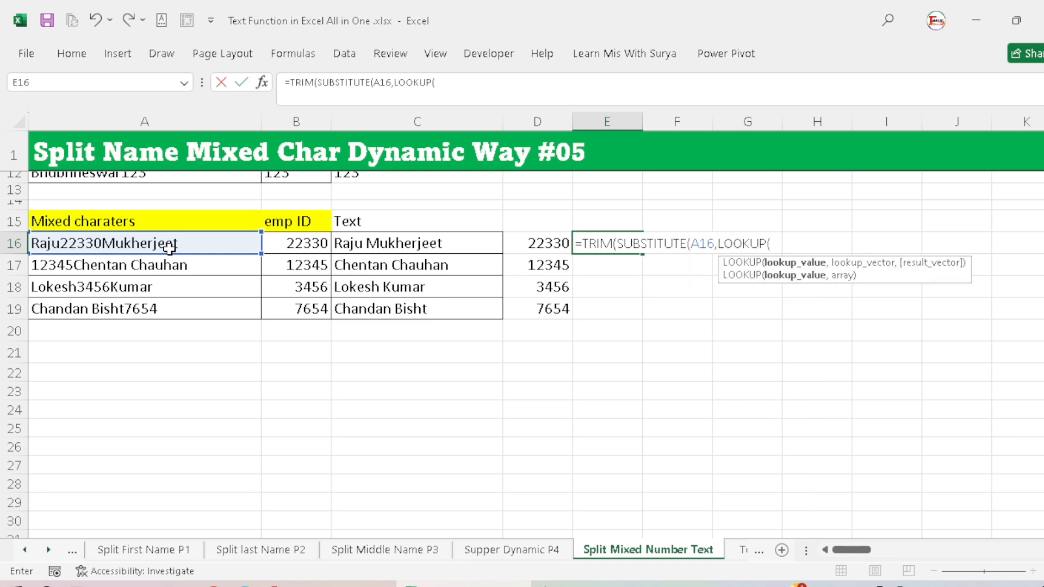
{"action": "type", "text": "9e"}
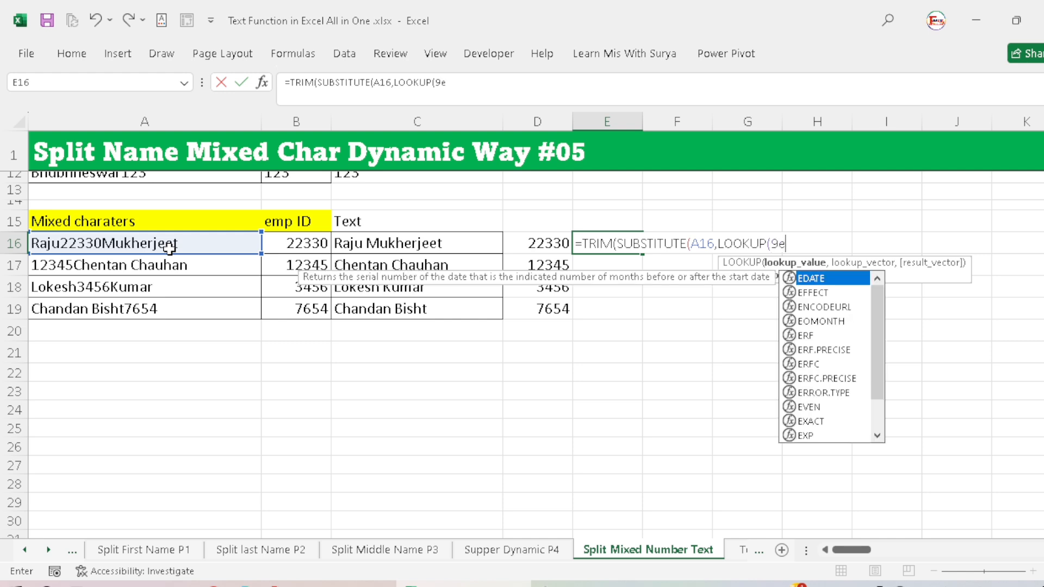
{"action": "type", "text": "+307"}
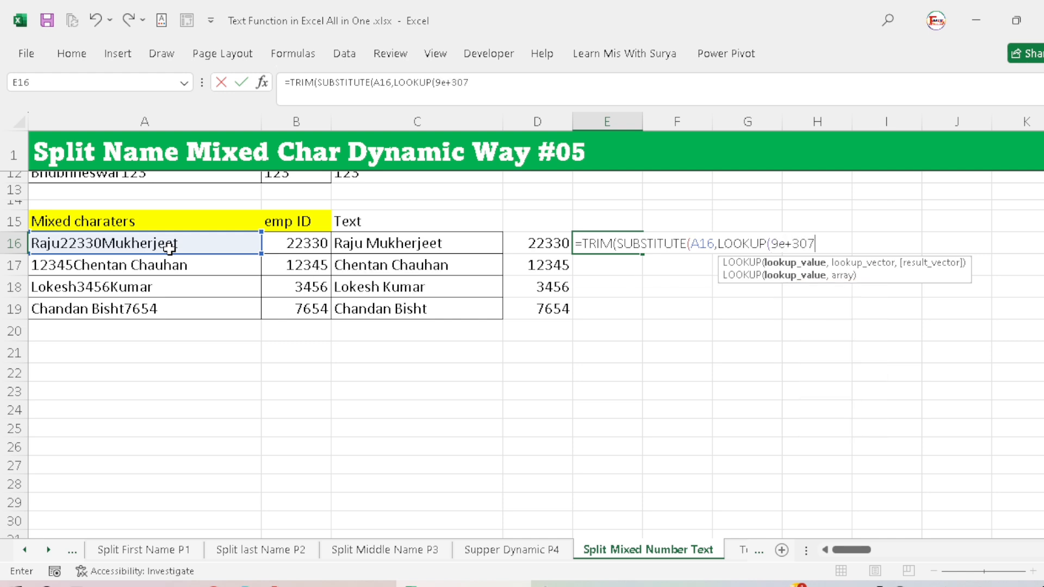
{"action": "type", "text": ","}
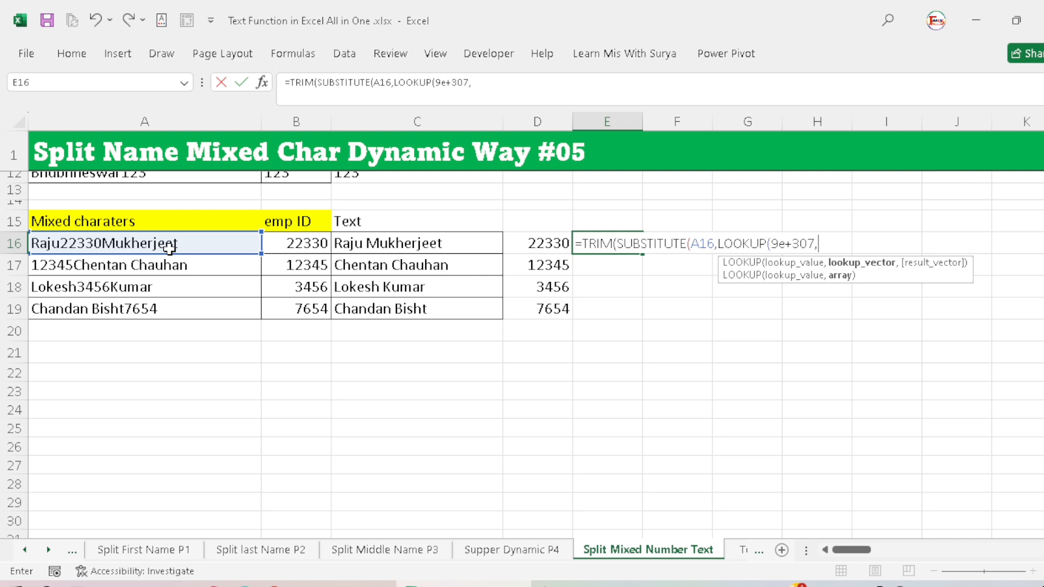
Step: Add --LEFT with a nested MID as LOOKUP's vector, using A16 as MID's text
{"action": "type", "text": "--left"}
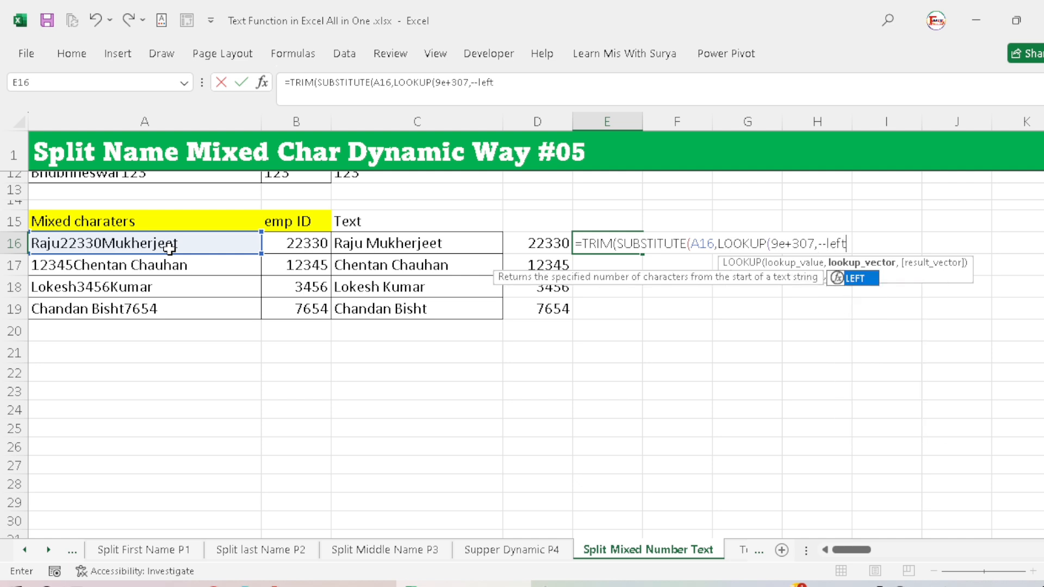
{"action": "key", "text": "Tab"}
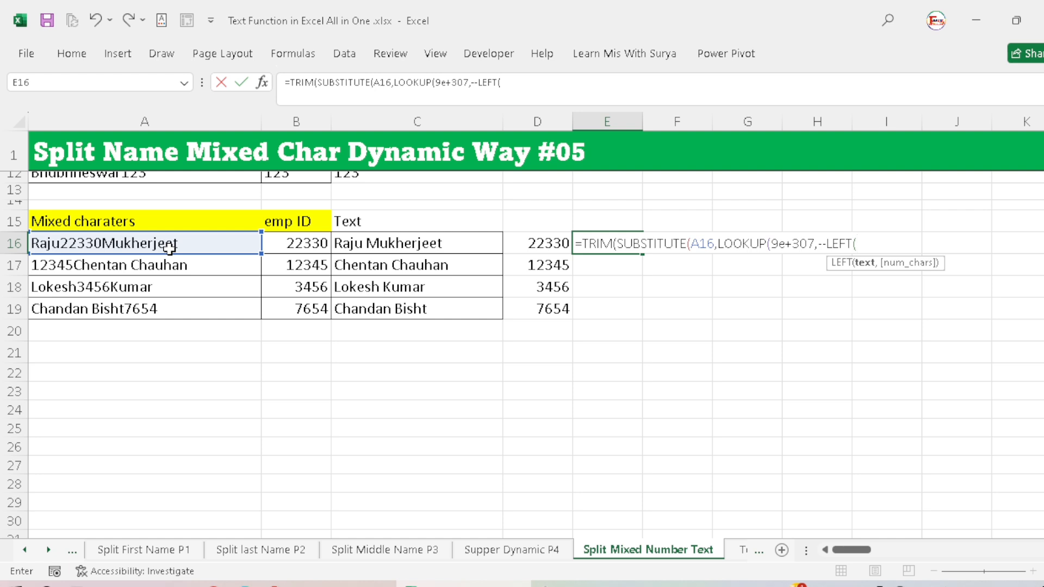
{"action": "type", "text": "mid"}
{"action": "key", "text": "Tab"}
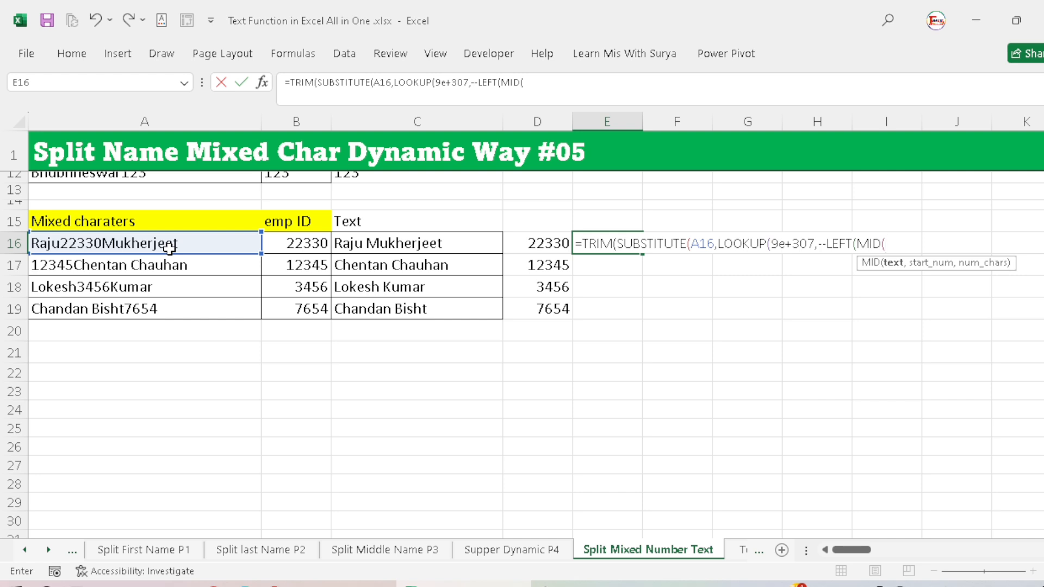
{"action": "left_click", "coordinate": [173, 241]}
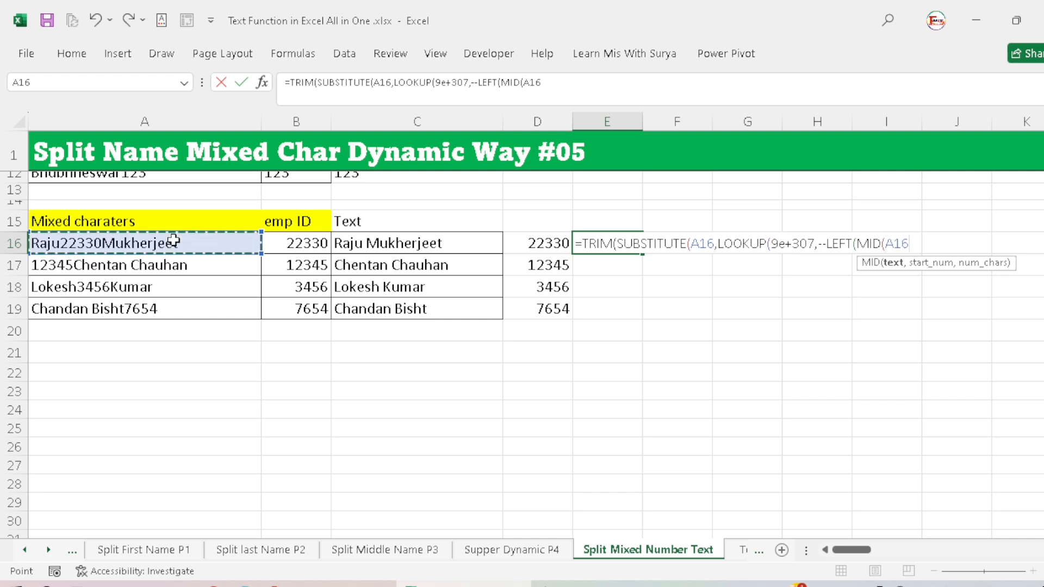
{"action": "type", "text": ","}
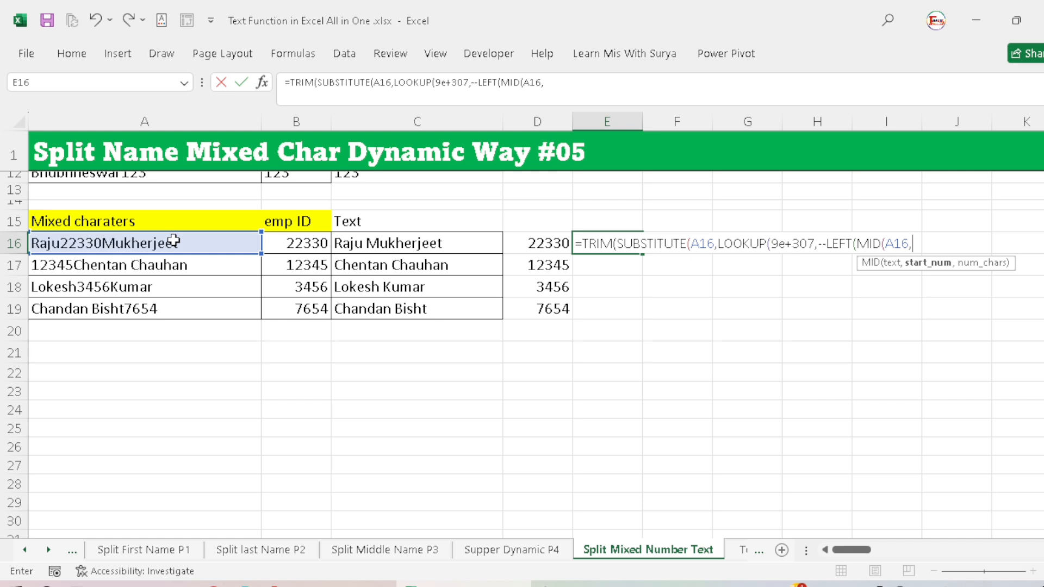
Step: Nest MIN and FIND as MID's start number in the E16 formula
{"action": "type", "text": ","}
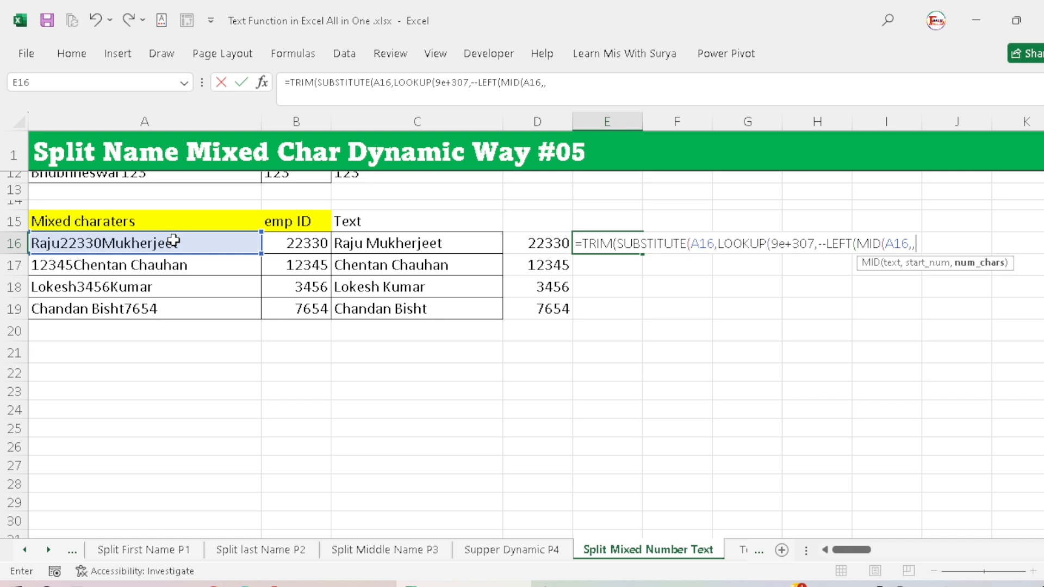
{"action": "key", "text": "BackSpace"}
{"action": "type", "text": "min"}
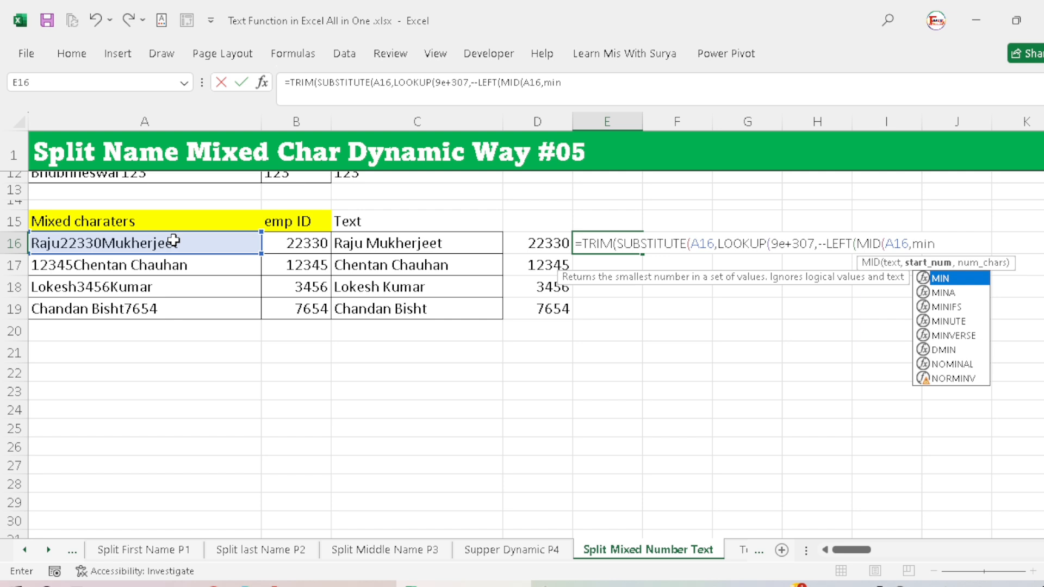
{"action": "key", "text": "Tab"}
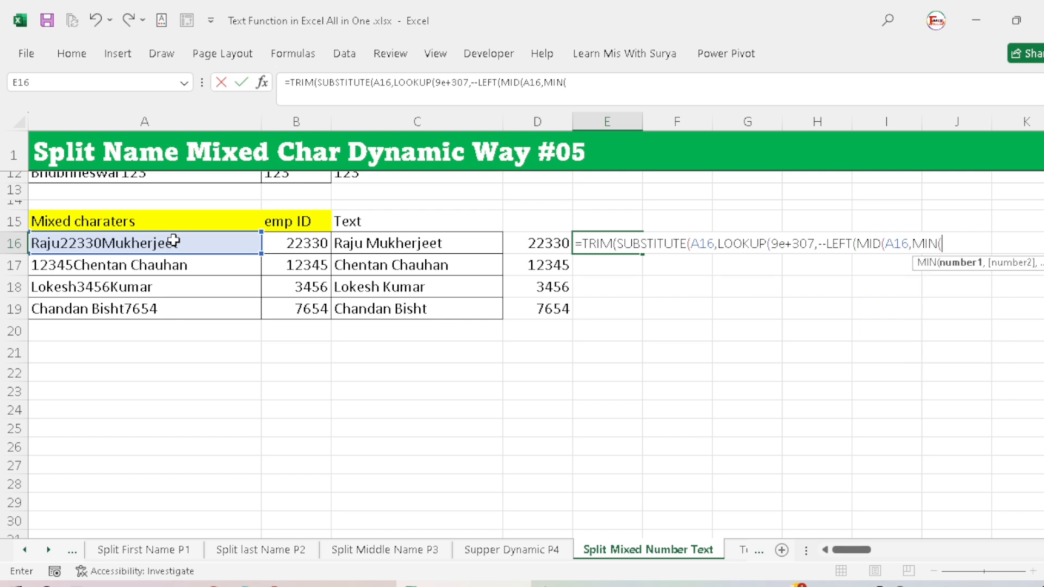
{"action": "type", "text": "find"}
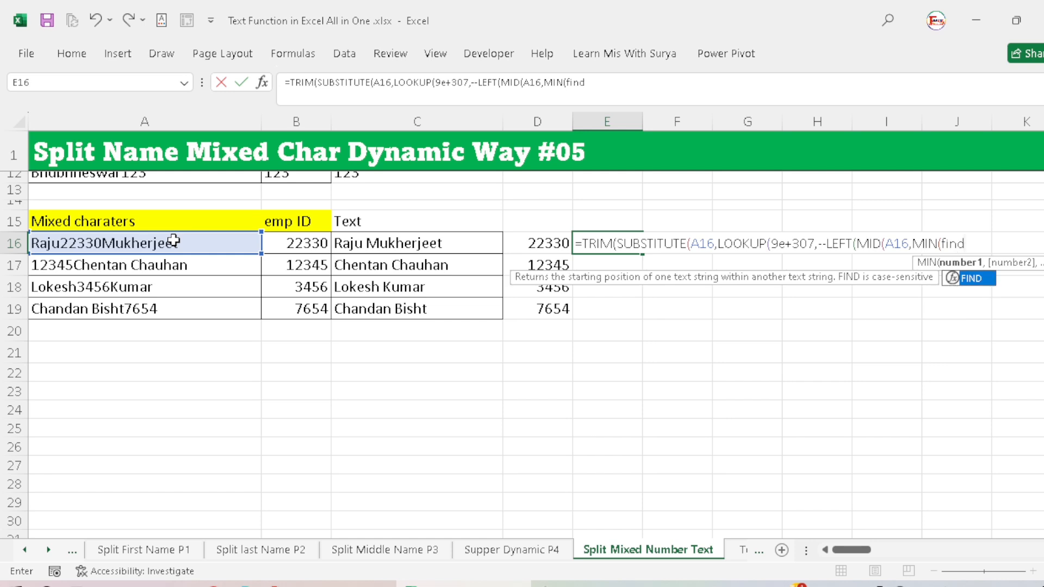
{"action": "key", "text": "Tab"}
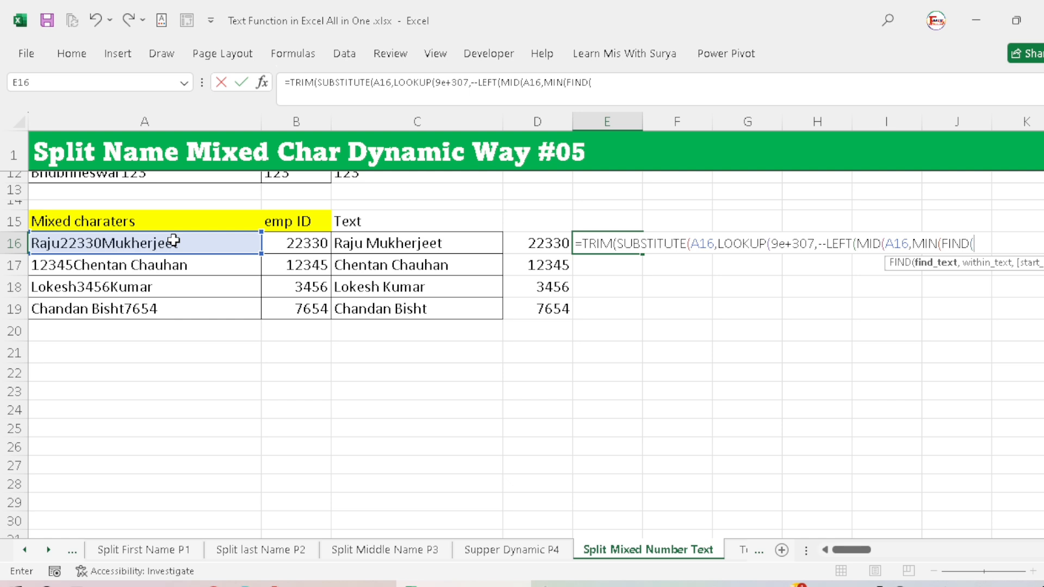
Step: Enter the digit array {0,1,2,3,4,5,6,7,8,9} as FIND's find text in the E16 formula
{"action": "type", "text": "{0,1,2,3,0"}
{"action": "key", "text": "BackSpace"}
{"action": "type", "text": "4,5,"}
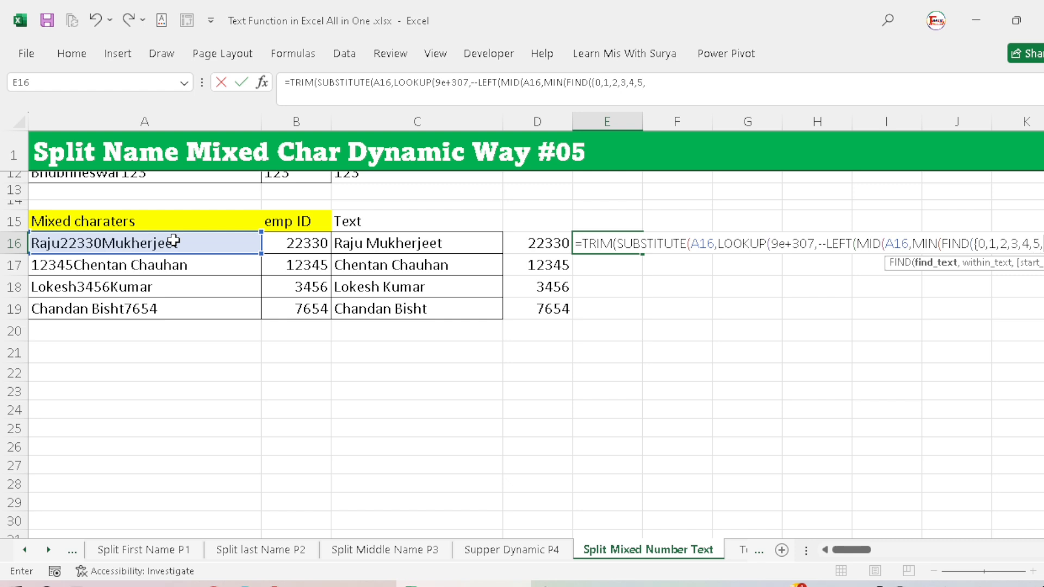
{"action": "type", "text": "6,7,8,9"}
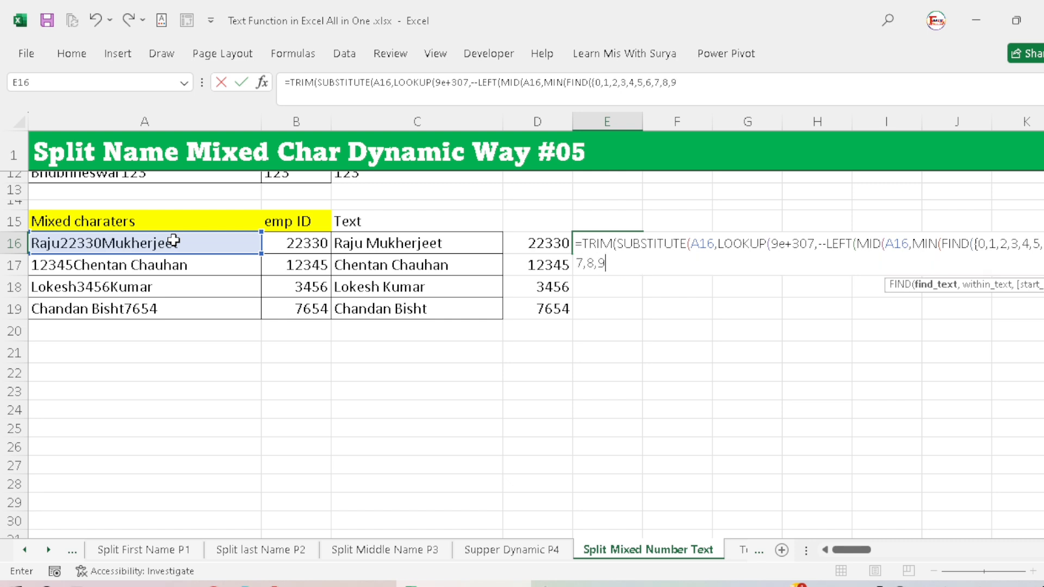
{"action": "type", "text": "},"}
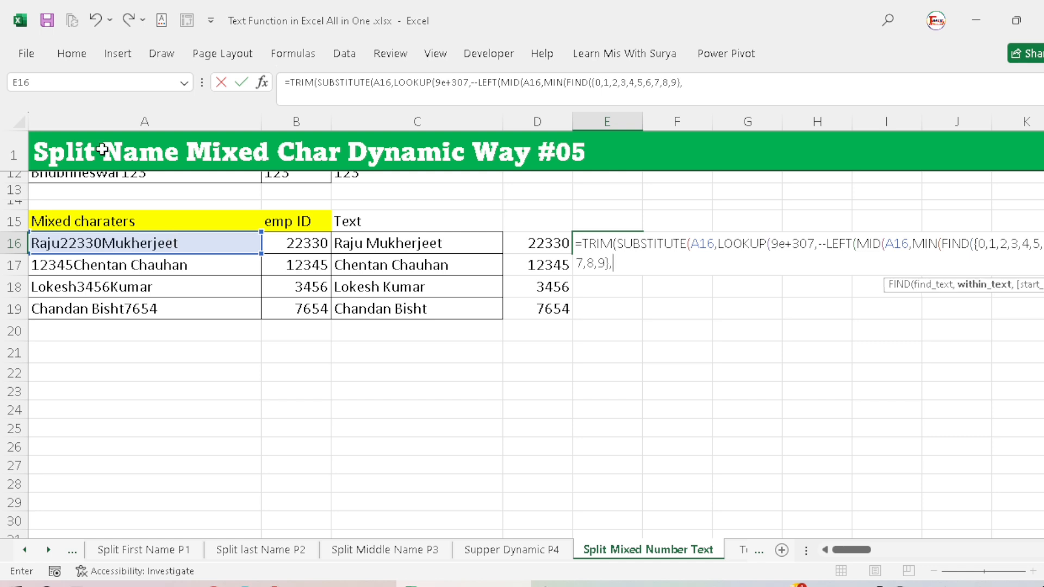
{"action": "left_click", "coordinate": [111, 241]}
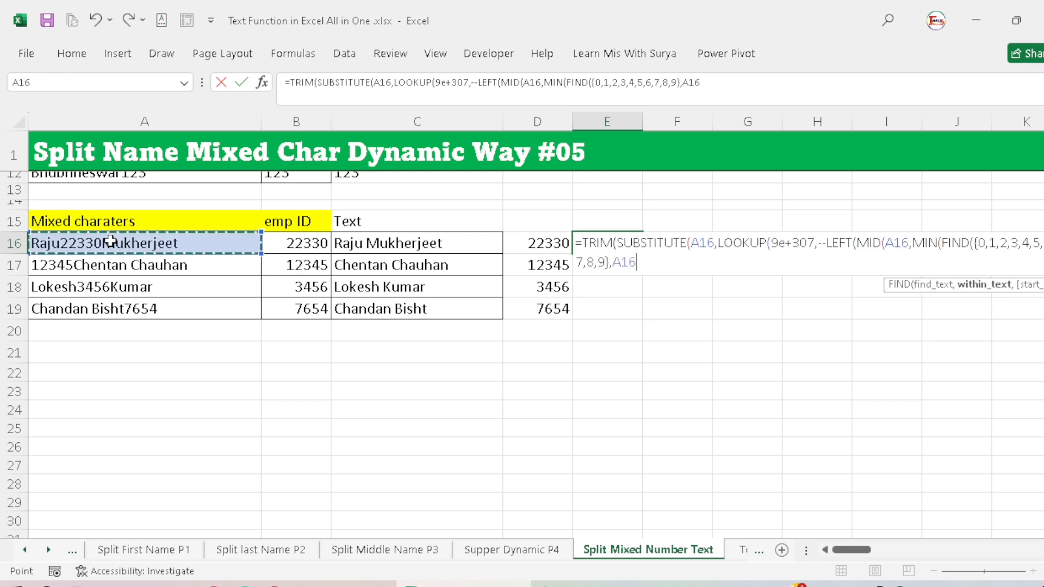
{"action": "type", "text": "&"}
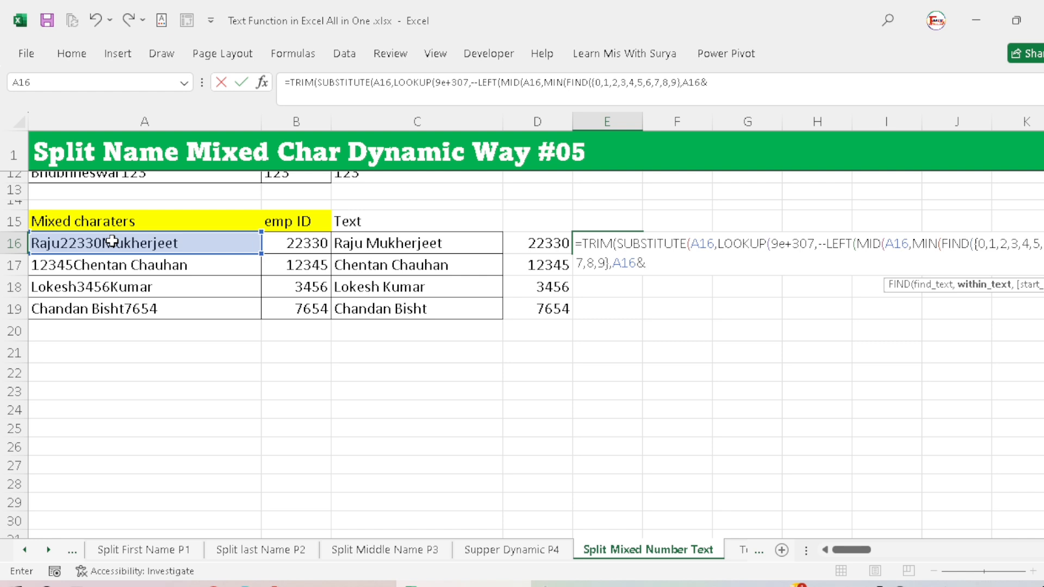
{"action": "type", "text": "\"012345678"}
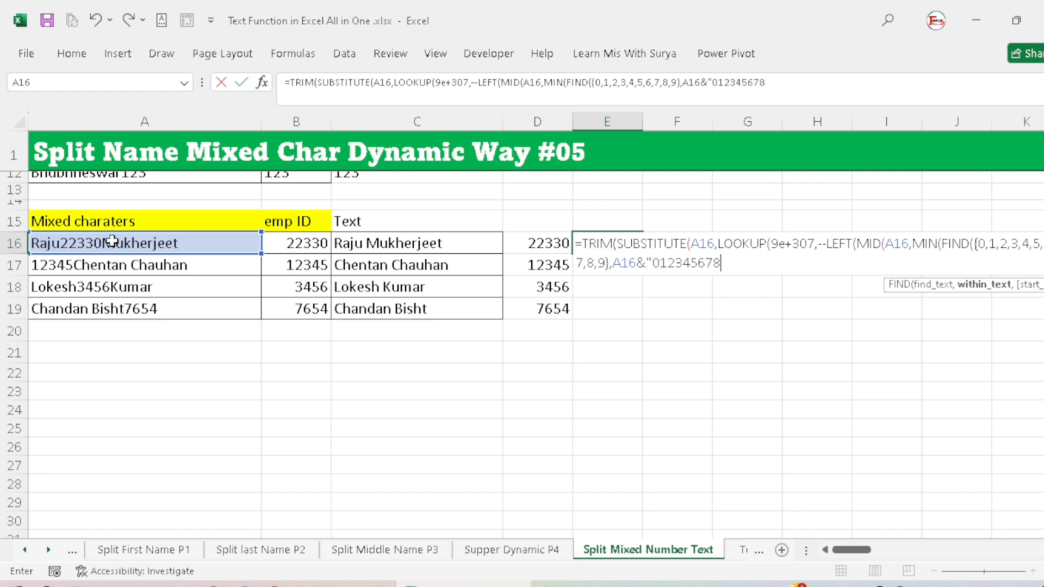
{"action": "type", "text": "9\""}
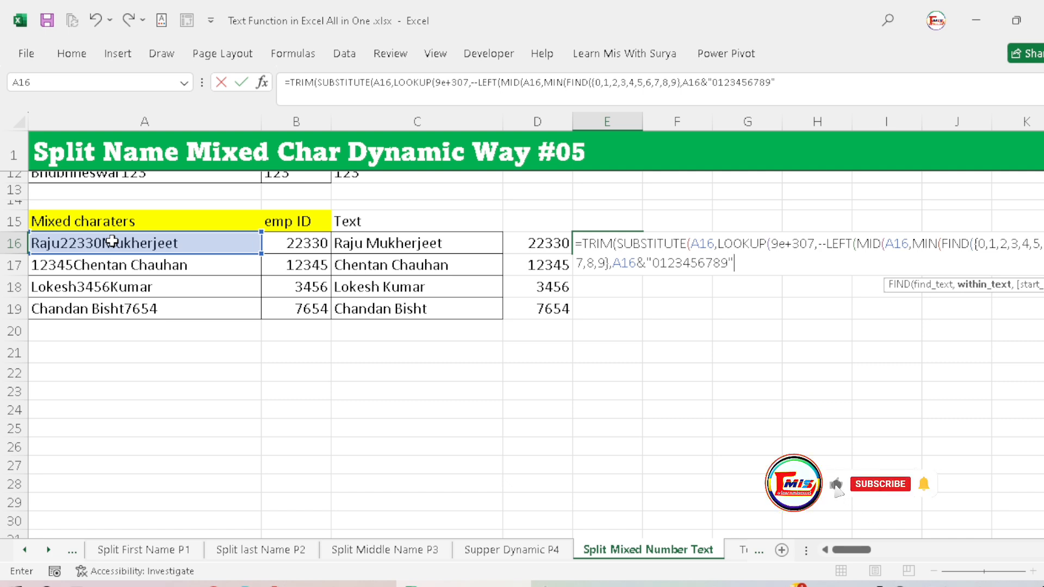
{"action": "type", "text": "))"}
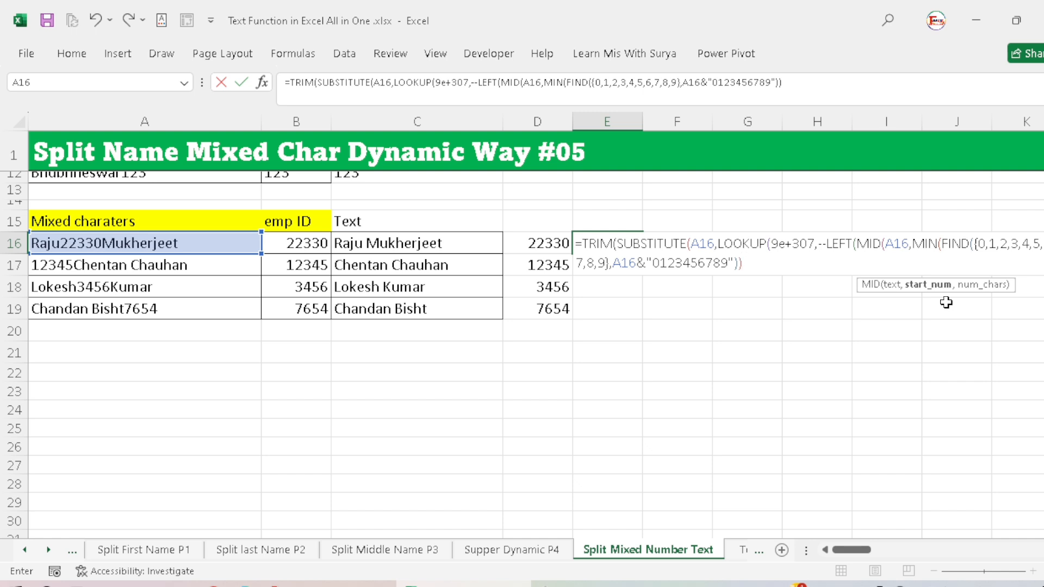
Step: Use LEN(A16) as MID's number of characters and close the MID function
{"action": "type", "text": ",LEN("}
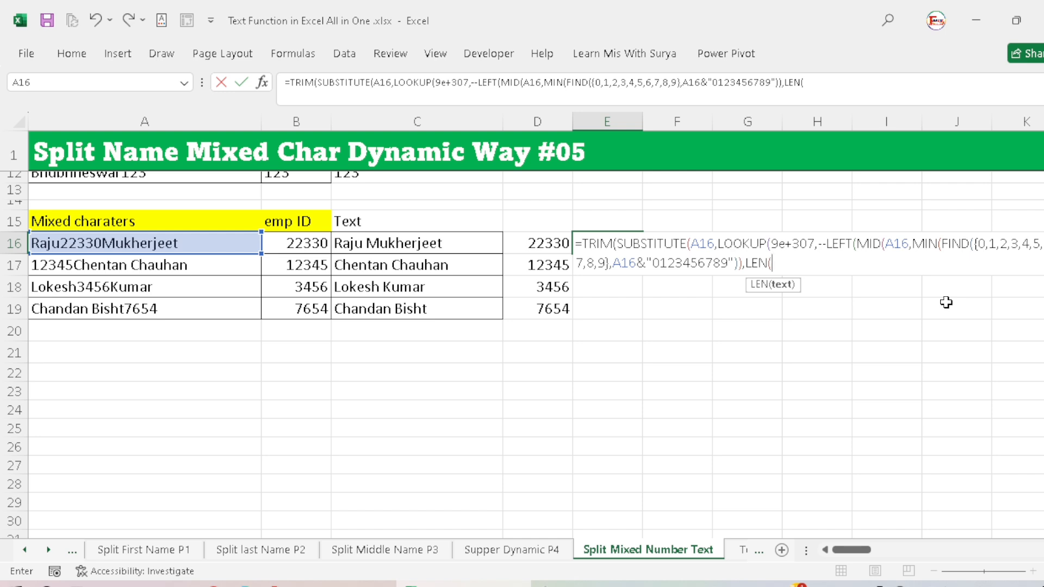
{"action": "left_click", "coordinate": [137, 243]}
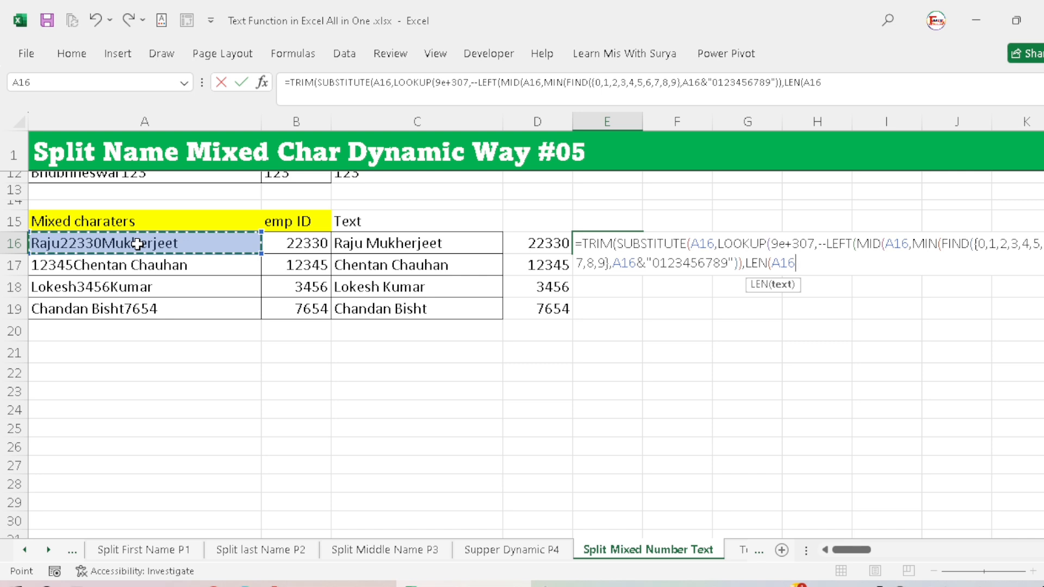
{"action": "type", "text": ")"}
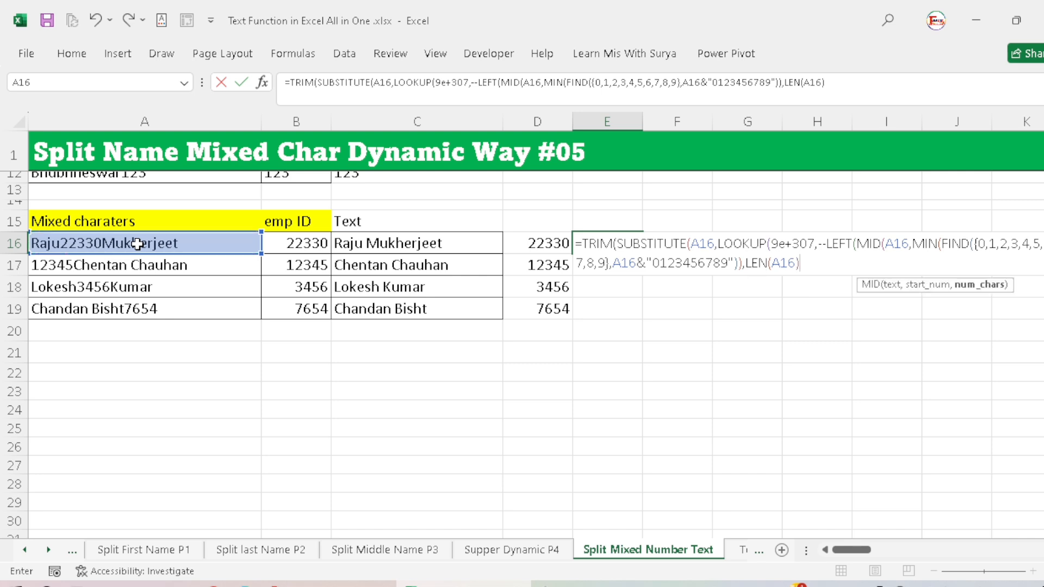
{"action": "type", "text": ")"}
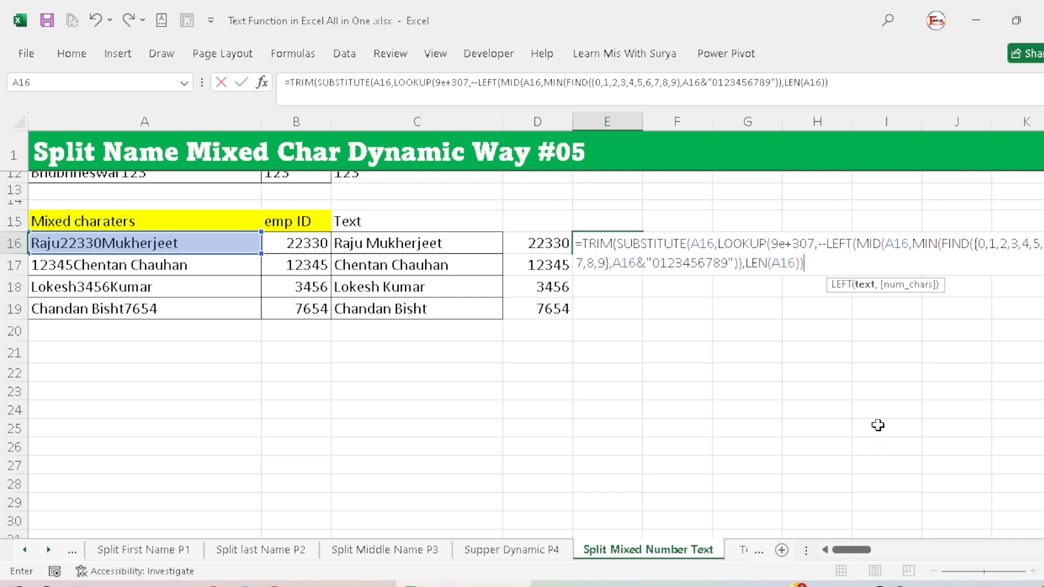
Step: Use ROW($1:$999) as LEFT's number of characters, closing the LEFT and LOOKUP functions in the E16 formula
{"action": "type", "text": ","}
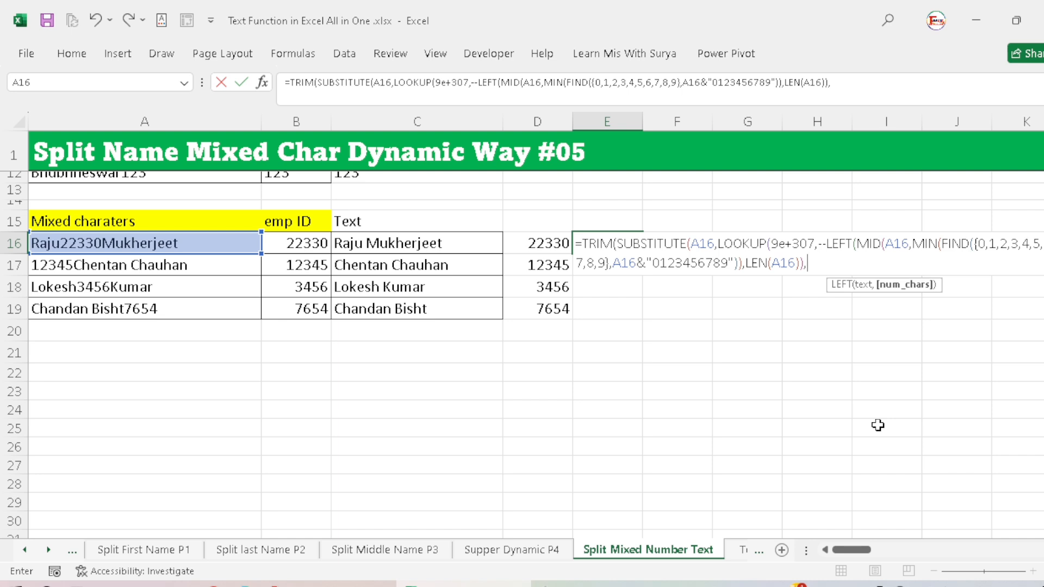
{"action": "type", "text": "row"}
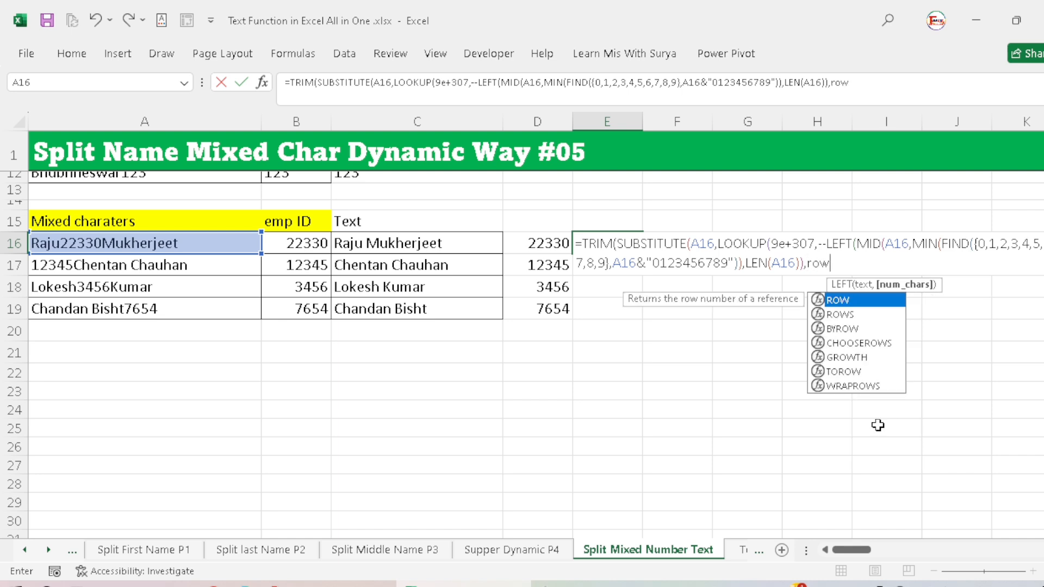
{"action": "type", "text": "("}
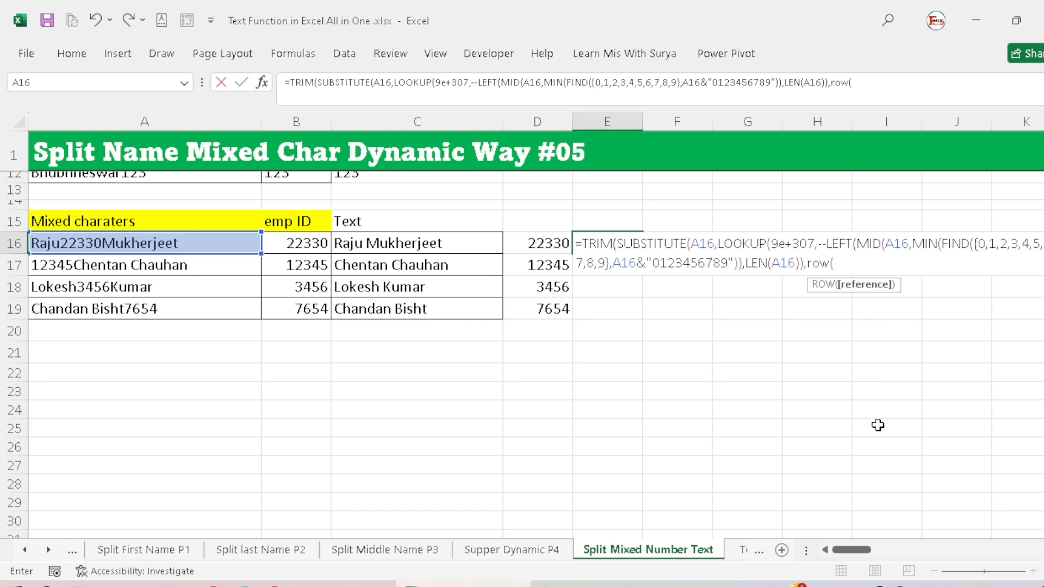
{"action": "type", "text": "$1:$999"}
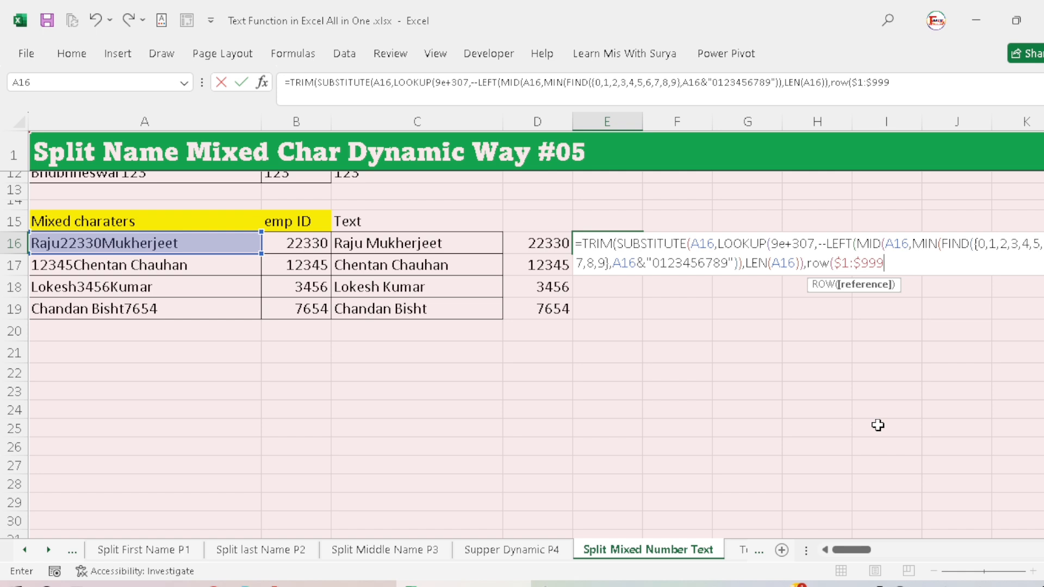
{"action": "type", "text": ")"}
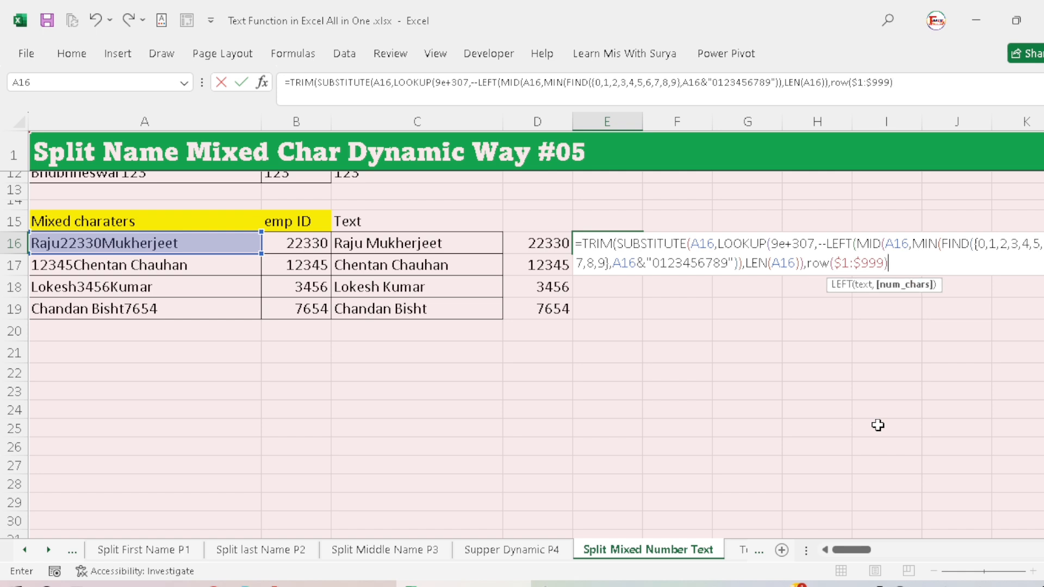
{"action": "type", "text": ")"}
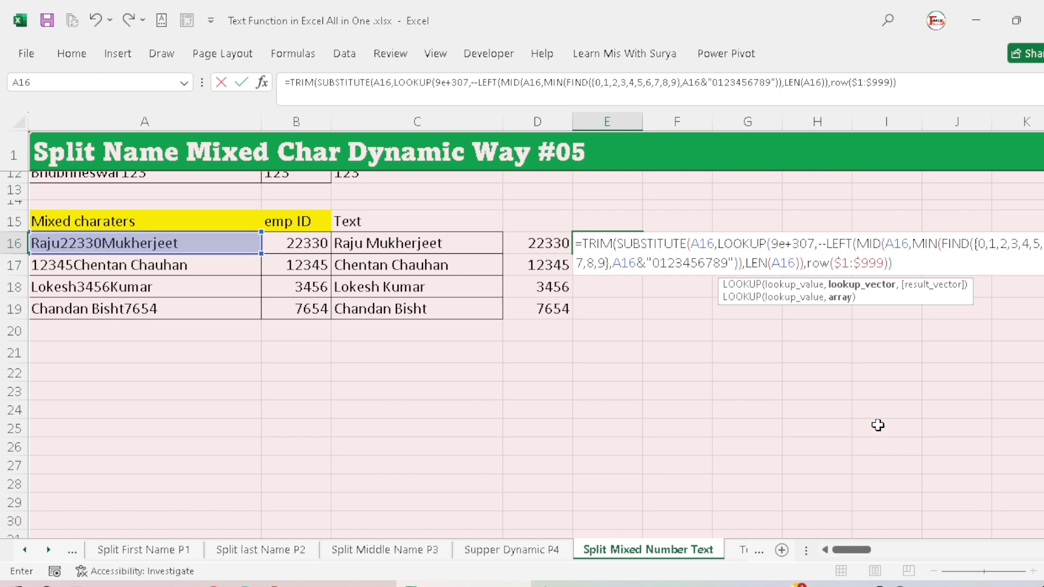
{"action": "type", "text": ")"}
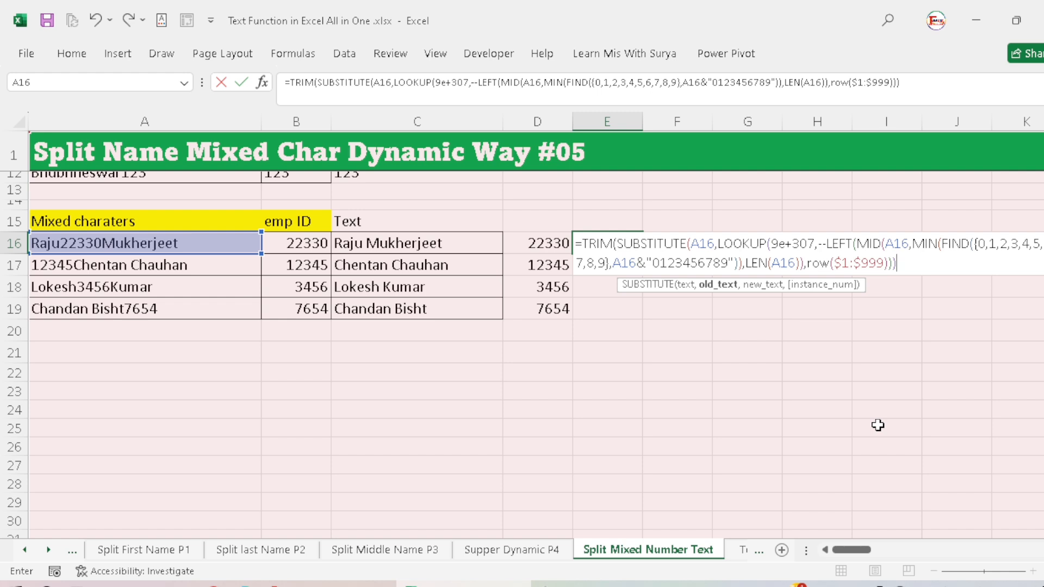
Step: Set SUBSTITUTE's new text to a single space " ", close SUBSTITUTE and TRIM, and commit the E16 formula
{"action": "type", "text": ","}
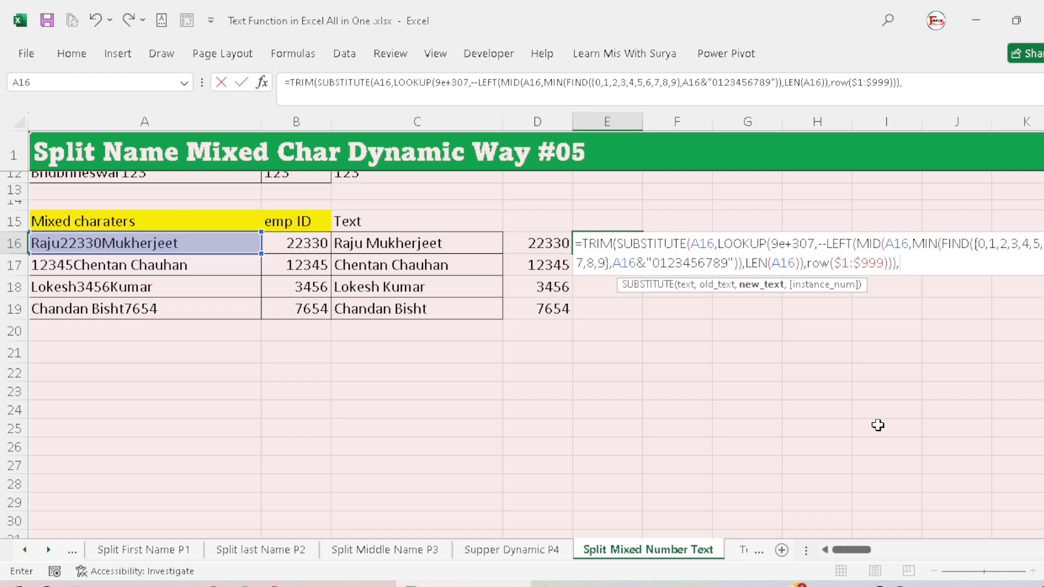
{"action": "type", "text": "\" \")"}
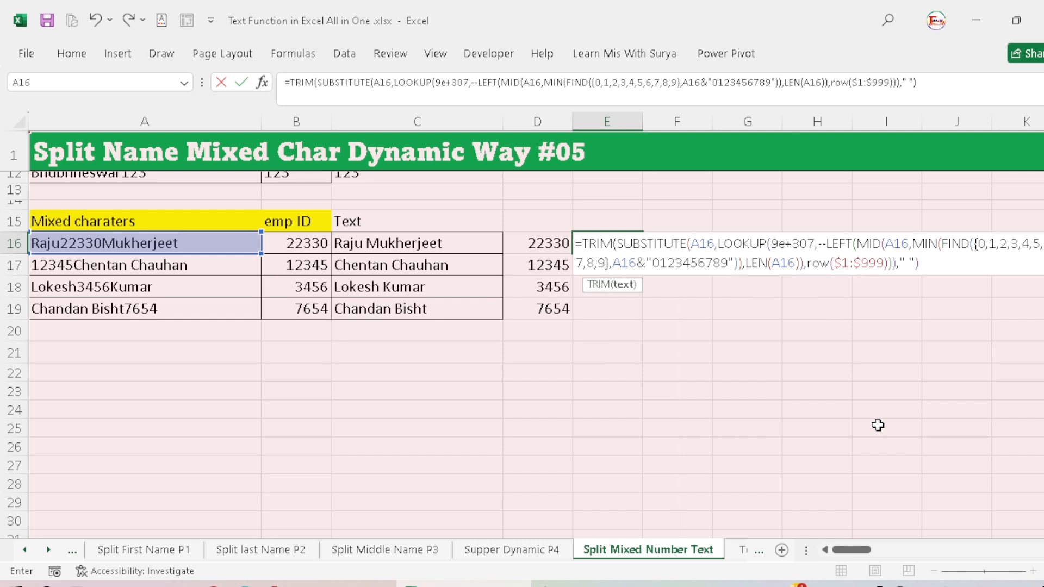
{"action": "type", "text": ")"}
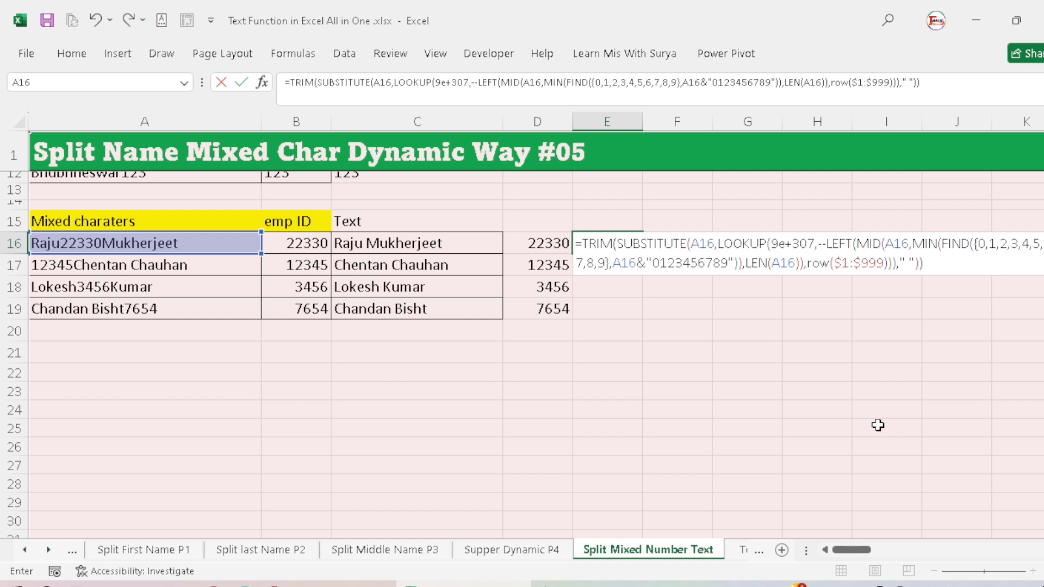
{"action": "key", "text": "Return"}
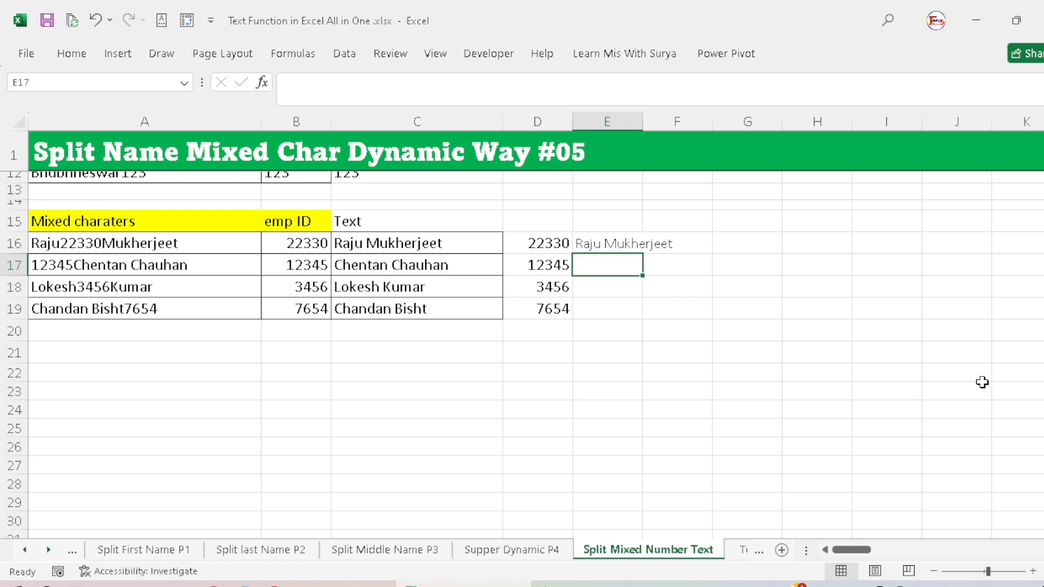
Step: Fill the E16 formula down through E19
{"action": "left_click_drag", "start_coordinate": [607, 243], "coordinate": [614, 307]}
{"action": "left_click", "coordinate": [614, 307]}
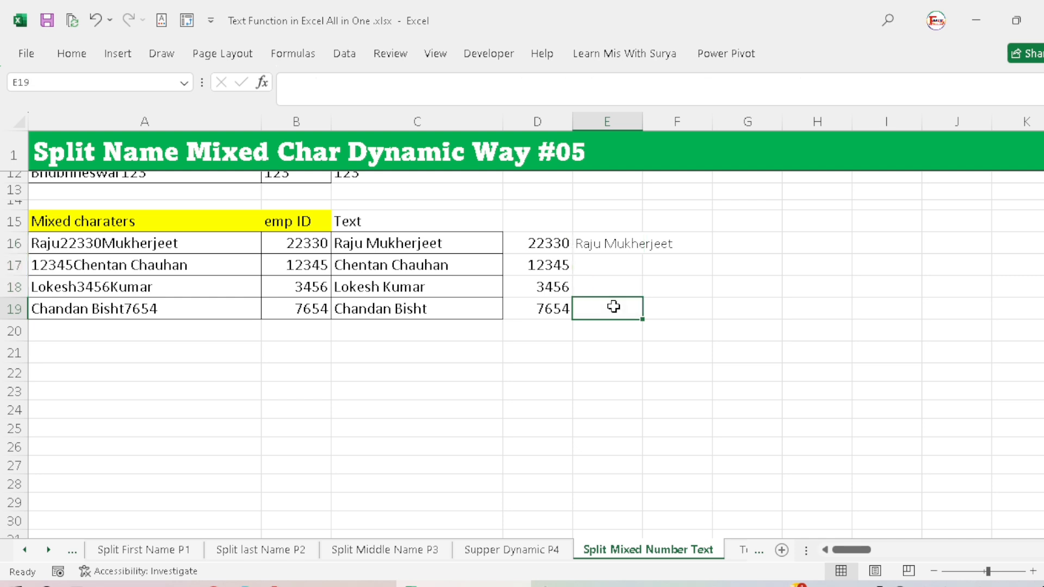
{"action": "left_click_drag", "start_coordinate": [606, 238], "coordinate": [624, 299]}
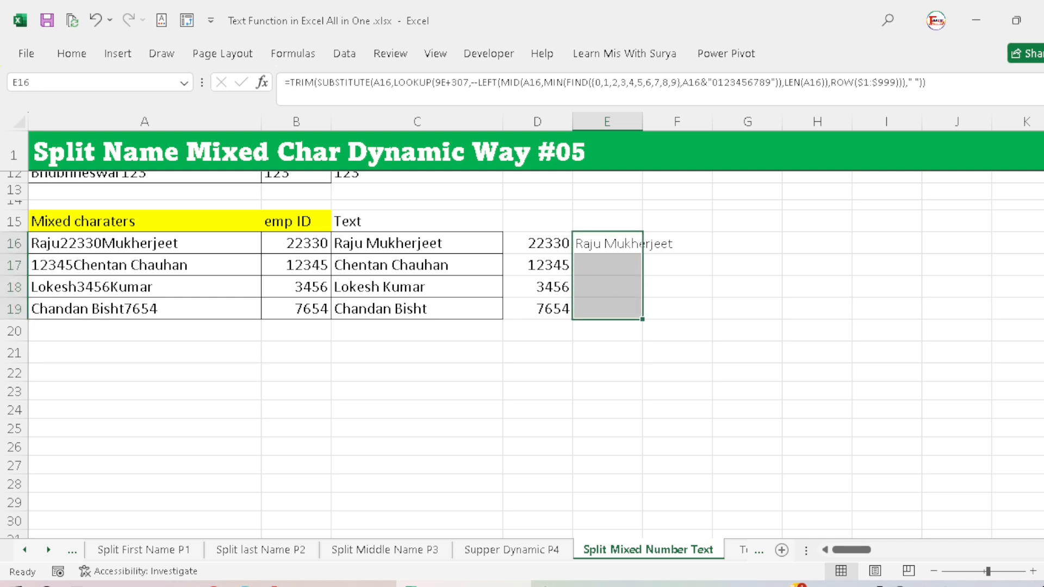
{"action": "key", "text": "ctrl+d"}
Step: Review the filled name formulas in column E and compare the E16 formula with the LOOKUP formula in D16
{"action": "left_click", "coordinate": [597, 279]}
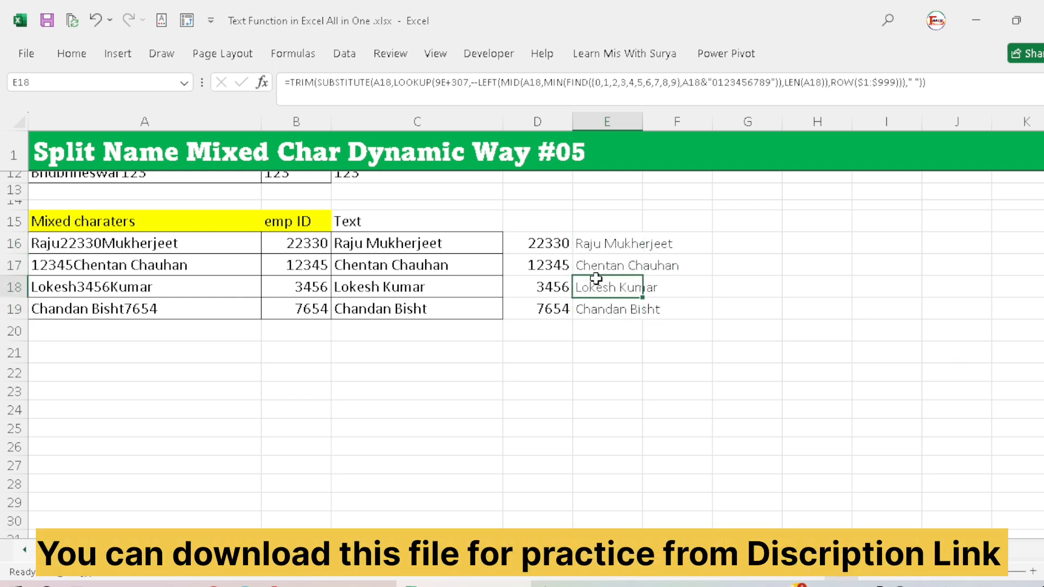
{"action": "left_click", "coordinate": [594, 310]}
{"action": "left_click", "coordinate": [614, 244]}
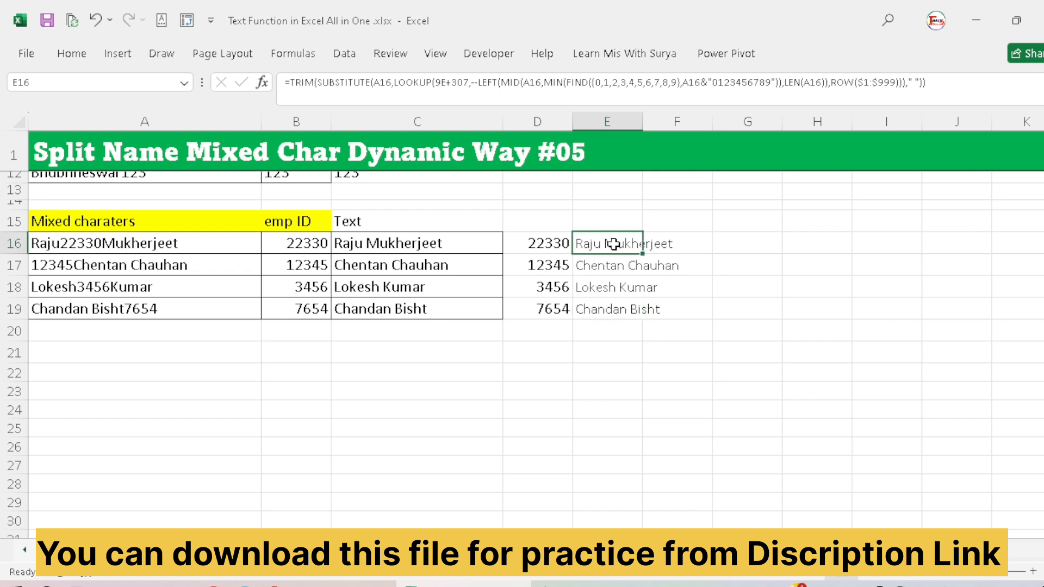
{"action": "left_click", "coordinate": [532, 246]}
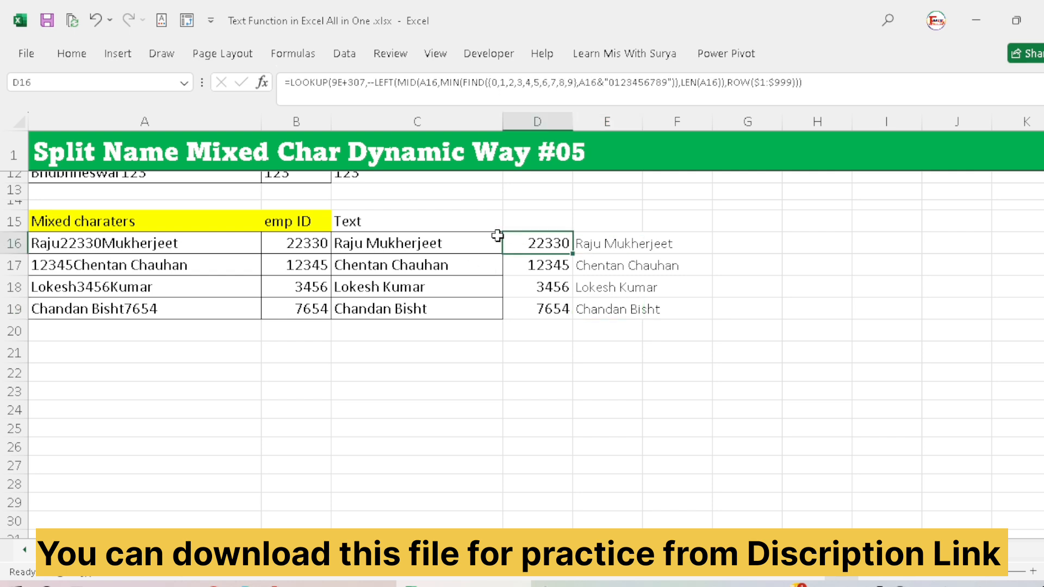
{"action": "left_click", "coordinate": [454, 243]}
{"action": "left_click", "coordinate": [552, 244]}
{"action": "left_click", "coordinate": [610, 242]}
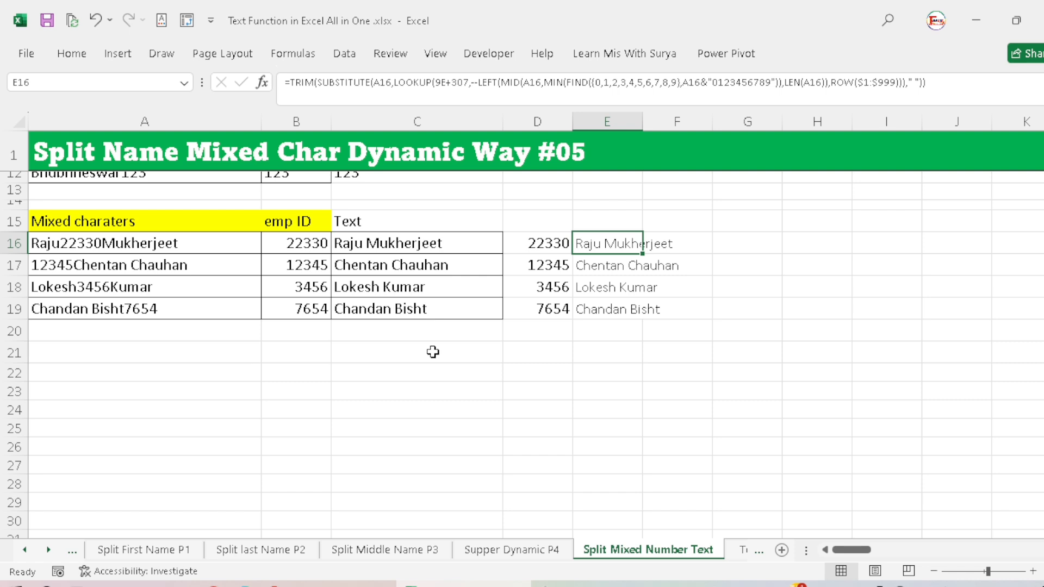
{"action": "scroll", "coordinate": [433, 352], "scroll_direction": "up", "scroll_amount": 3}
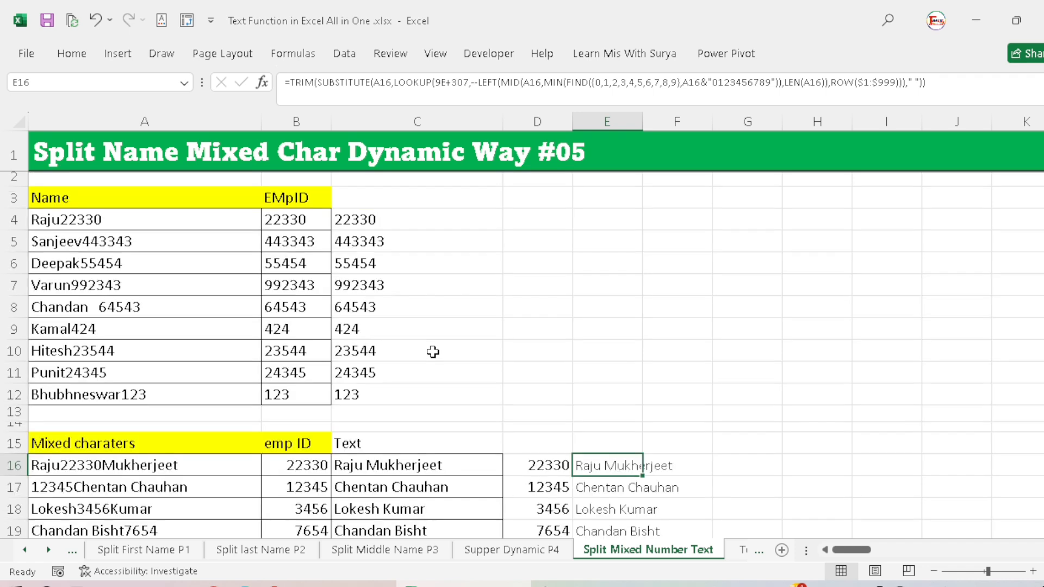